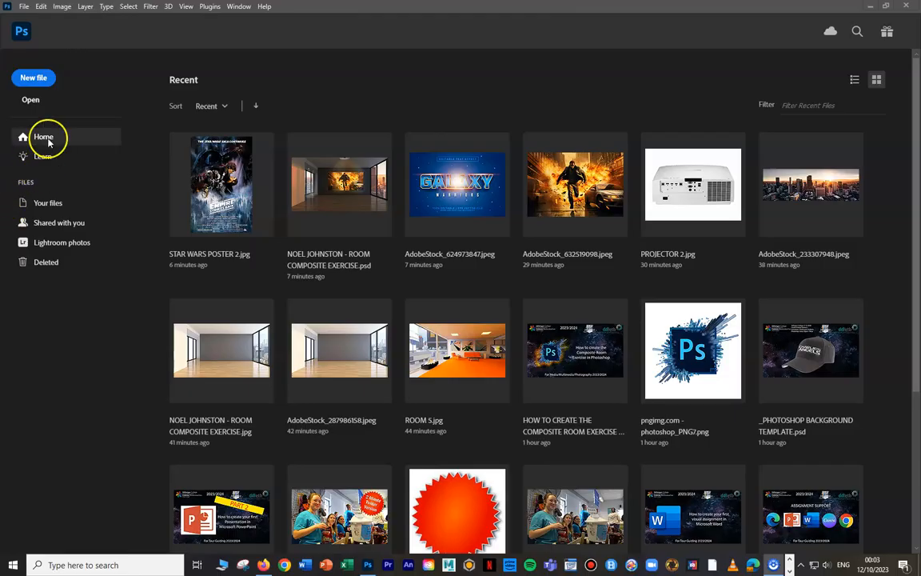
- Open the recent ROOM COMPOSITE EXERCISE JPG showing the empty room
left_click(233, 352)
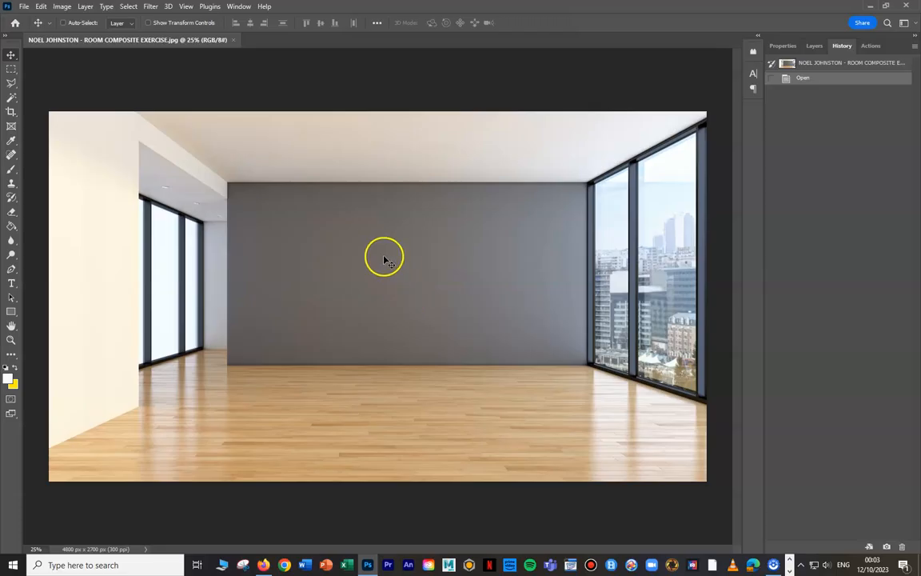
left_click(158, 179, "ctrl")
left_click(204, 250, "ctrl")
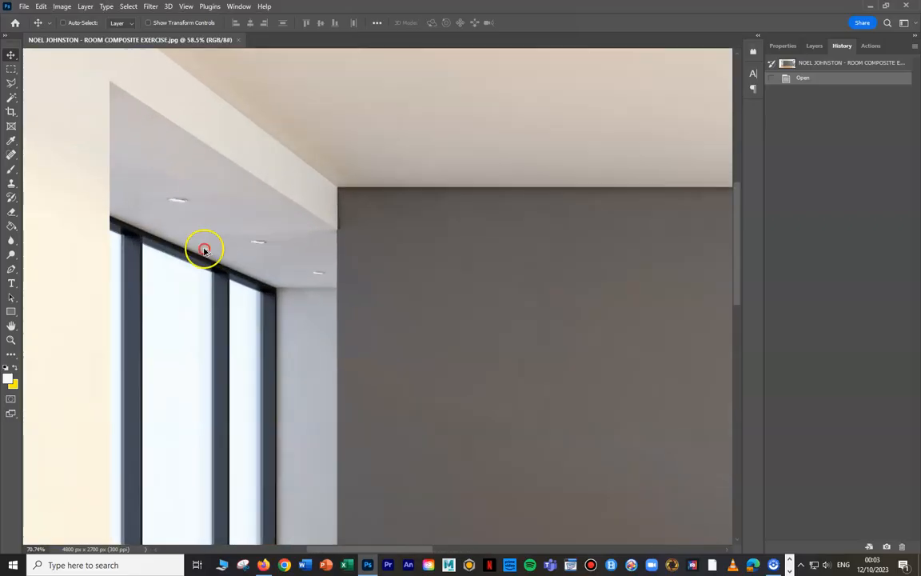
left_click(147, 163, "ctrl")
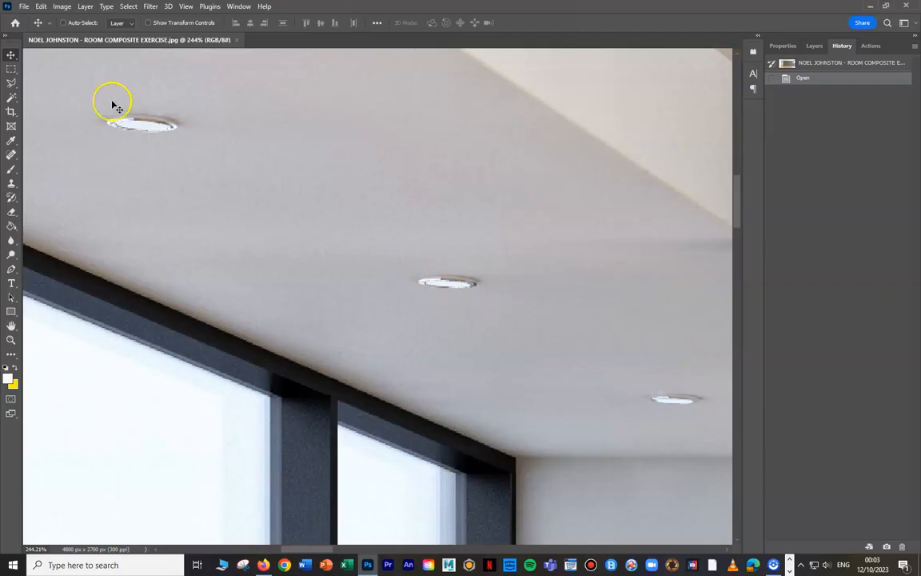
scroll(315, 201, "down", 6)
scroll(332, 228, "down", 5)
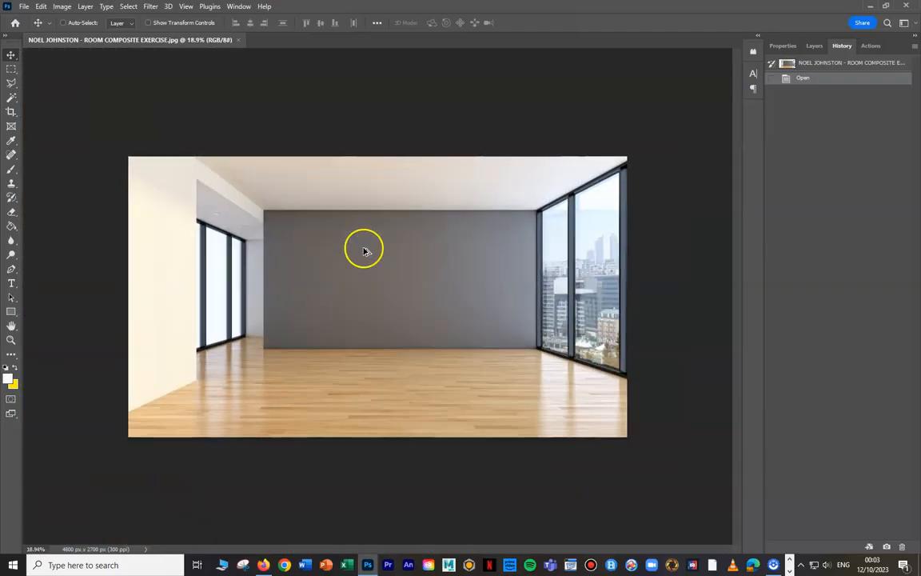
- Duplicate the Background layer, keeping the default copy name
left_click(814, 45)
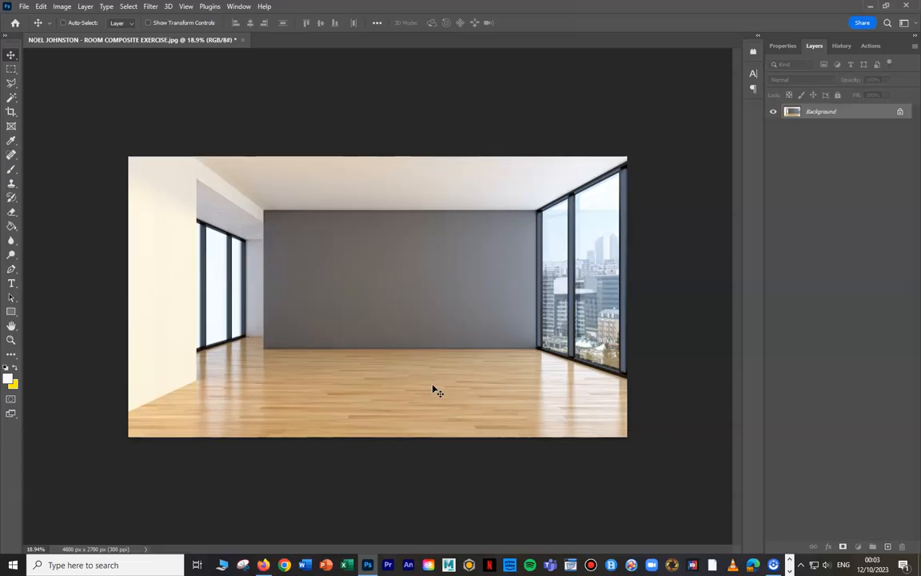
mouse_move(423, 377)
left_mouse_down()
mouse_move(420, 327)
mouse_move(441, 293)
mouse_move(247, 302)
mouse_move(212, 245)
mouse_move(222, 240)
mouse_move(223, 329)
mouse_move(582, 314)
mouse_move(587, 281)
left_mouse_up()
right_click(823, 114)
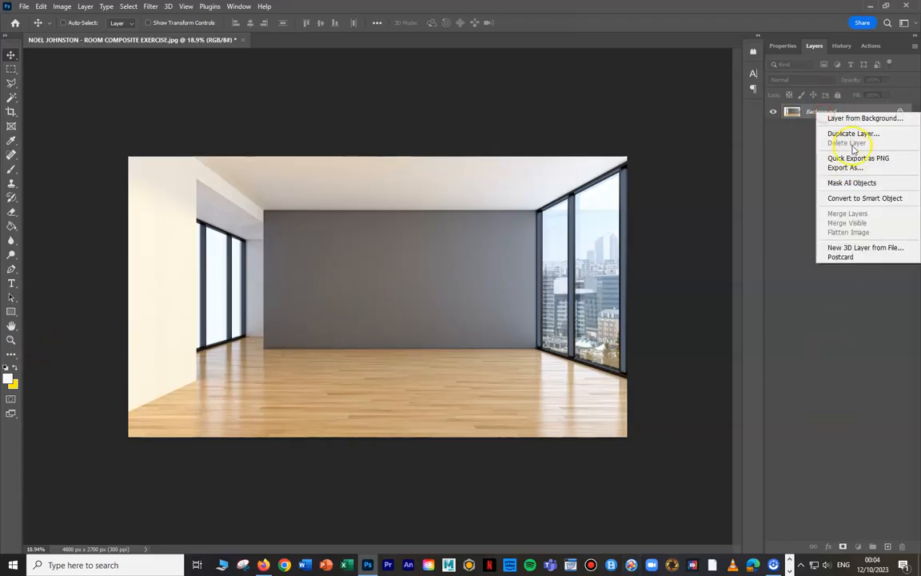
left_click(850, 133)
left_click(876, 164)
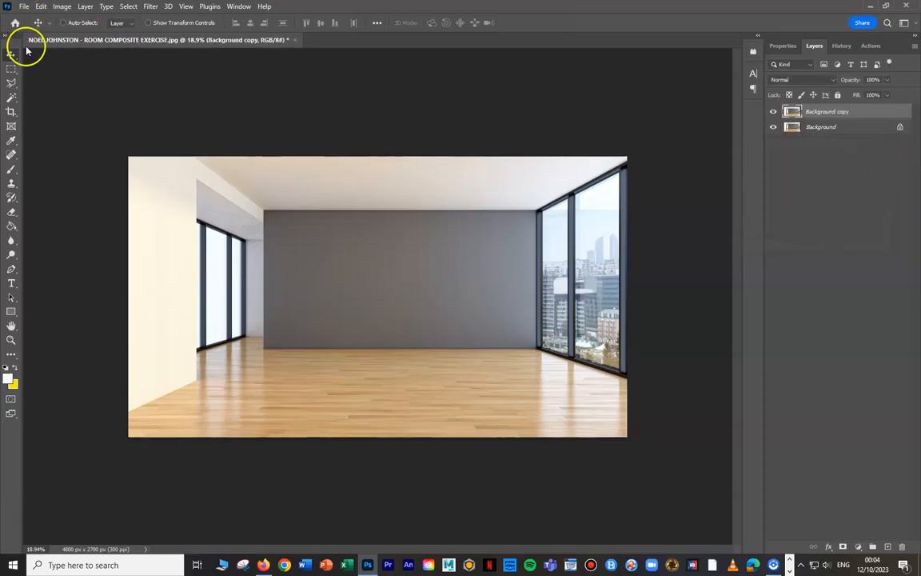
- Save the document as a Photoshop PSD in STUDENT FOLDER, replacing the existing file of the same name
left_click(24, 7)
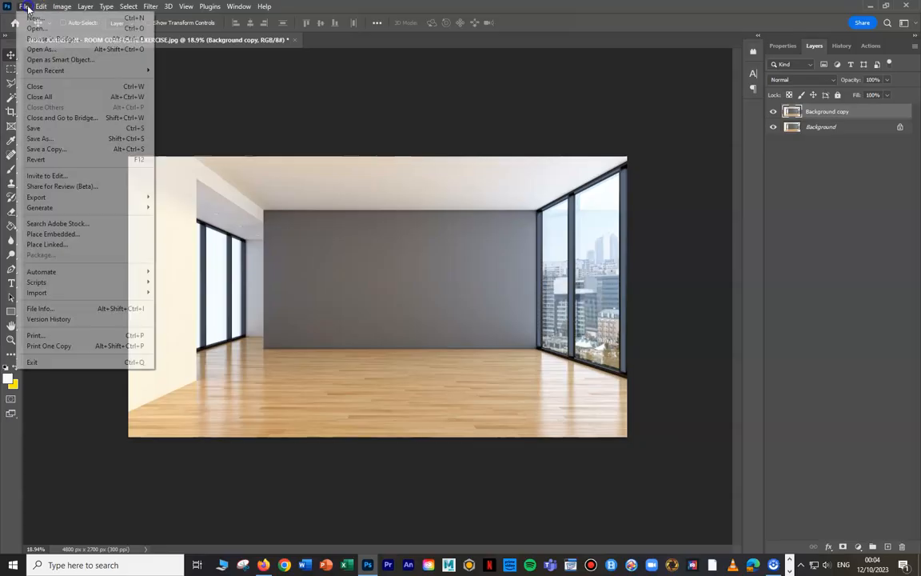
left_click(45, 131)
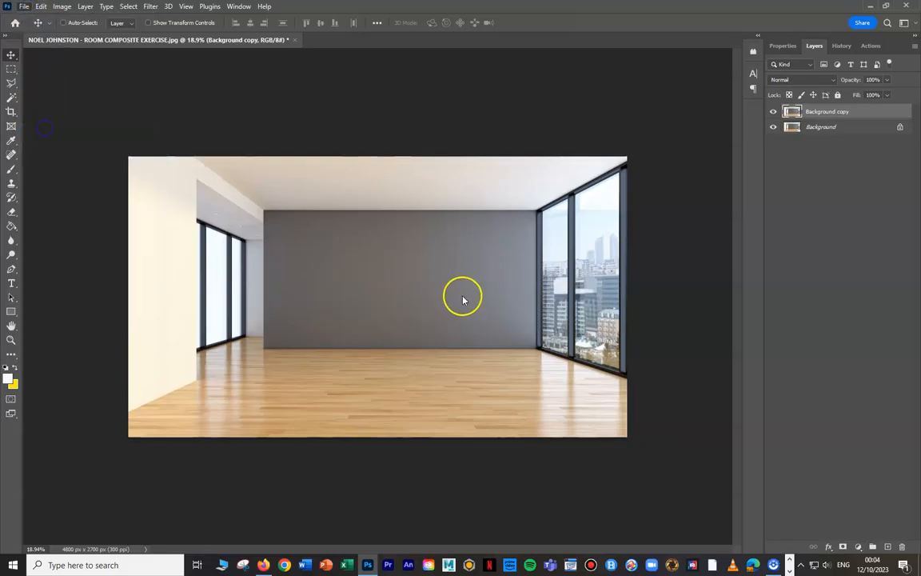
left_click(740, 464)
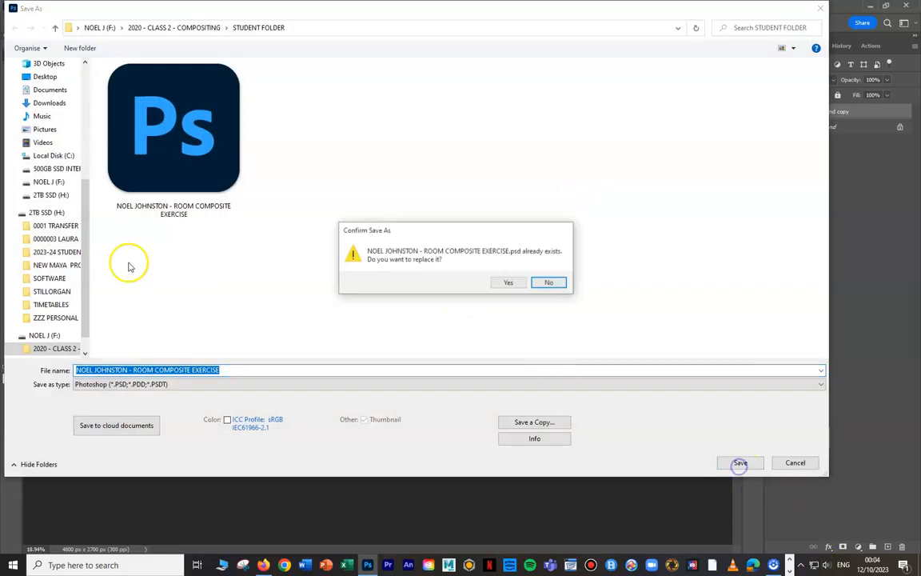
left_click(508, 282)
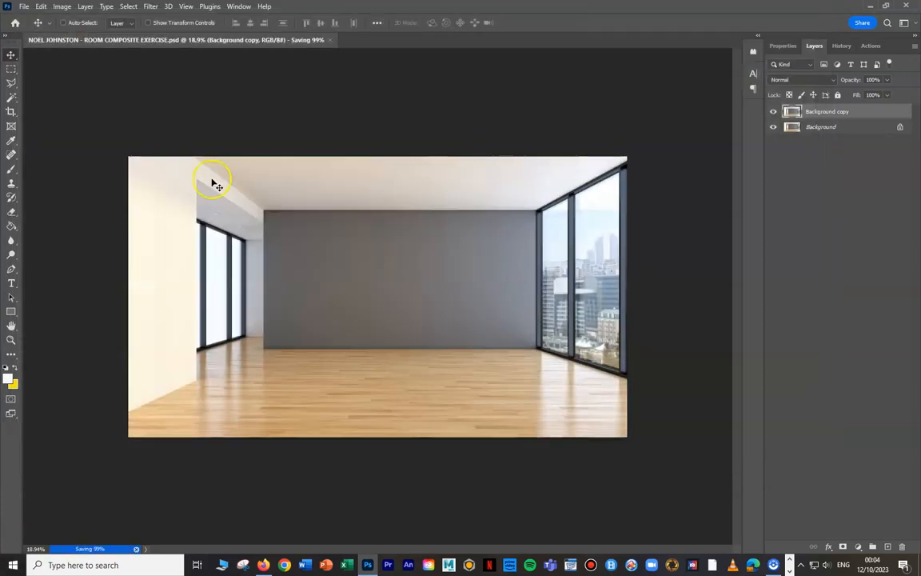
- Hide the original Background layer and outline the narrowest glass pane of the left window with the Polygonal Lasso
left_click(772, 128)
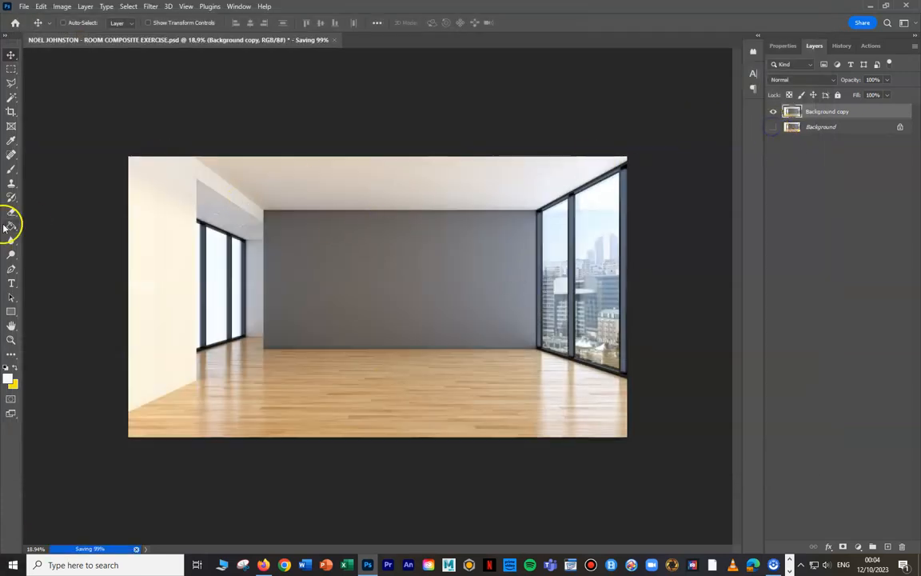
key("ctrl+plus")
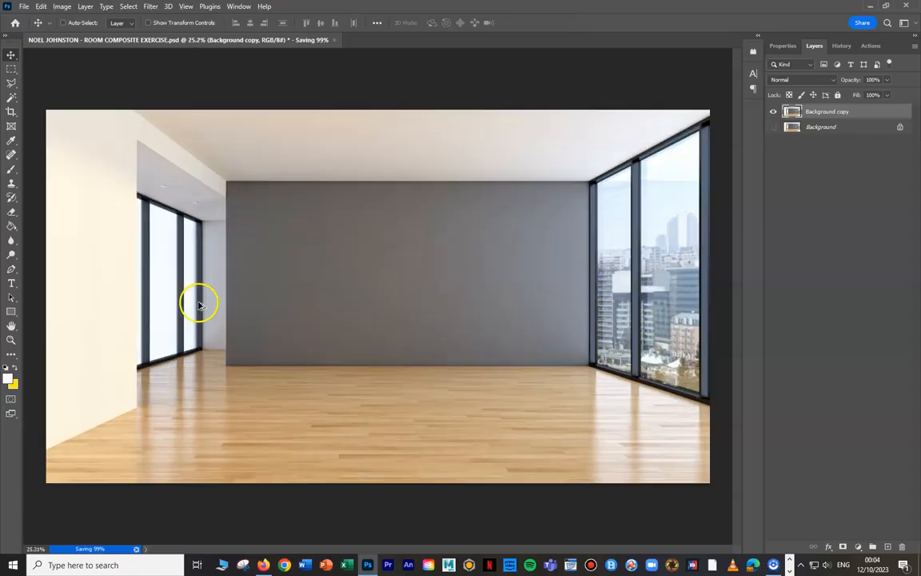
scroll(199, 304, "up", 3)
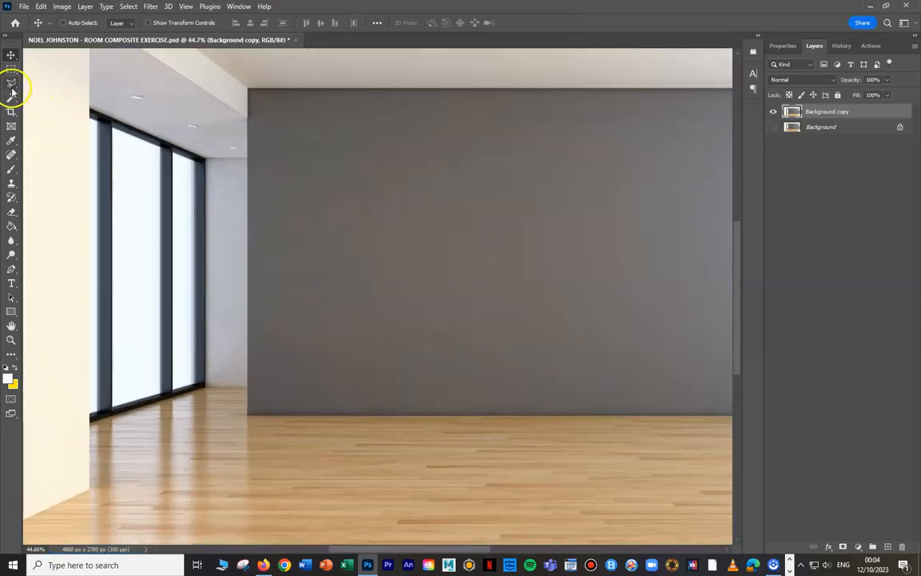
left_click(11, 88)
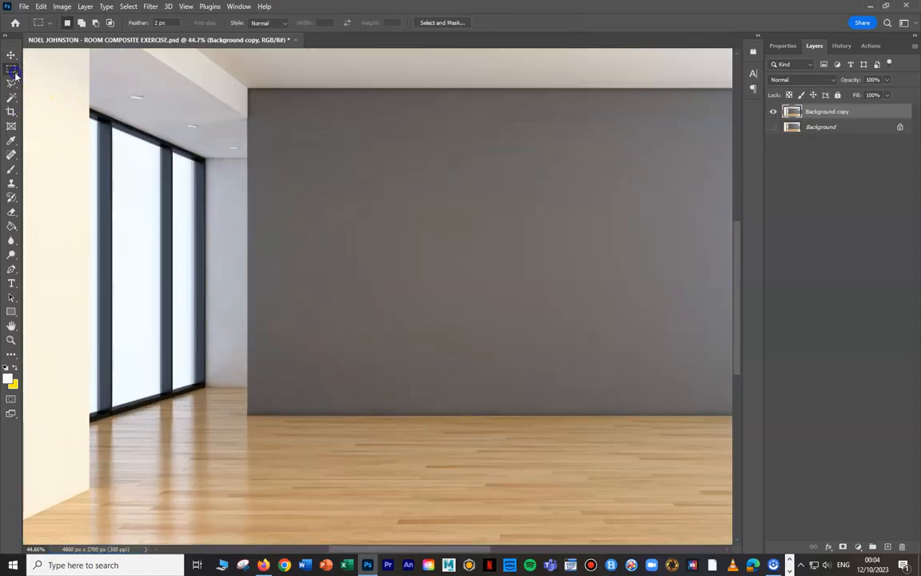
left_click(89, 117)
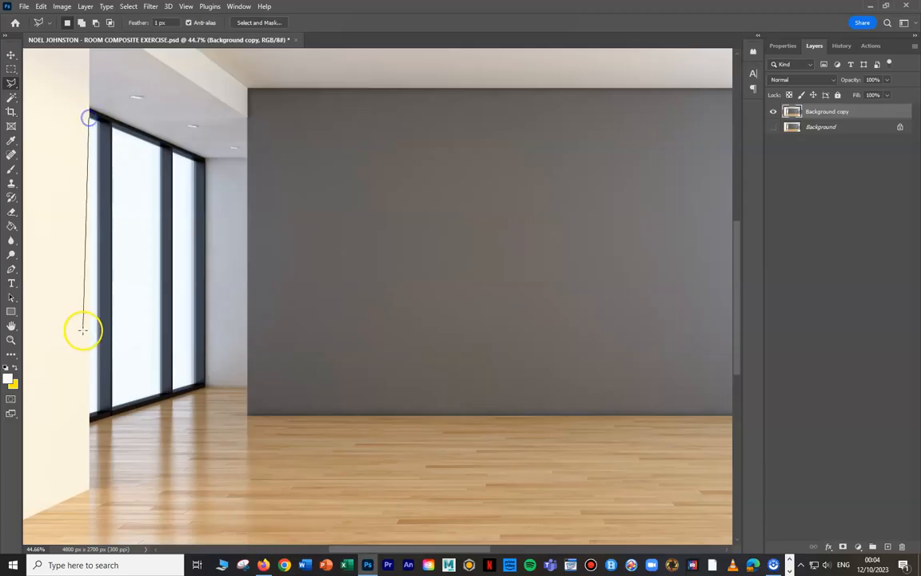
left_click(95, 411)
left_click(97, 119)
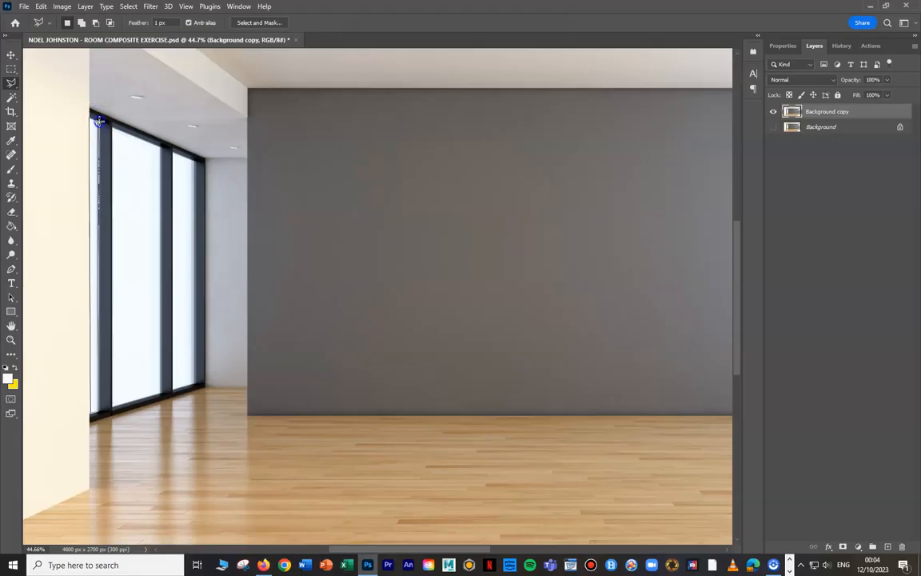
left_click(87, 119)
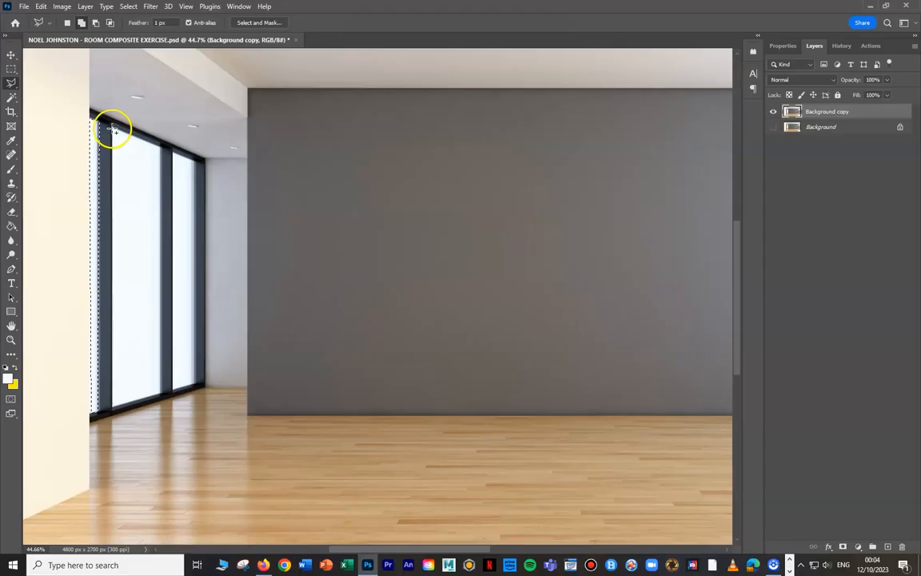
- Add the two other glass panes of the left window to the polygonal selection
left_click(159, 147)
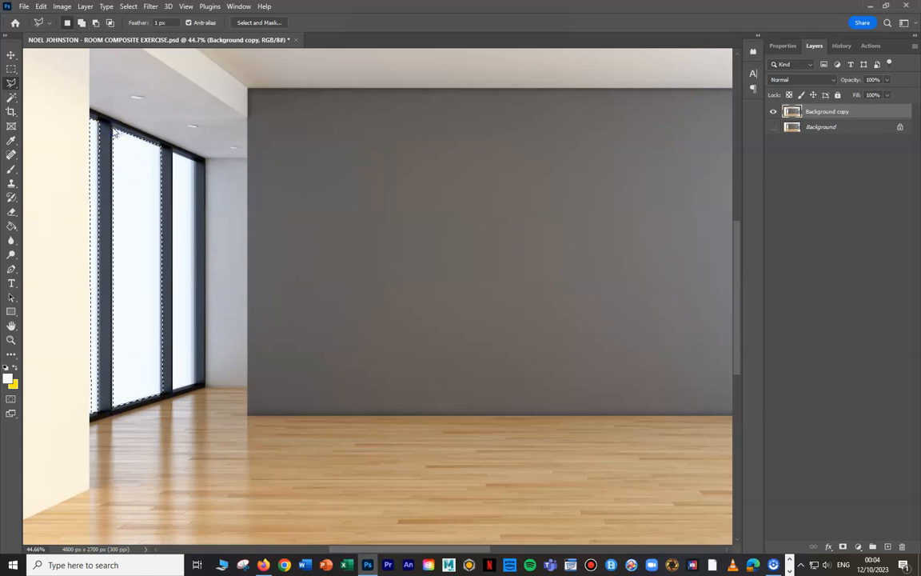
left_click(173, 152, "shift")
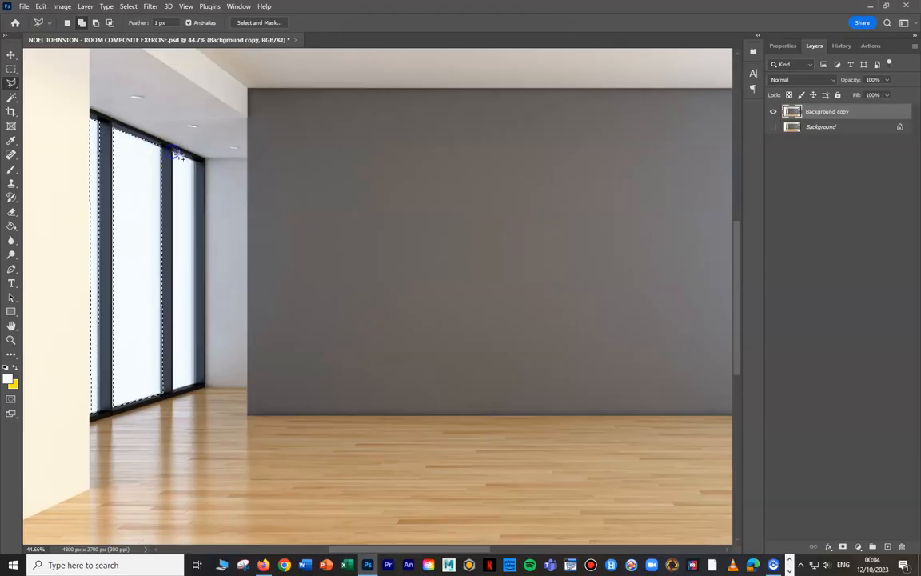
left_click(195, 382)
left_click(173, 388)
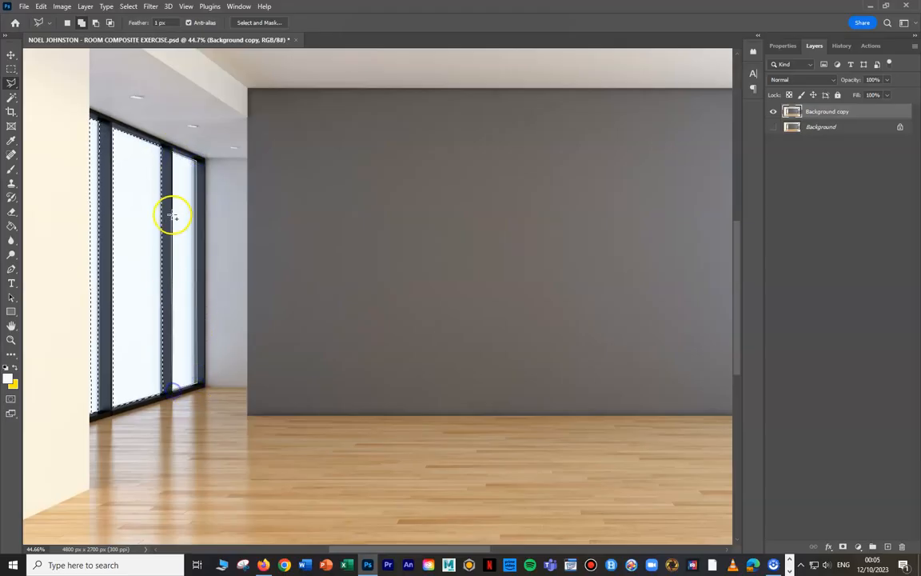
left_click(174, 152)
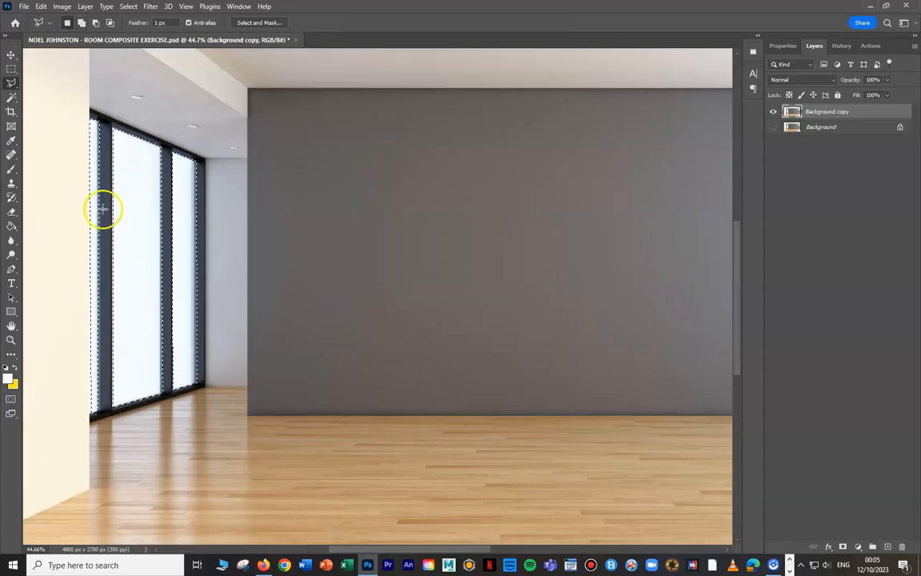
- Cut the selected left window panes out of Background copy and paste them onto a new layer named GLASS LEFT
key("Delete")
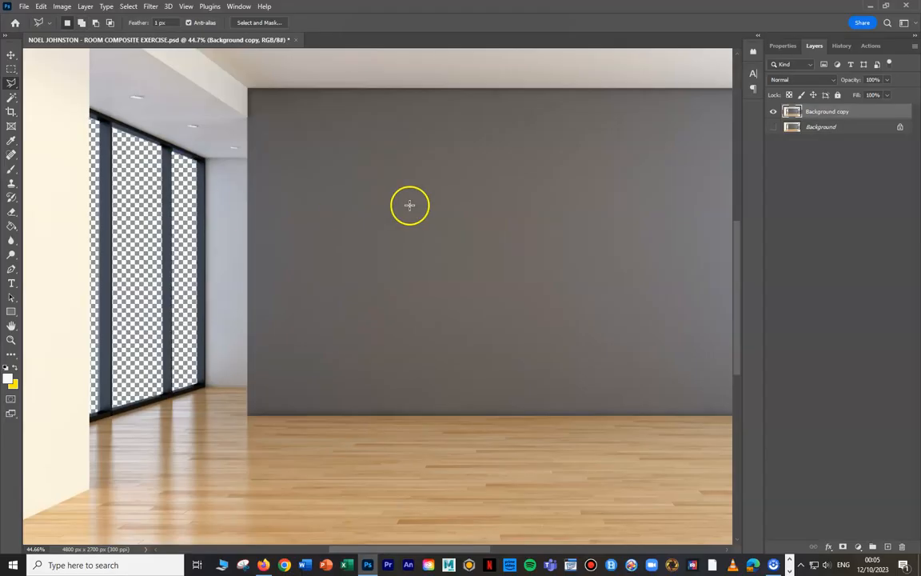
key("ctrl+v")
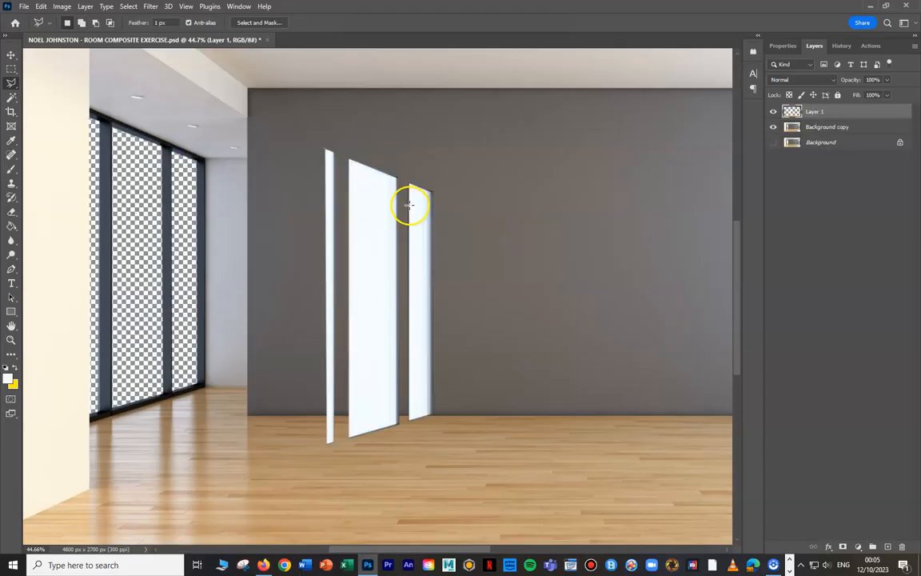
left_click(10, 53)
left_click(818, 112)
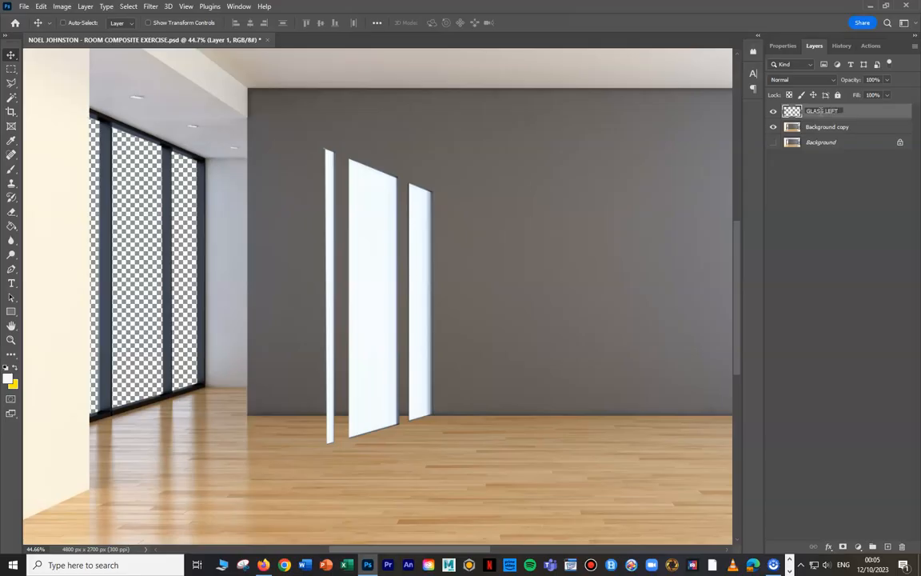
left_click(772, 193)
- Set the GLASS LEFT layer's opacity to 18% and move the panes back into the left window openings
left_click(886, 79)
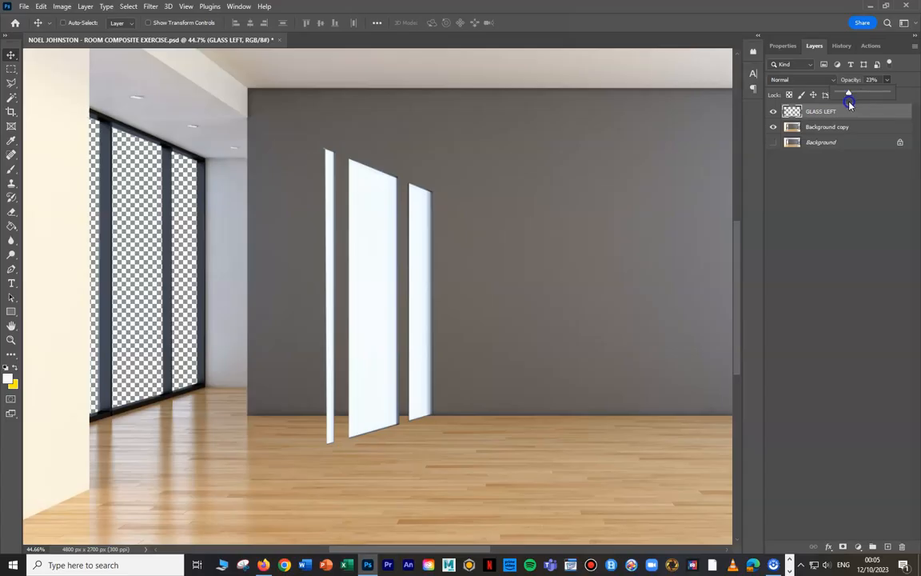
left_click_drag(366, 248, 131, 225)
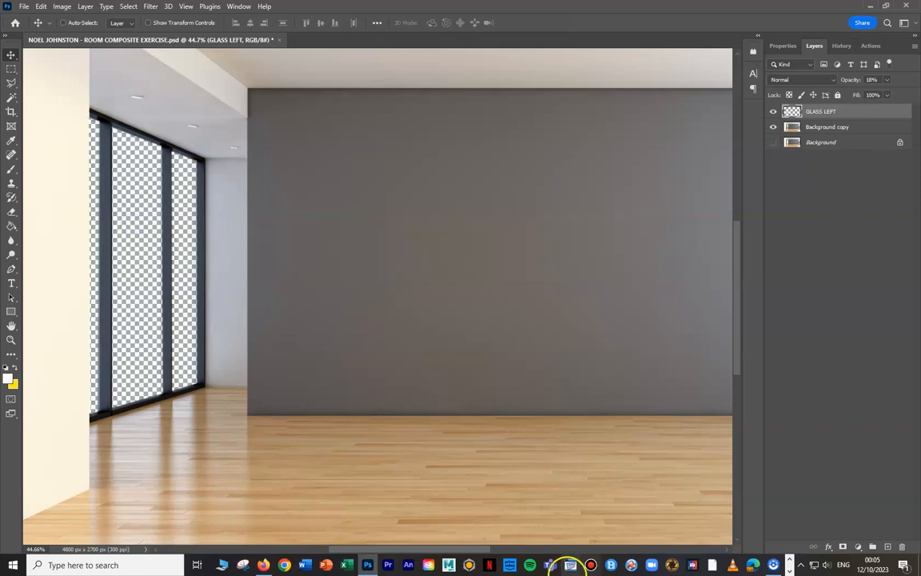
- On the Background copy layer, outline the narrower glass pane of the right window with the Polygonal Lasso
left_click_drag(356, 548, 491, 548)
scroll(598, 323, "up", 4)
scroll(598, 323, "up", 2)
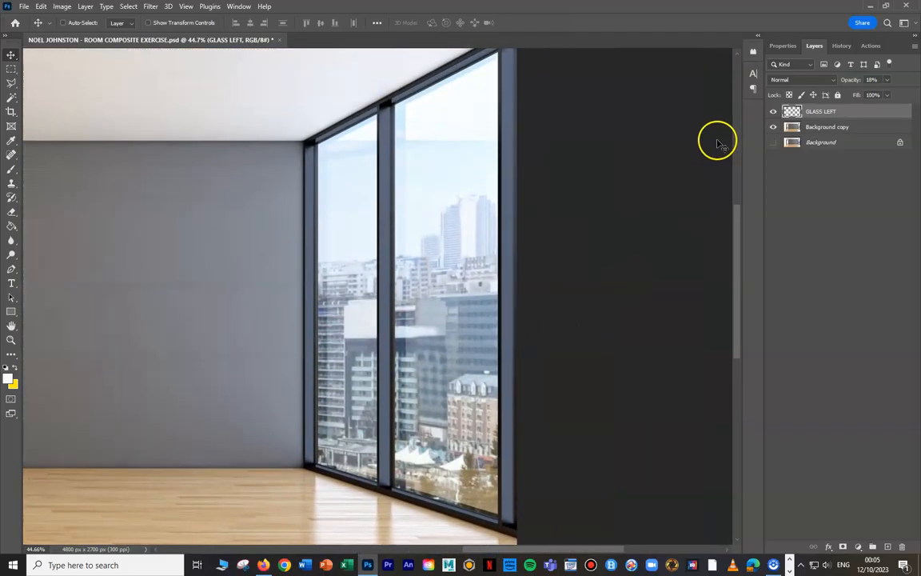
left_click(828, 125)
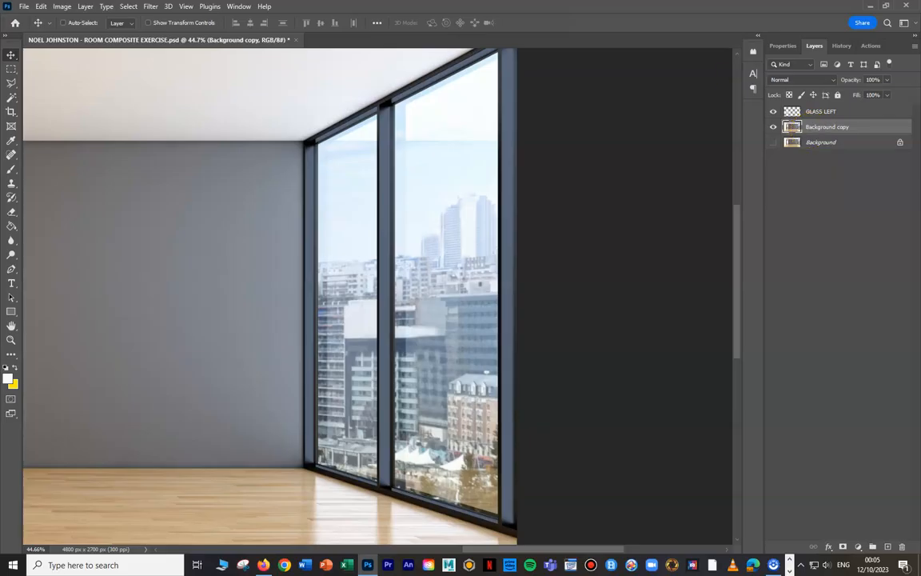
left_click(12, 84)
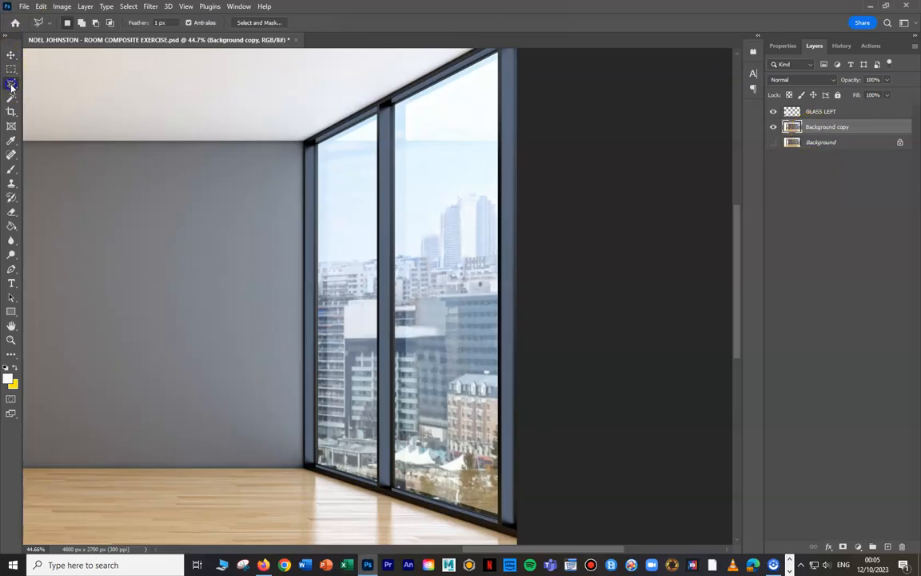
left_click(317, 143)
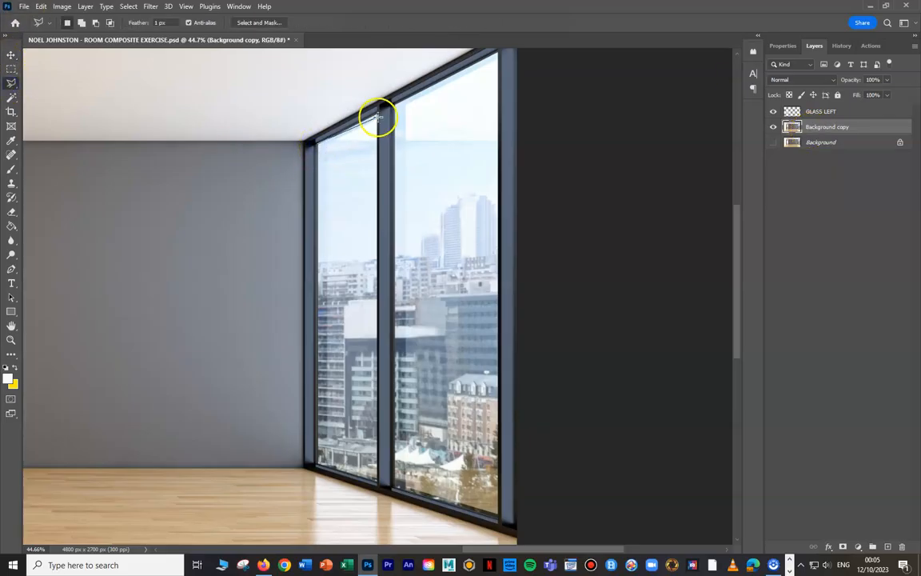
left_click(376, 113)
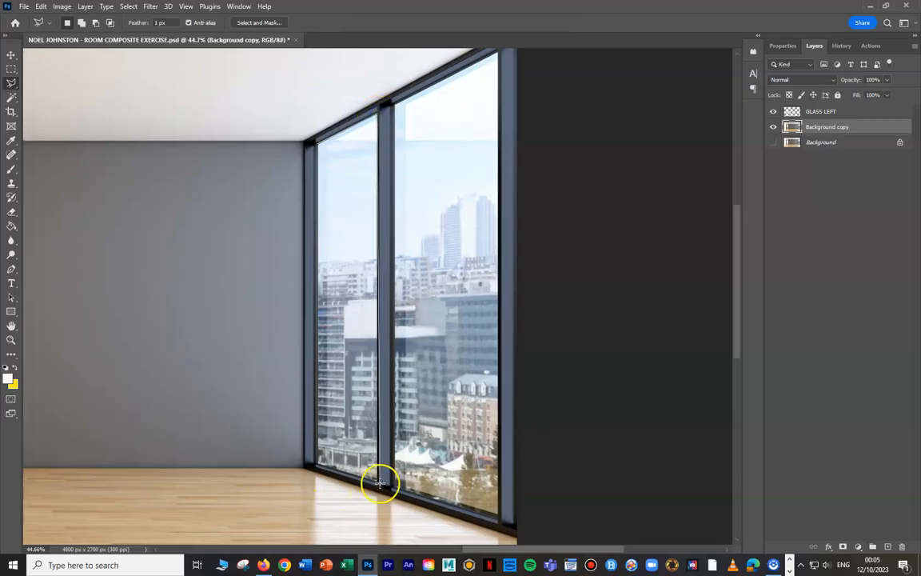
left_click(316, 464)
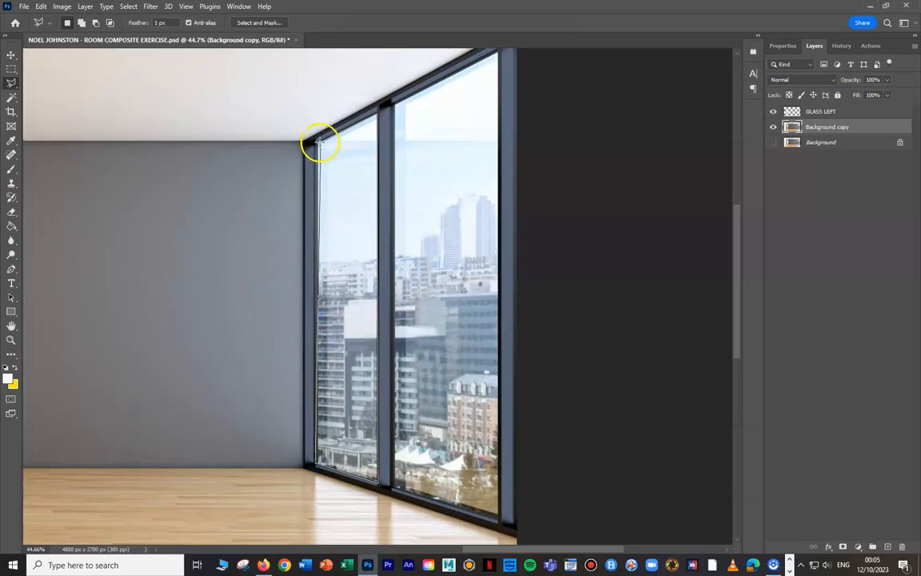
left_click(317, 145)
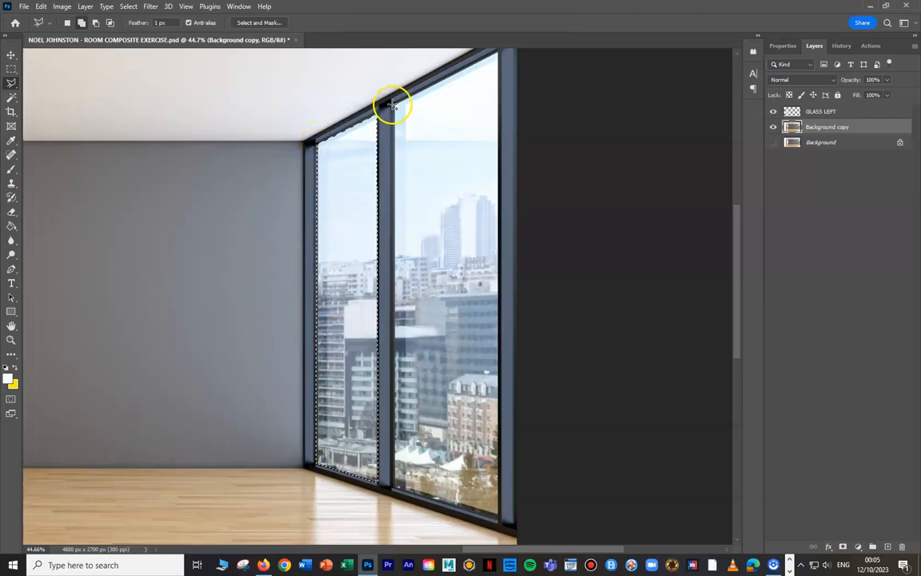
- Add the wider glass pane of the right window to the polygonal selection
left_click(497, 52)
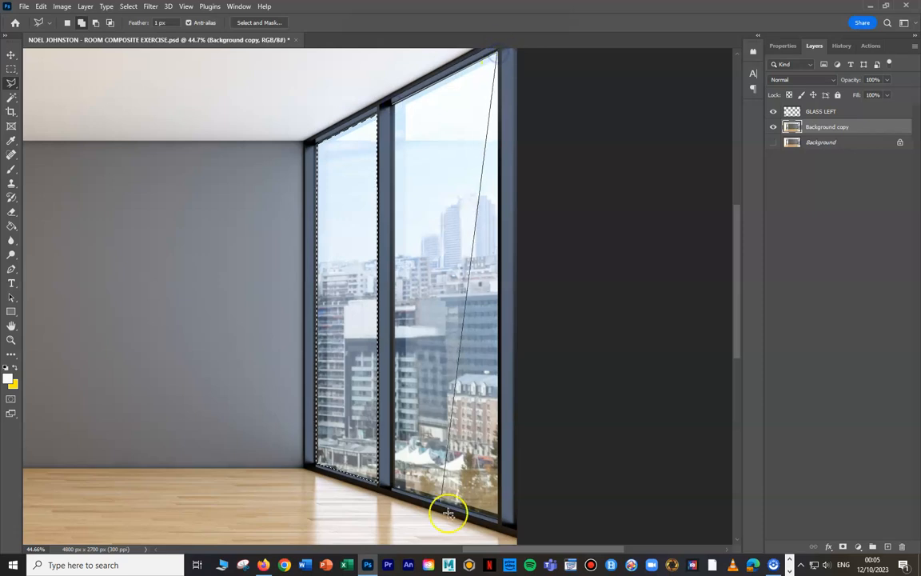
left_click(499, 518)
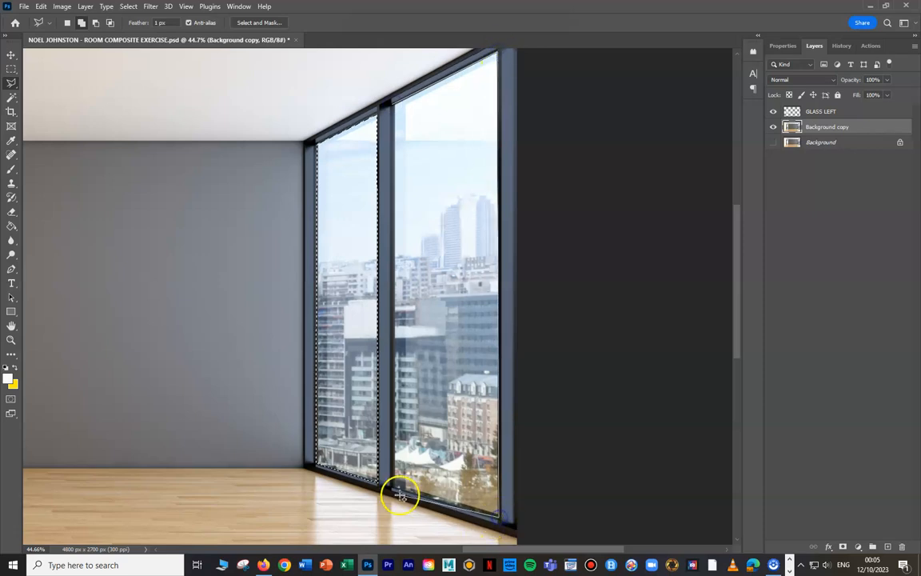
left_click(393, 103)
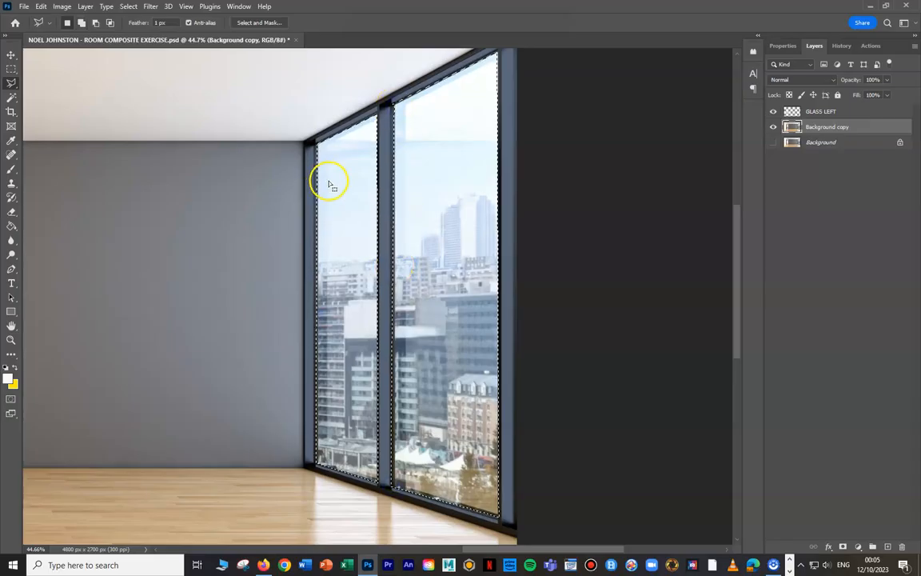
- Cut the selected right window panes out of Background copy, paste them onto a new layer, and move them against the grey wall
key("Delete")
key("ctrl+d")
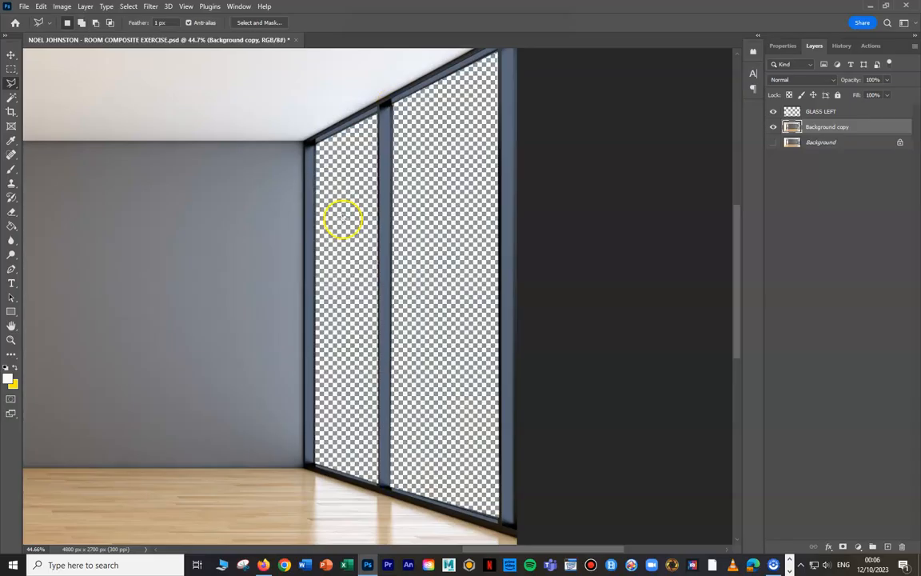
scroll(416, 224, "down", 3)
key("ctrl+v")
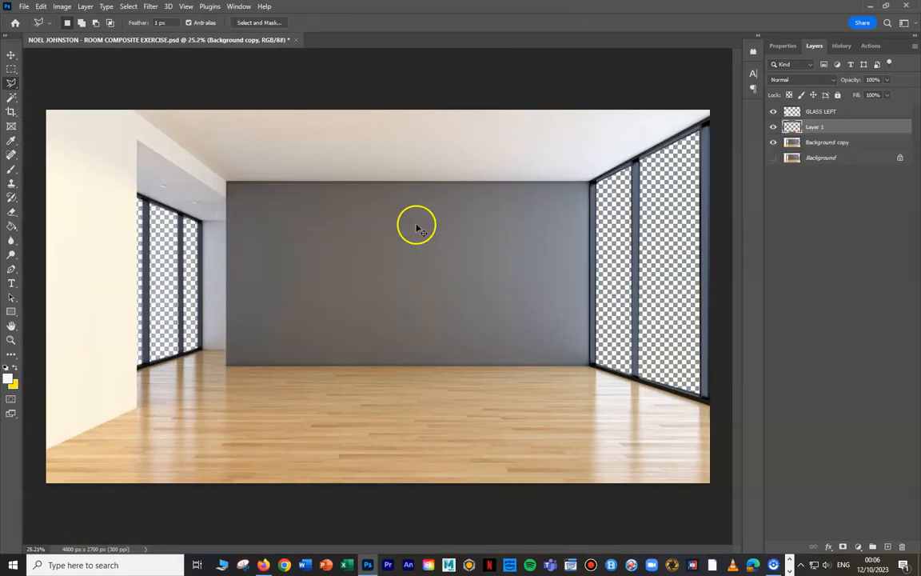
left_click(12, 59)
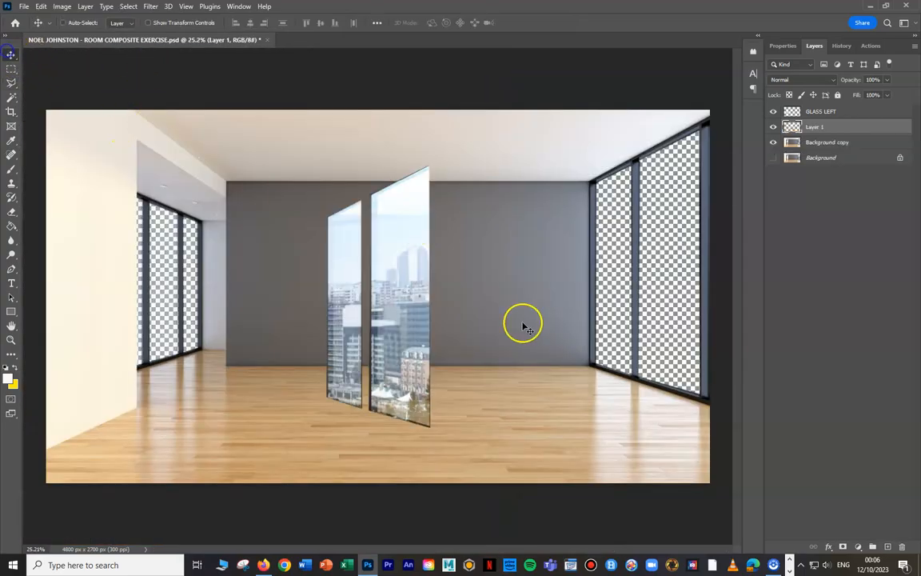
left_click_drag(384, 285, 496, 277)
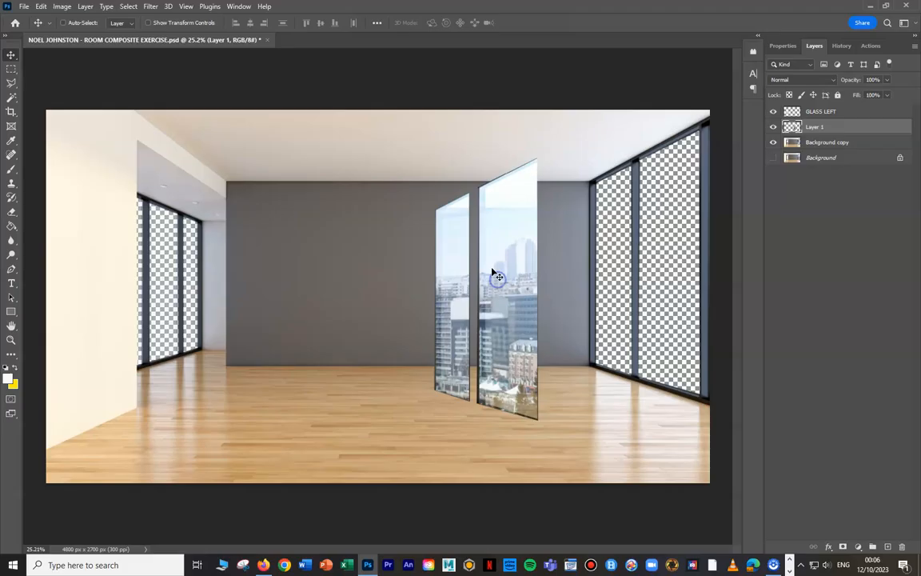
- Select the two pasted panes by picking the empty area of Layer 1 with the Magic Wand and inverting the selection
left_click(11, 97)
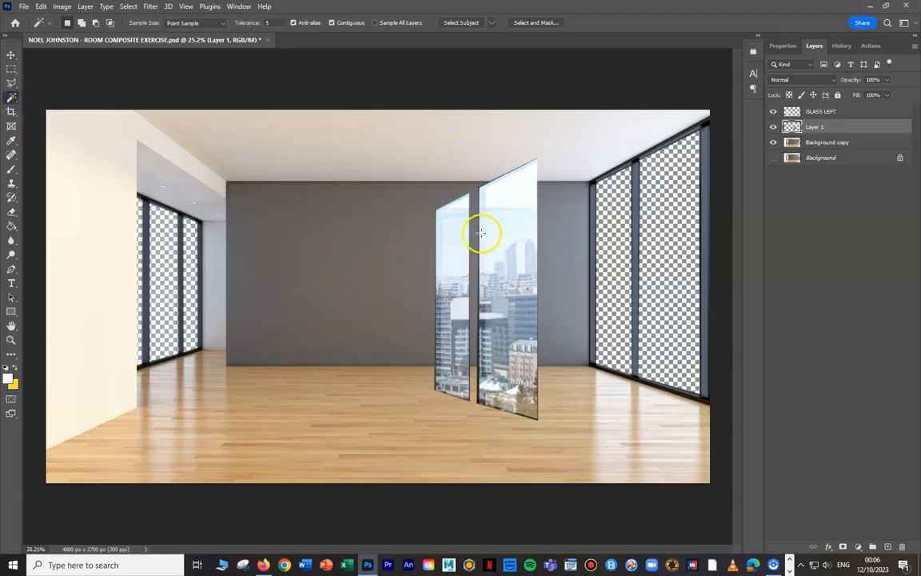
left_click(405, 209)
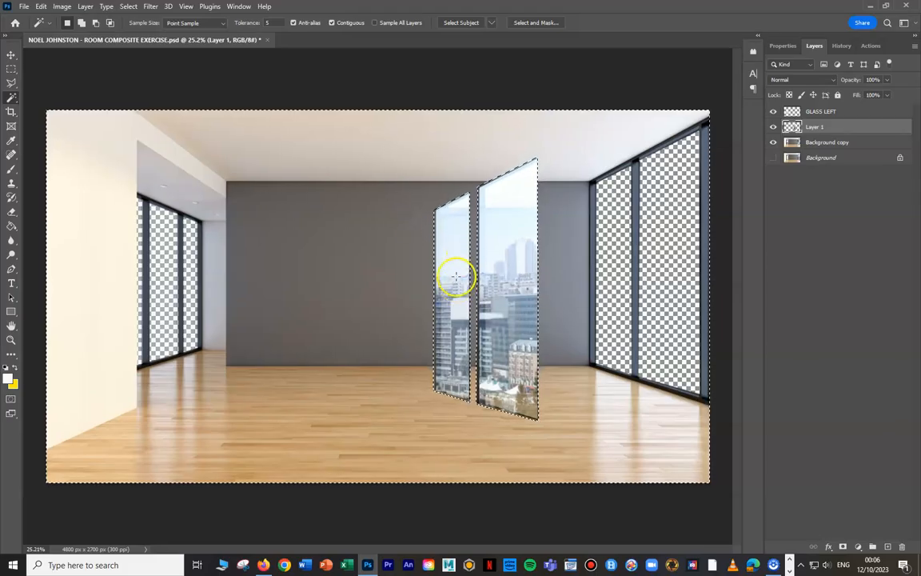
left_click(128, 6)
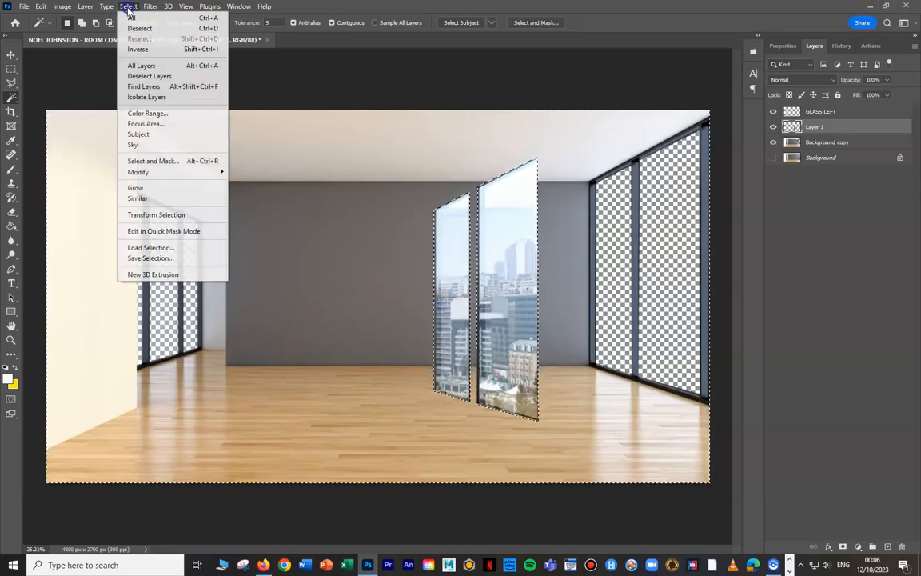
left_click(138, 49)
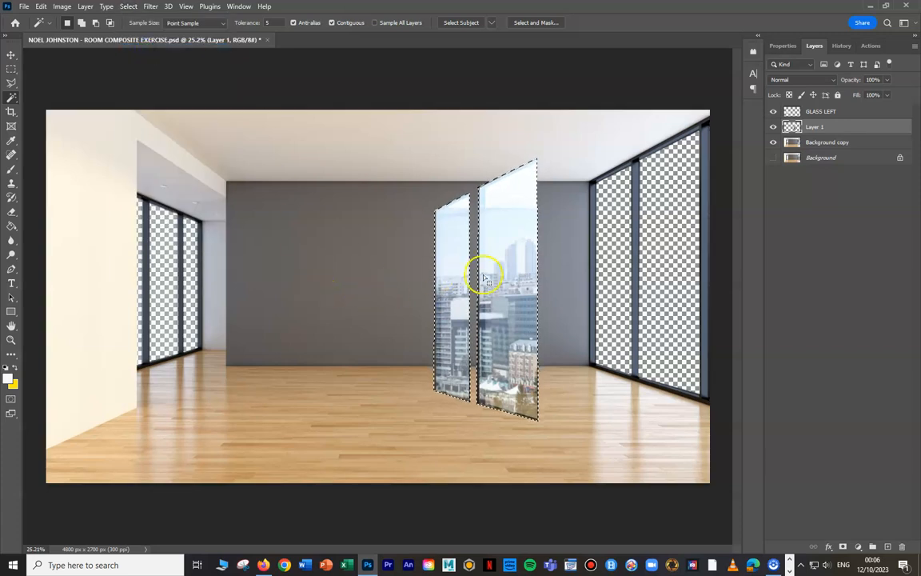
- Choose a near-white foreground colour and fill both selected panes with it using the Paint Bucket
left_click(11, 381)
left_click(12, 53)
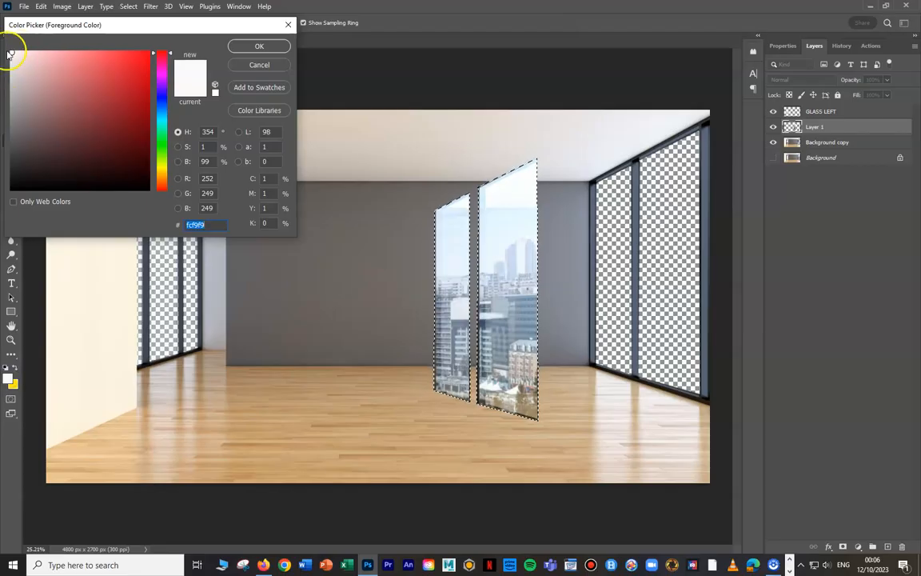
left_click(257, 47)
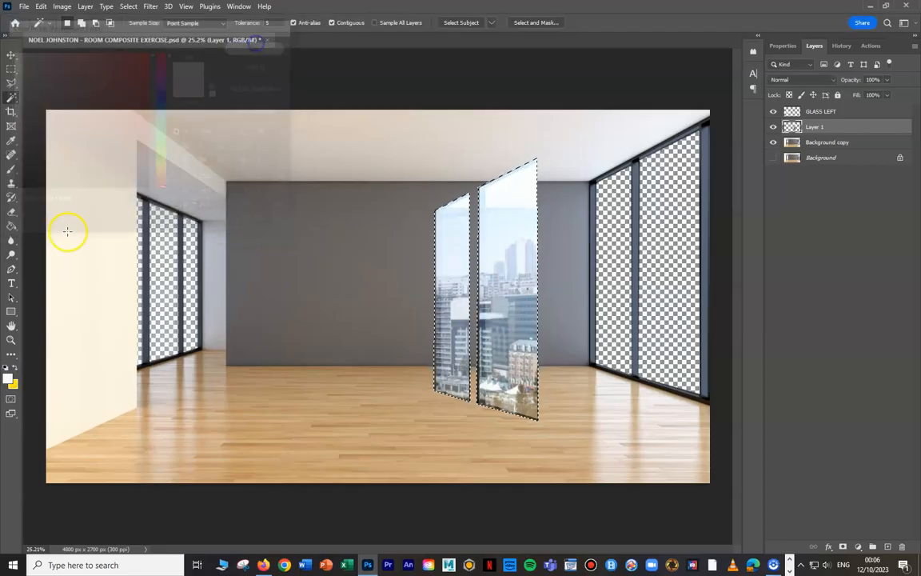
left_click(12, 227)
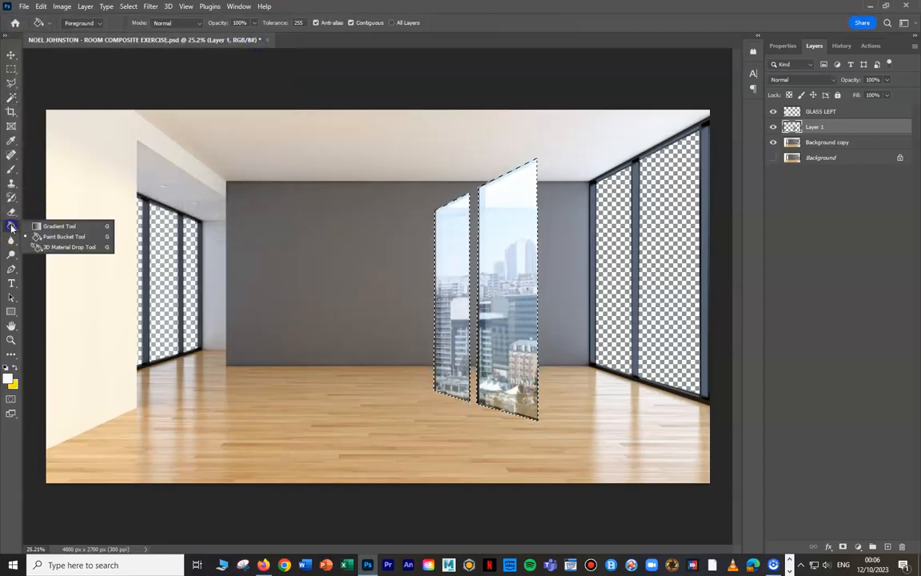
left_click(55, 238)
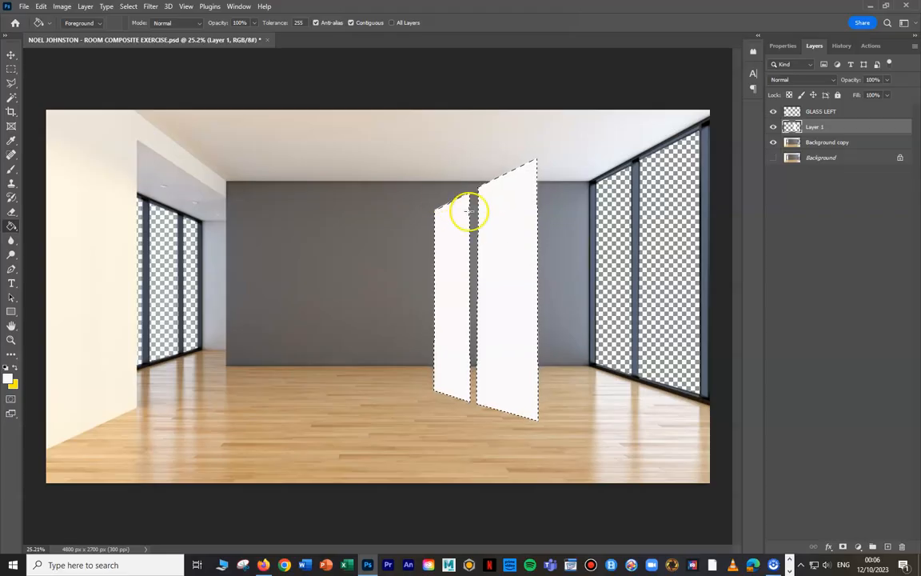
- Deselect the panes, set Layer 1's opacity to 24%, and move them into the right window openings
left_click(129, 6)
left_click(167, 28)
left_click(887, 80)
mouse_move(850, 116)
left_mouse_down()
mouse_move(840, 120)
mouse_move(850, 124)
left_mouse_up()
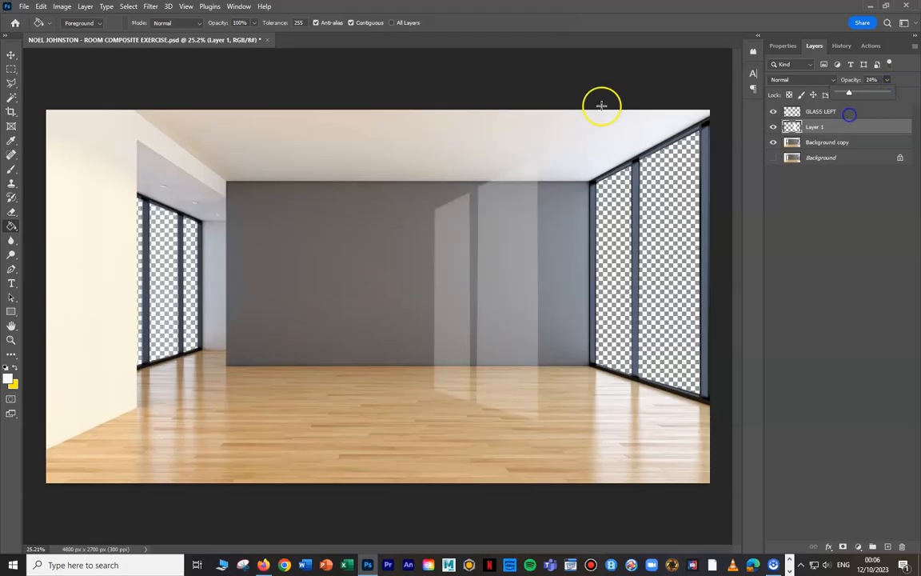
left_click(9, 54)
left_click_drag(525, 288, 678, 257)
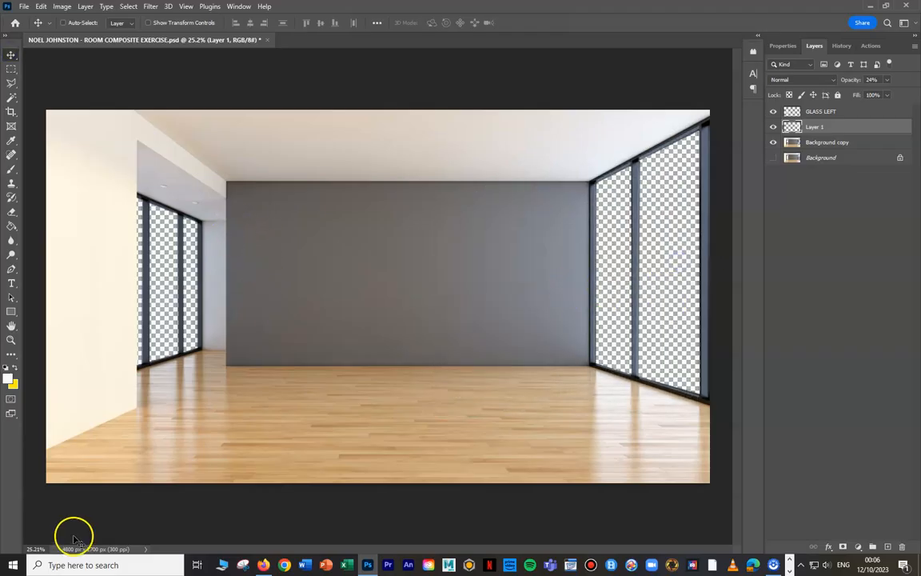
- Open the city skyline image AdobeStock_233307948.jpeg
left_click(21, 8)
left_click(32, 26)
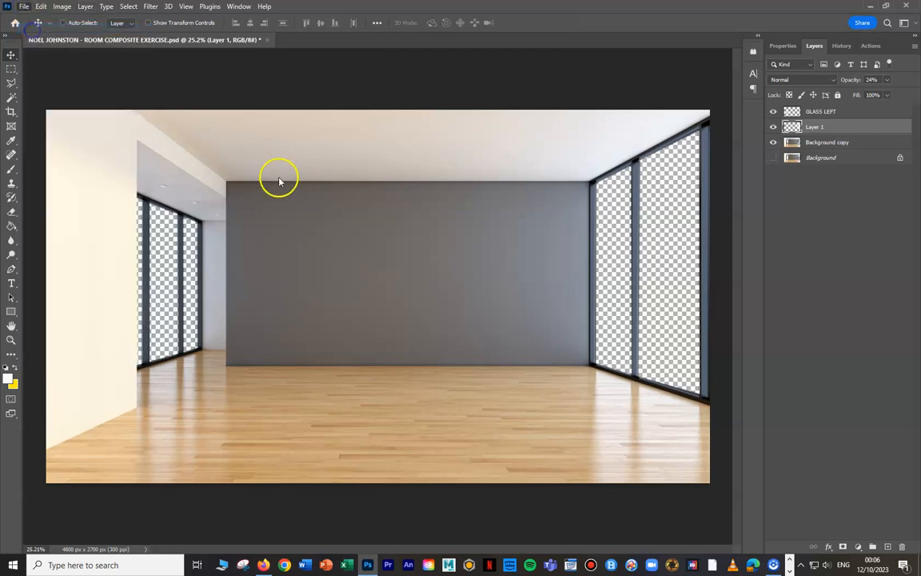
left_click(276, 188)
left_click(740, 446)
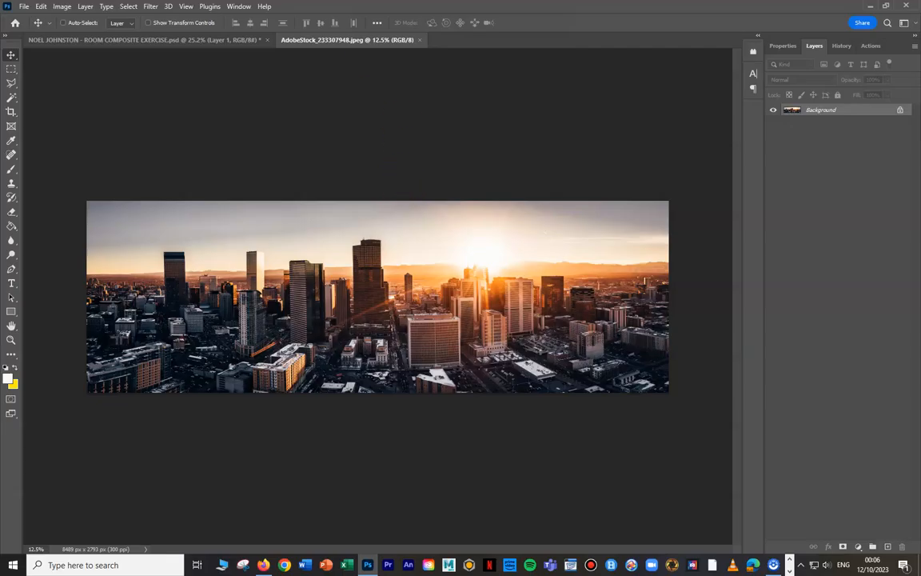
- Copy the skyline image into the room composite as a new layer and place it directly beneath Background copy
left_click_drag(323, 40, 493, 123)
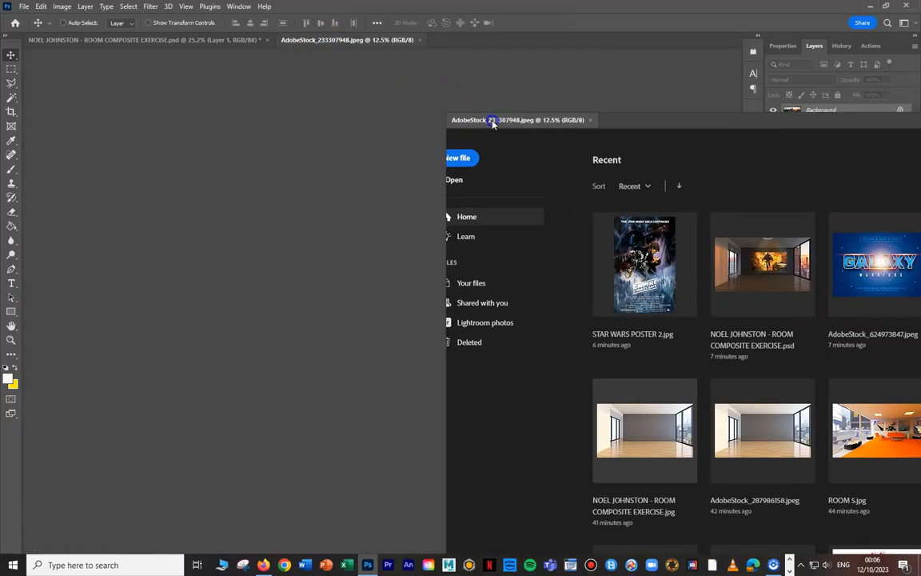
left_click_drag(504, 184, 355, 235)
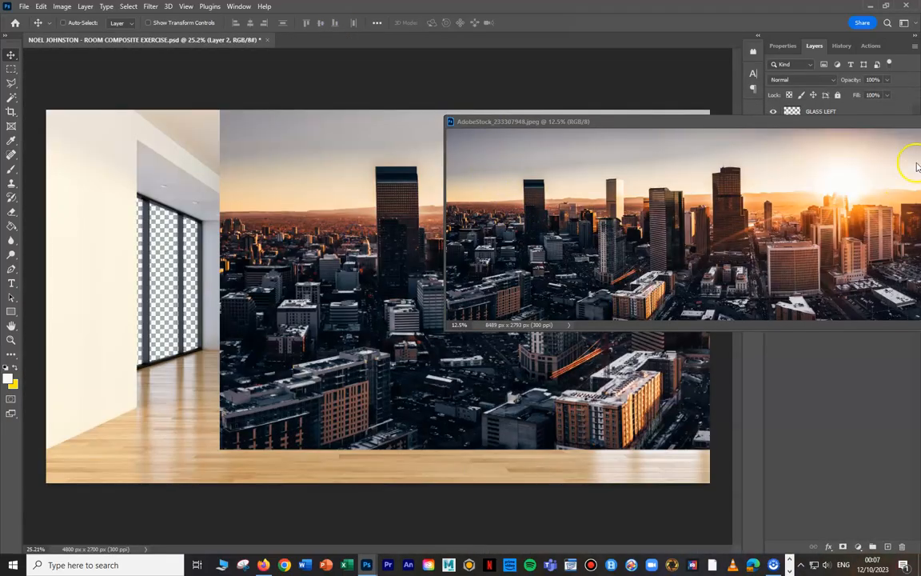
left_click_drag(653, 241, 374, 296)
left_click_drag(815, 127, 827, 172)
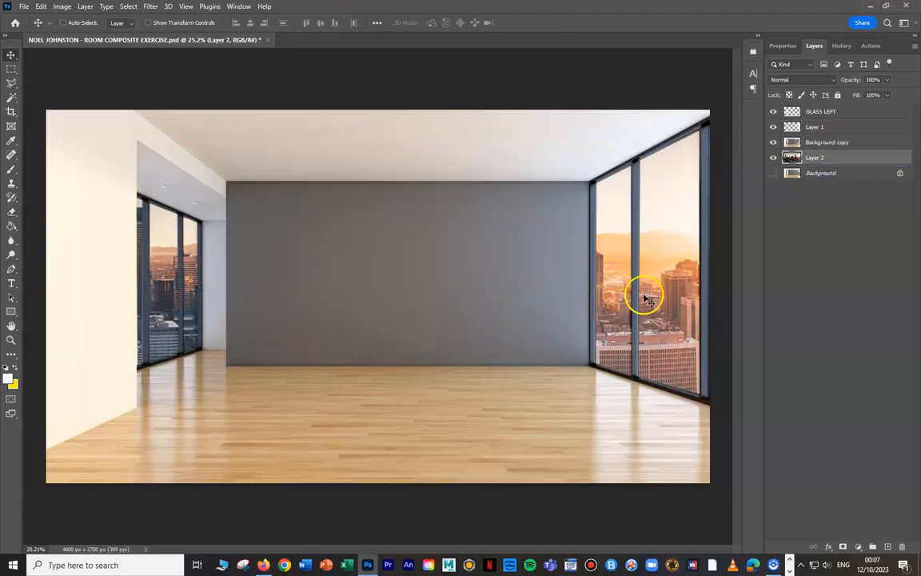
- Reposition the skyline layer behind the windows, hiding and showing Background copy to judge its placement
left_click(773, 144)
left_click(773, 144)
left_click(773, 144)
left_click(773, 144)
scroll(138, 255, "up", 5)
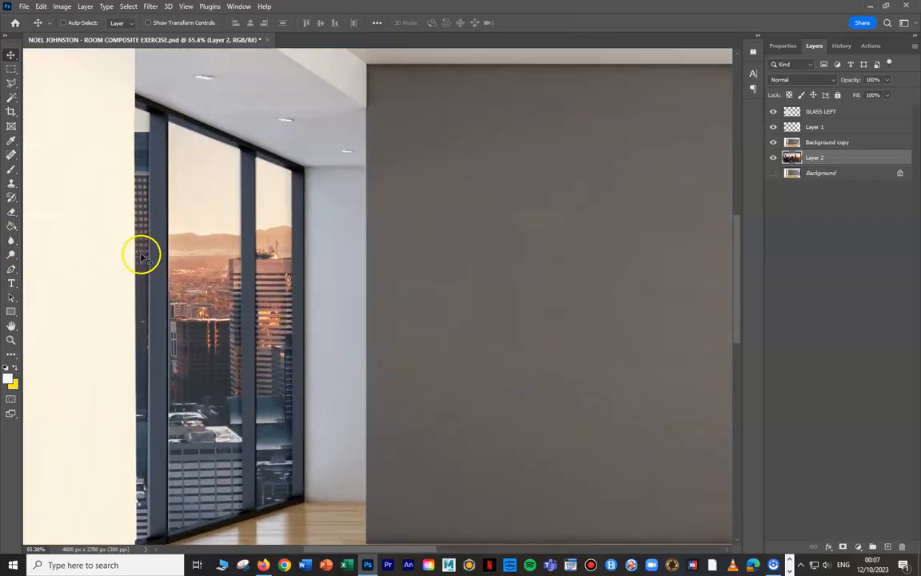
- Select the GLASS LEFT layer and nudge its panes slightly to fit the left window frames
left_click(795, 113)
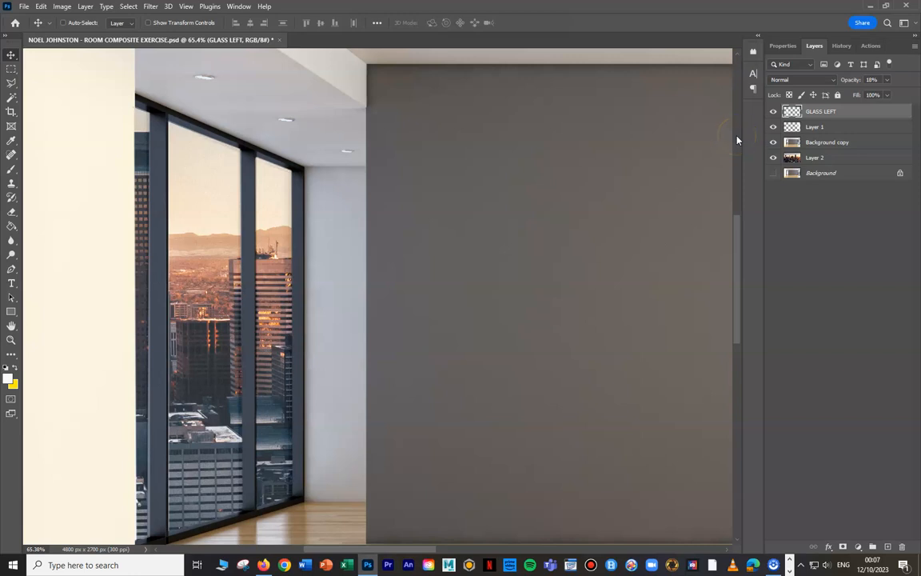
left_click(826, 113)
left_click(129, 7)
left_click(520, 160)
right_click(205, 157)
left_click(220, 164)
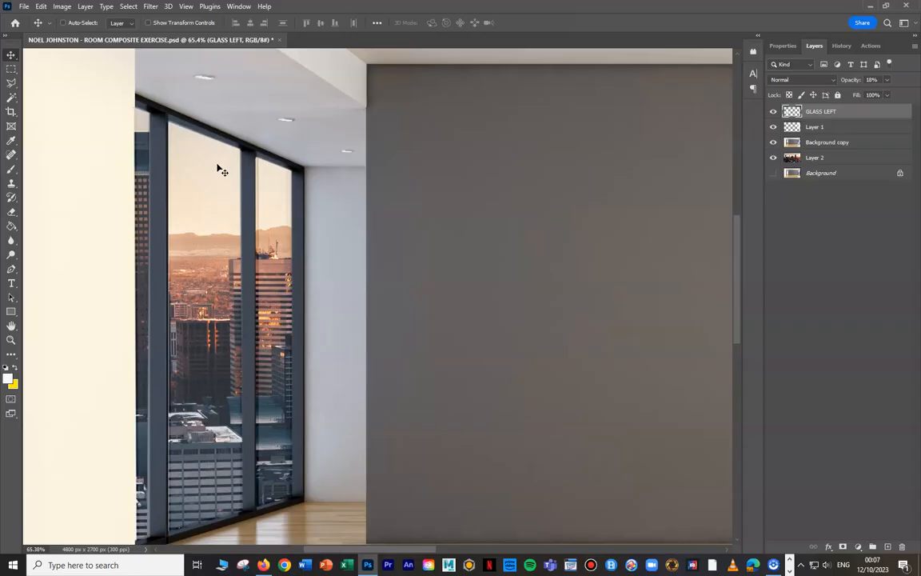
left_click_drag(202, 162, 201, 159)
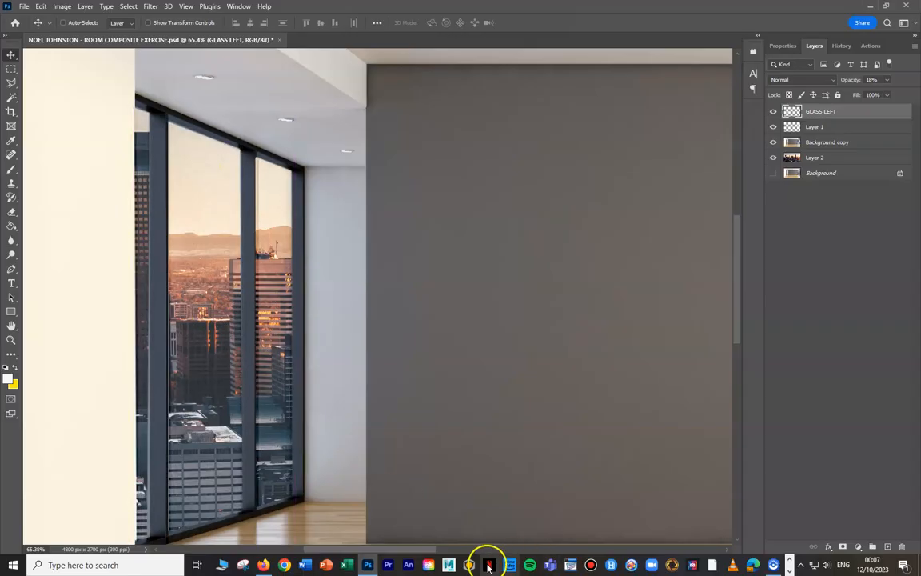
- Hide and show Layer 1 to check the glass in the right window, and rename that layer GLASS RIGHT
left_click_drag(400, 549, 592, 563)
scroll(570, 217, "up", 2)
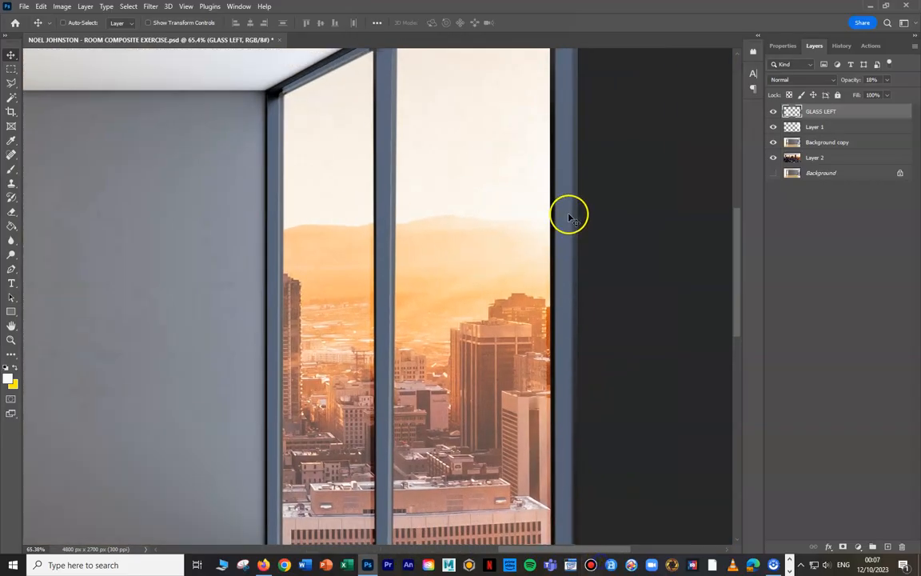
left_click(772, 127)
left_click(772, 126)
double_click(821, 126)
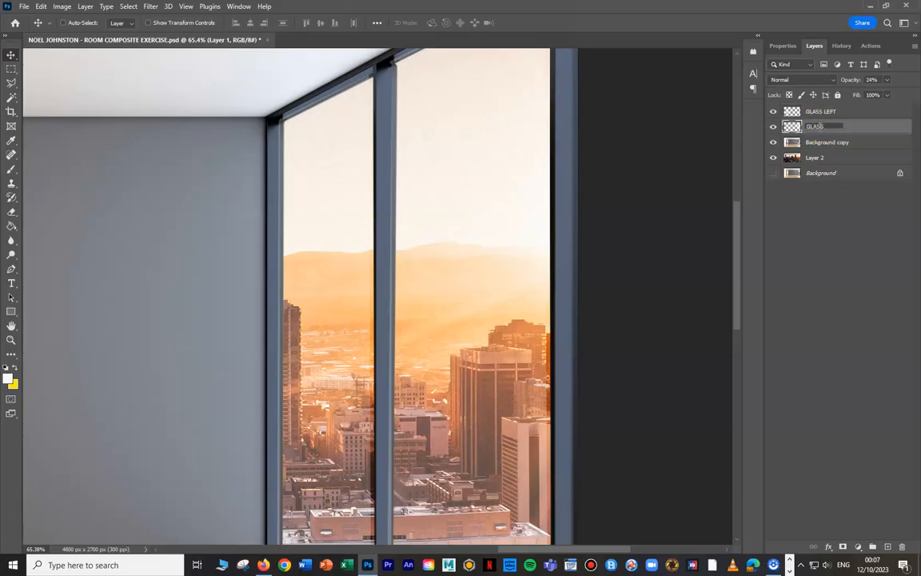
key("Return")
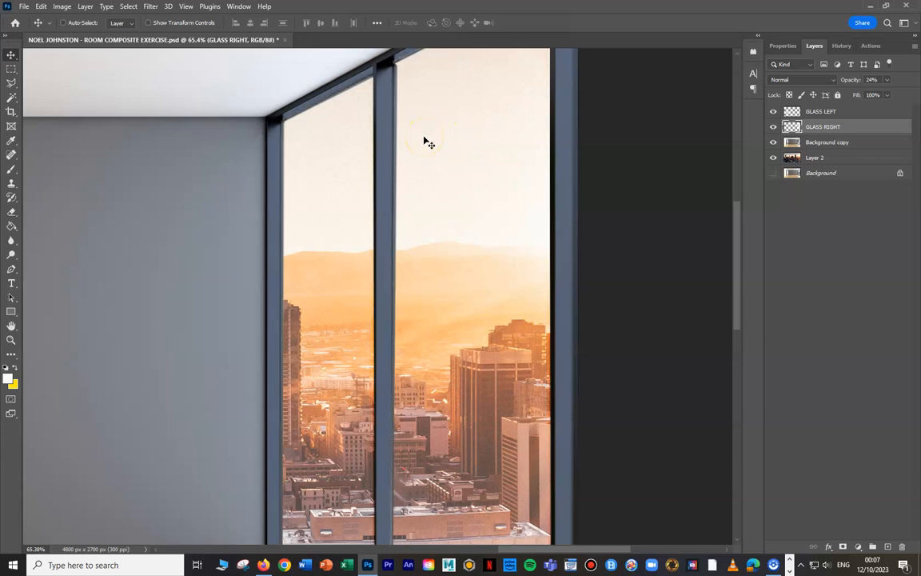
- Set the GLASS RIGHT layer's opacity to 16%
scroll(360, 303, "down", 5)
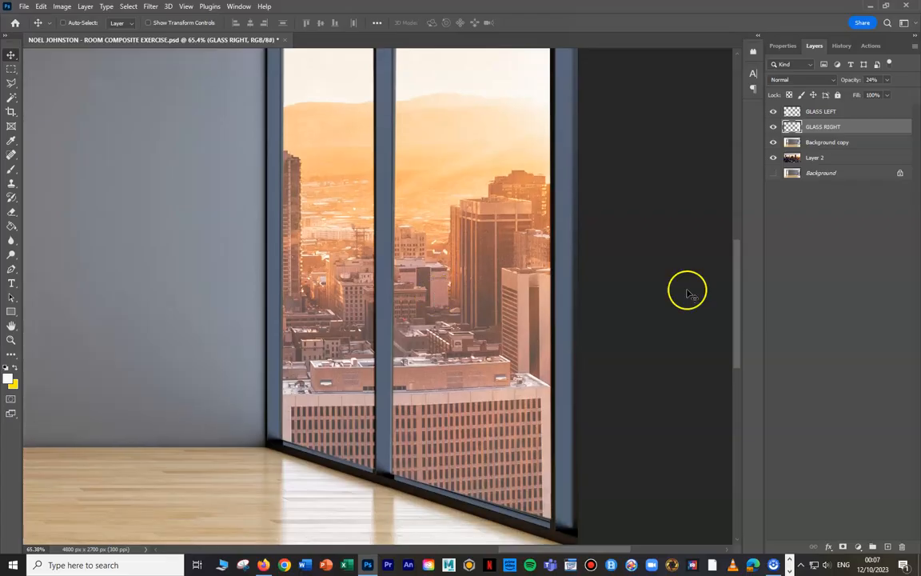
left_click(829, 113)
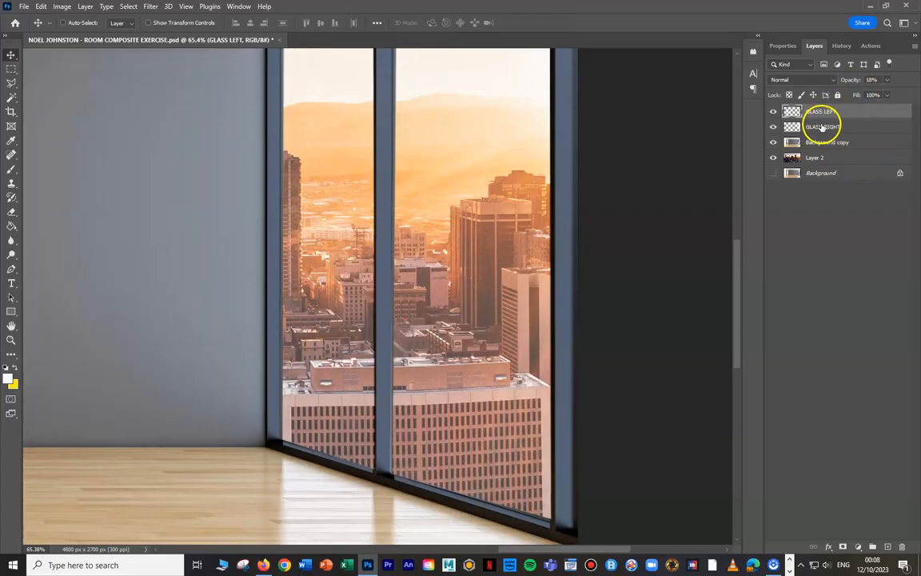
left_click(823, 127)
left_click(887, 79)
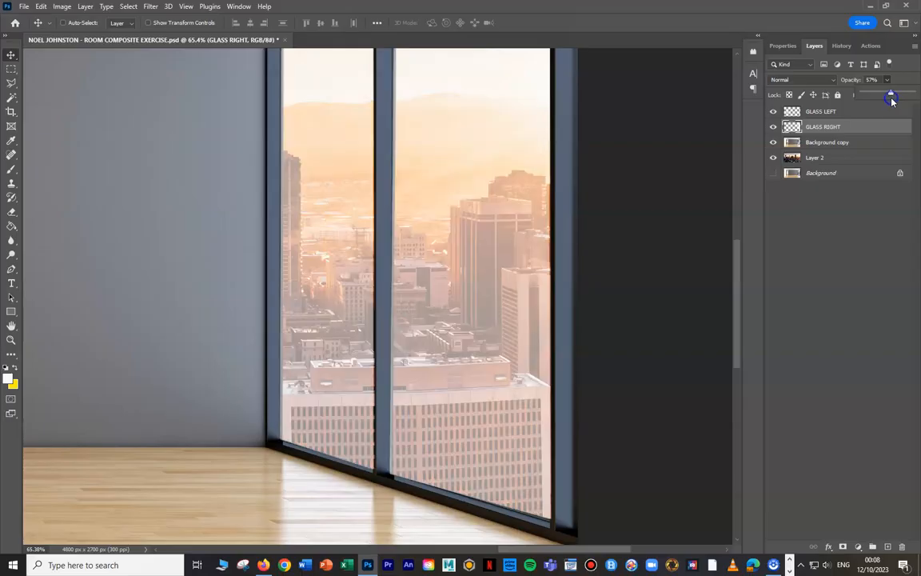
left_click_drag(880, 94, 878, 94)
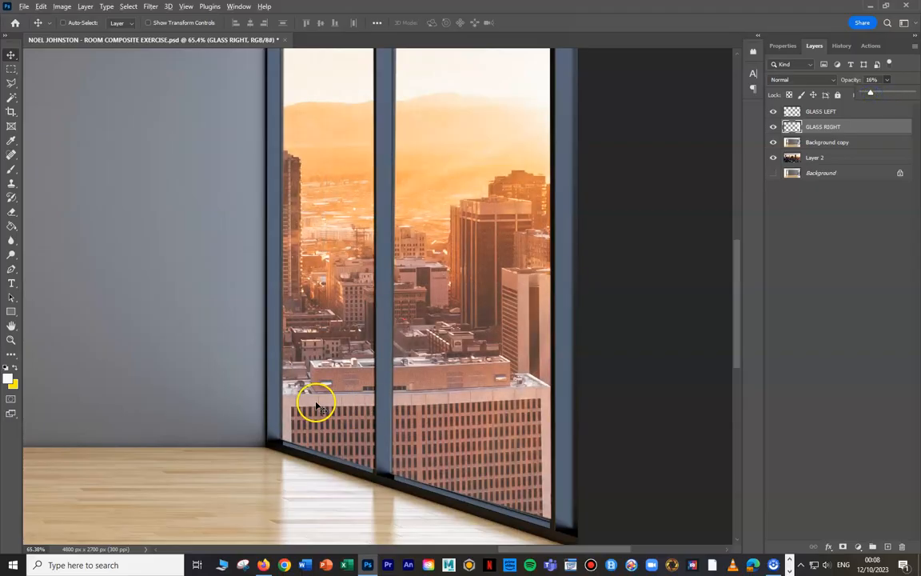
scroll(312, 406, "down", 10)
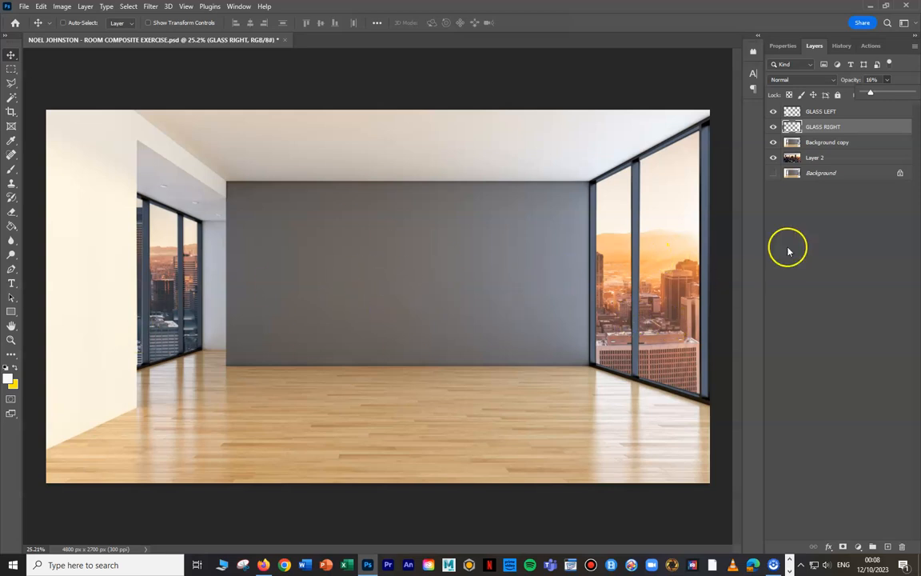
- Rename Layer 2 as CITYSCAPE and Background copy as ROOM
double_click(814, 157)
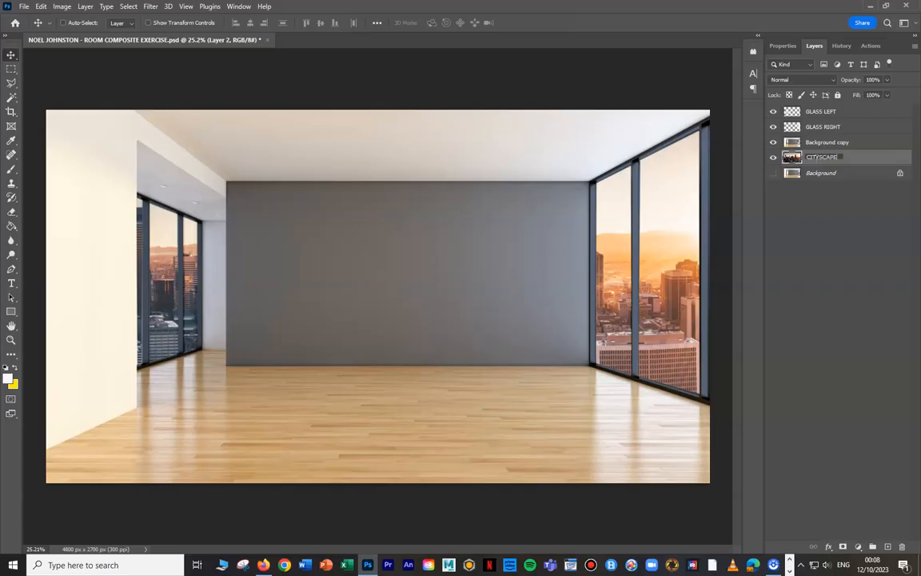
left_click(819, 171)
double_click(828, 142)
type("ROOM")
left_click(850, 237)
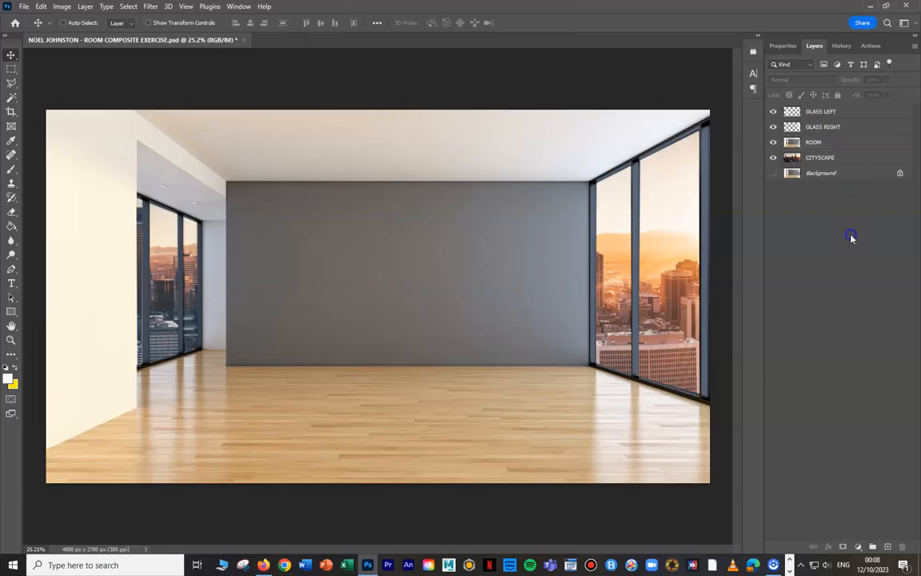
- Darken the ROOM layer with a Brightness/Contrast adjustment, setting brightness to -133
left_click(813, 142)
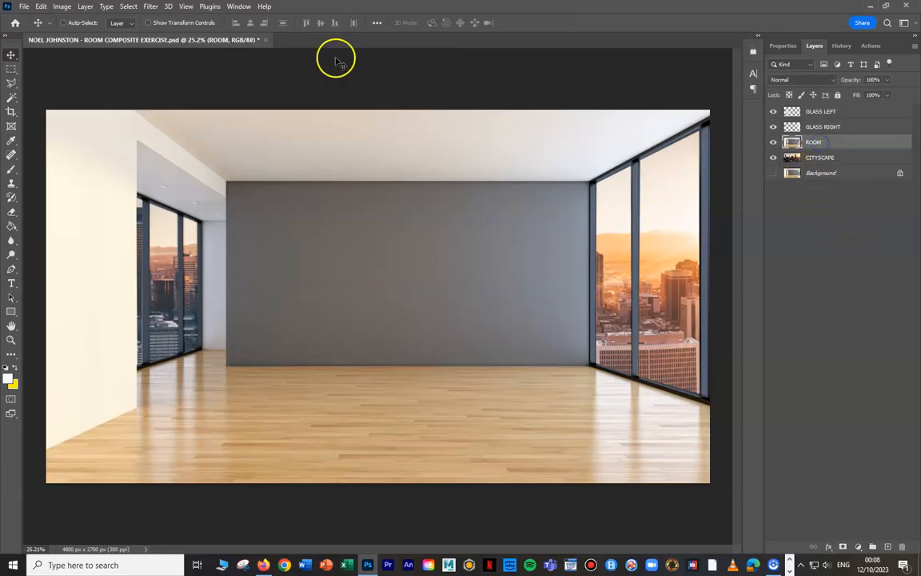
left_click(72, 7)
mouse_move(78, 35)
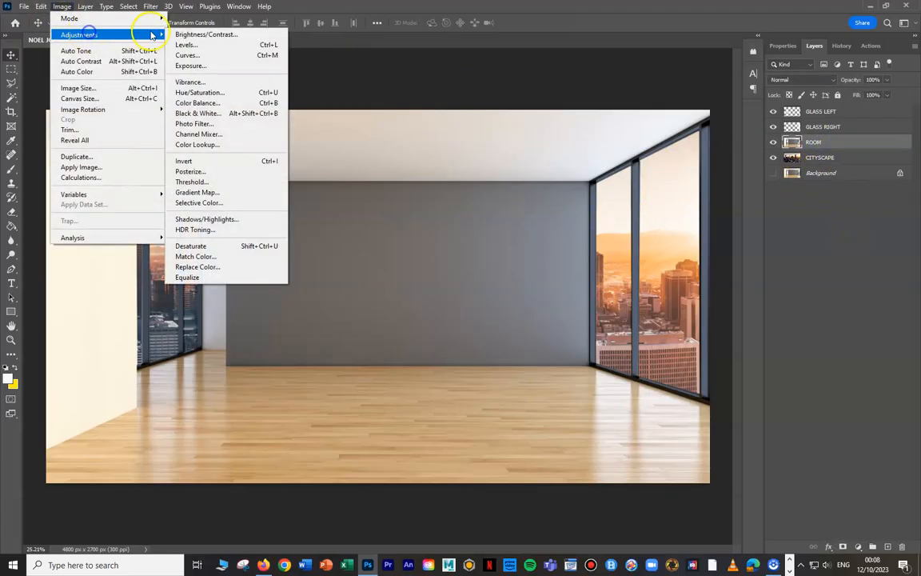
left_click(183, 35)
left_click_drag(488, 233, 432, 259)
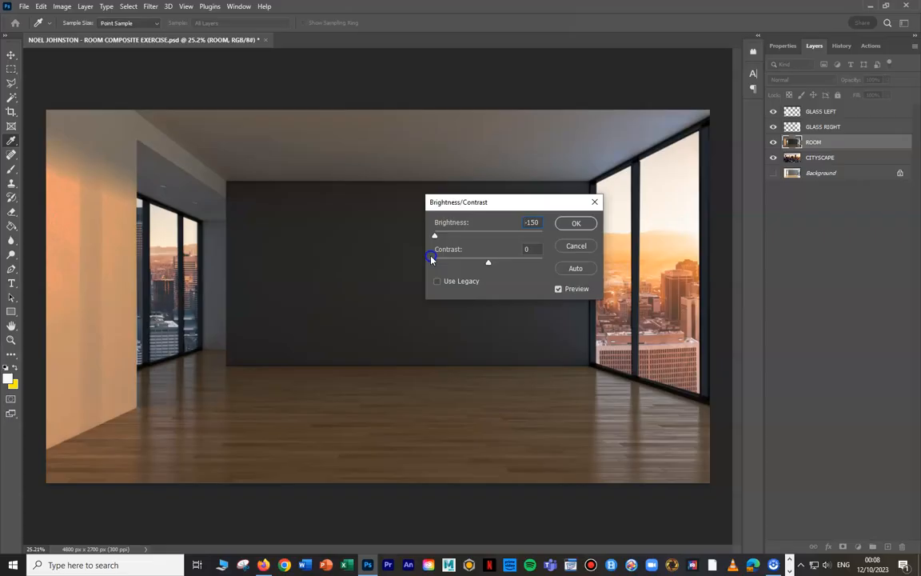
mouse_move(435, 260)
left_mouse_down()
mouse_move(468, 267)
mouse_move(439, 269)
left_mouse_up()
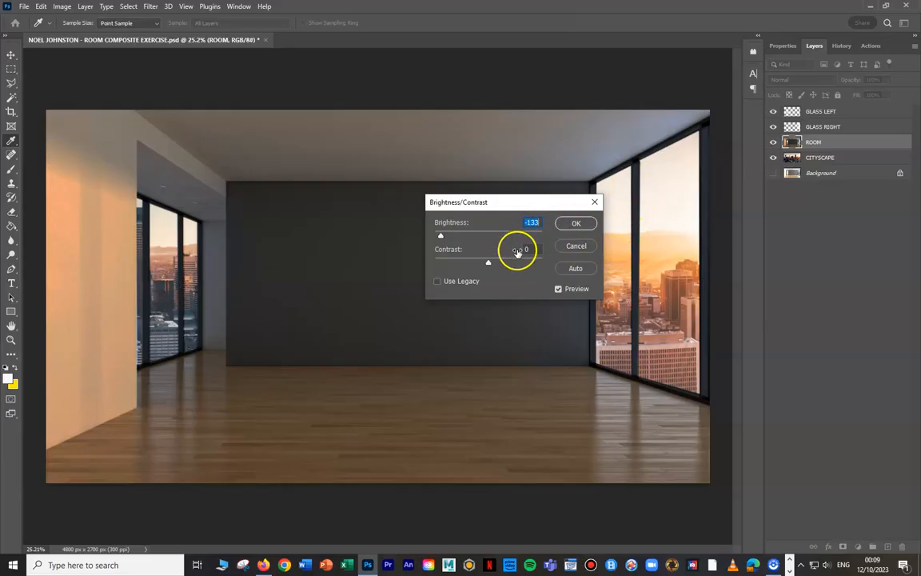
left_click(571, 224)
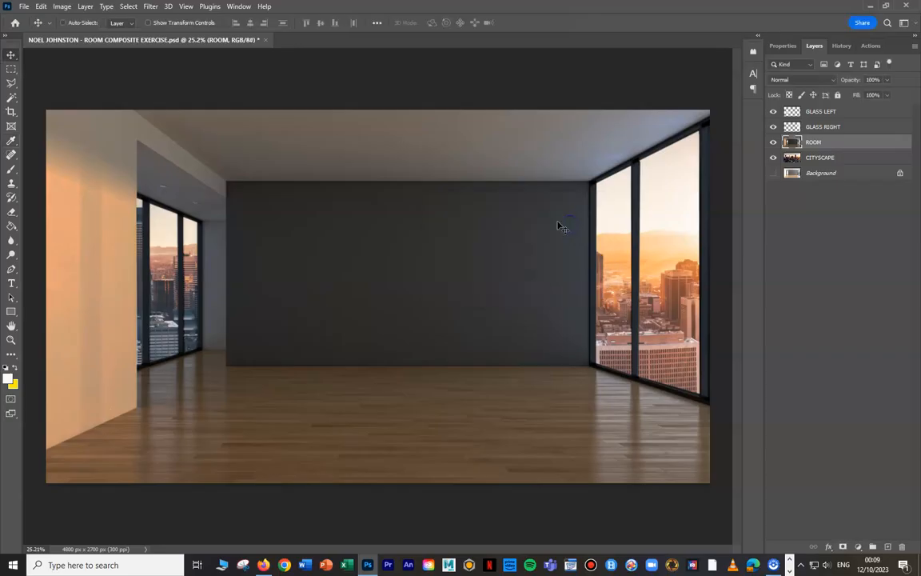
- Darken the ROOM layer further with a second Brightness/Contrast adjustment that slightly lowers the brightness
left_click(59, 13)
mouse_move(82, 35)
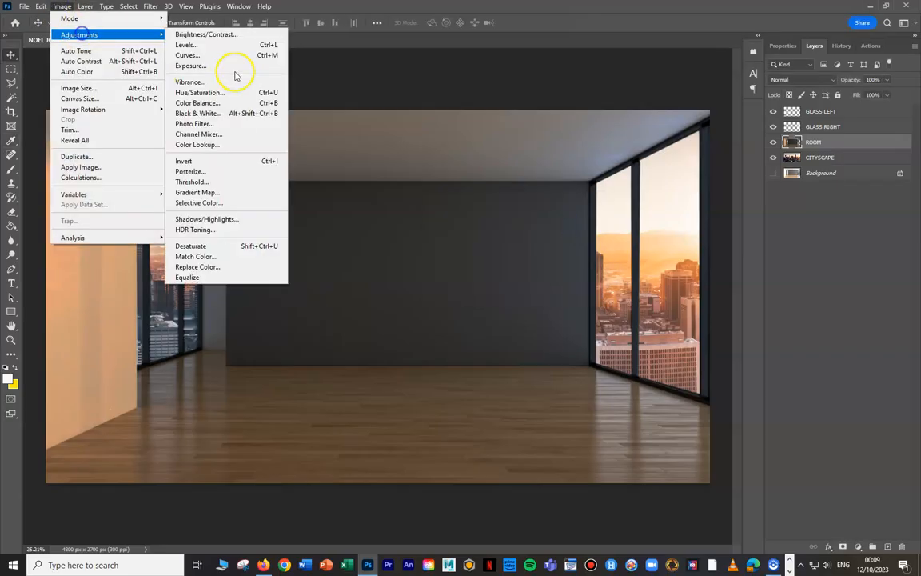
left_click(238, 31)
left_click_drag(488, 236, 471, 238)
left_click(575, 224)
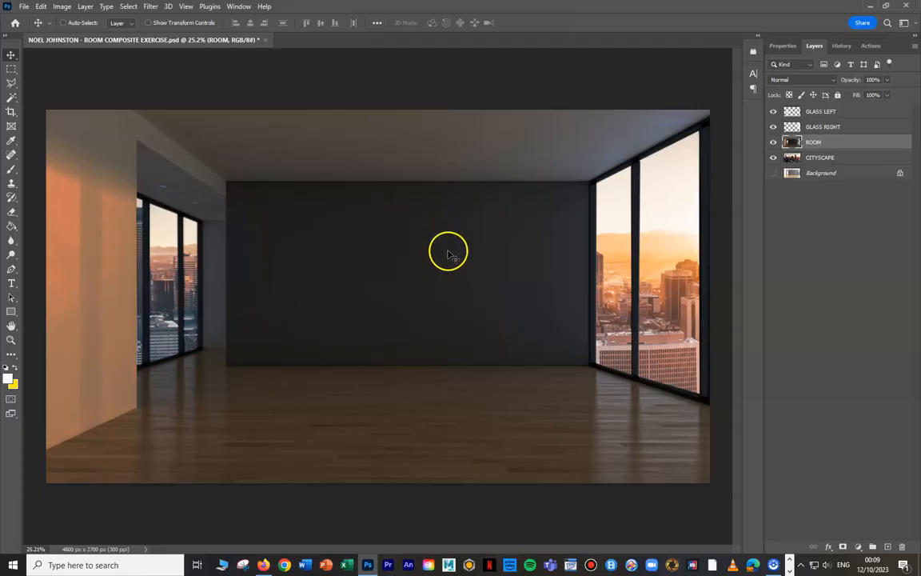
- Open the PROJECTOR 2 image from the STUDENT FOLDER
left_click(24, 6)
left_click(36, 27)
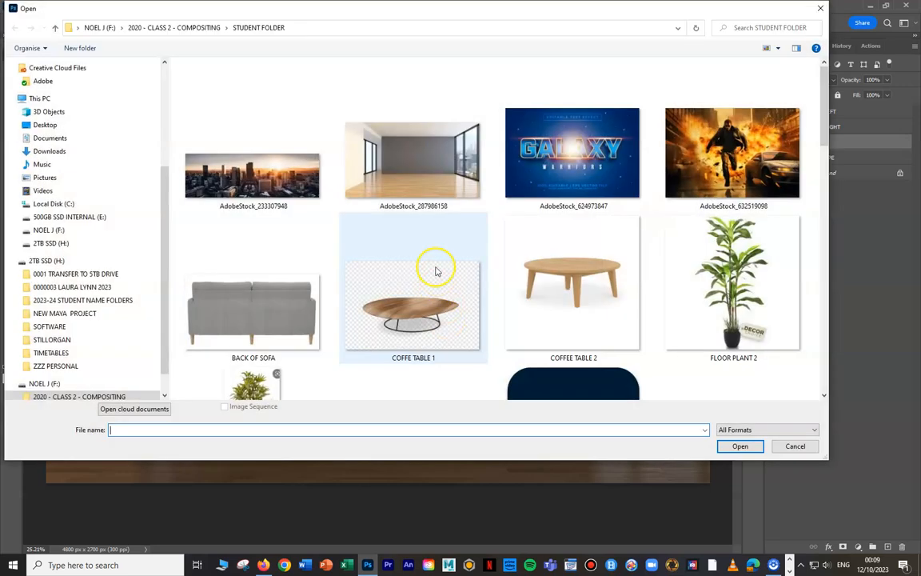
scroll(464, 266, "down", 1)
scroll(482, 266, "down", 2)
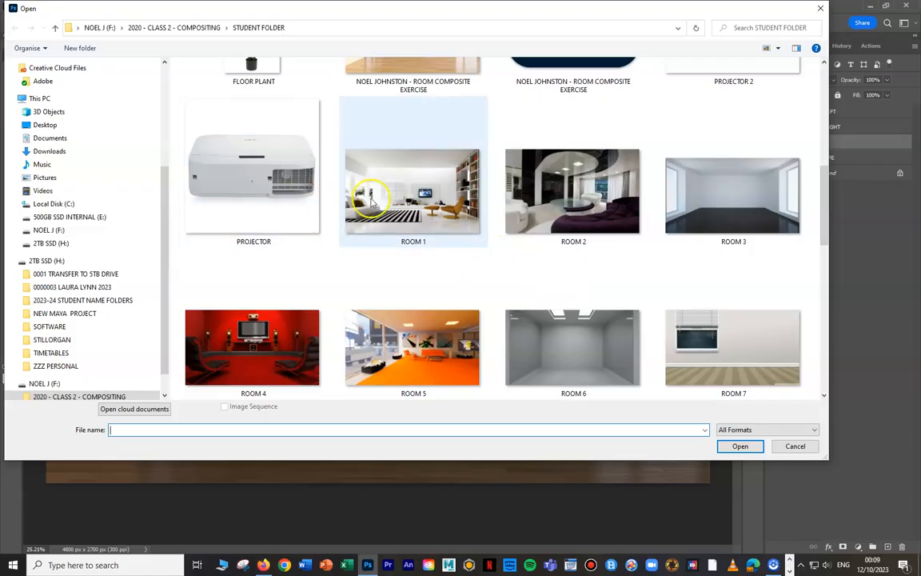
scroll(448, 232, "up", 1)
left_click(687, 188)
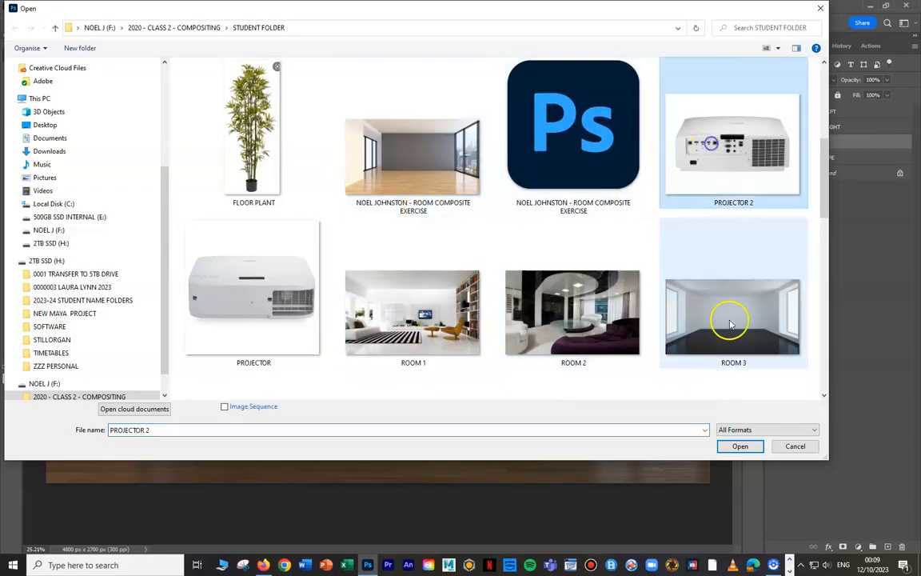
left_click(740, 446)
- Copy the projector image into the room composite as a new layer above ROOM and close its source file
left_click_drag(294, 41, 494, 179)
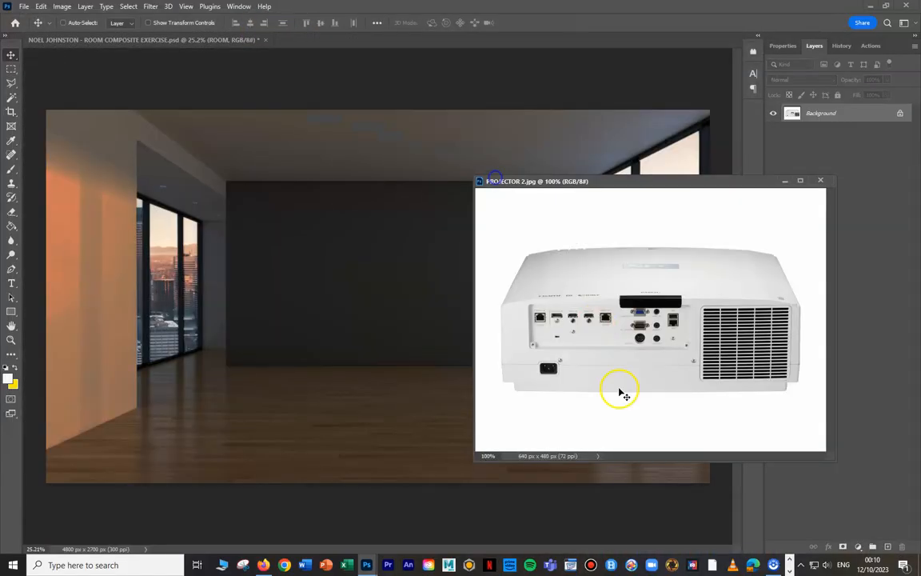
left_click_drag(373, 304, 373, 304)
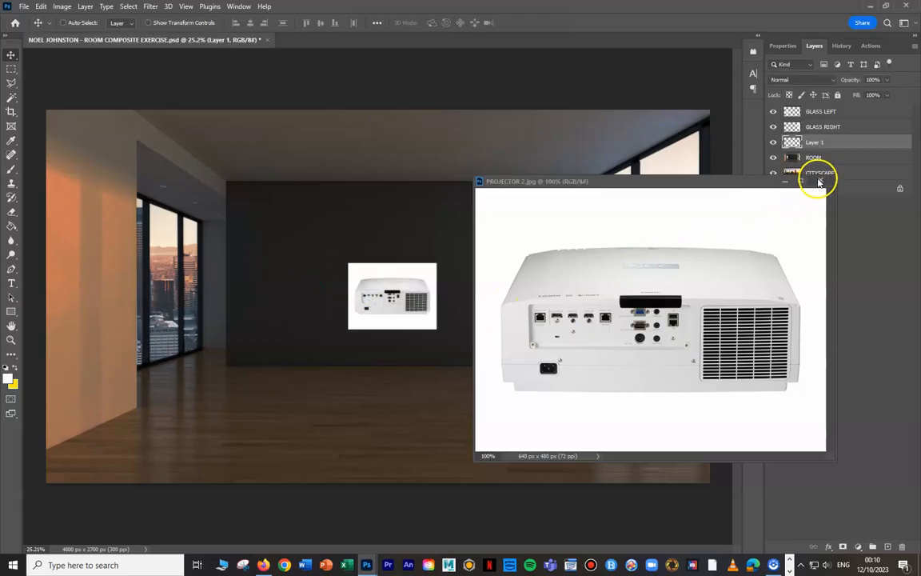
left_click(819, 180)
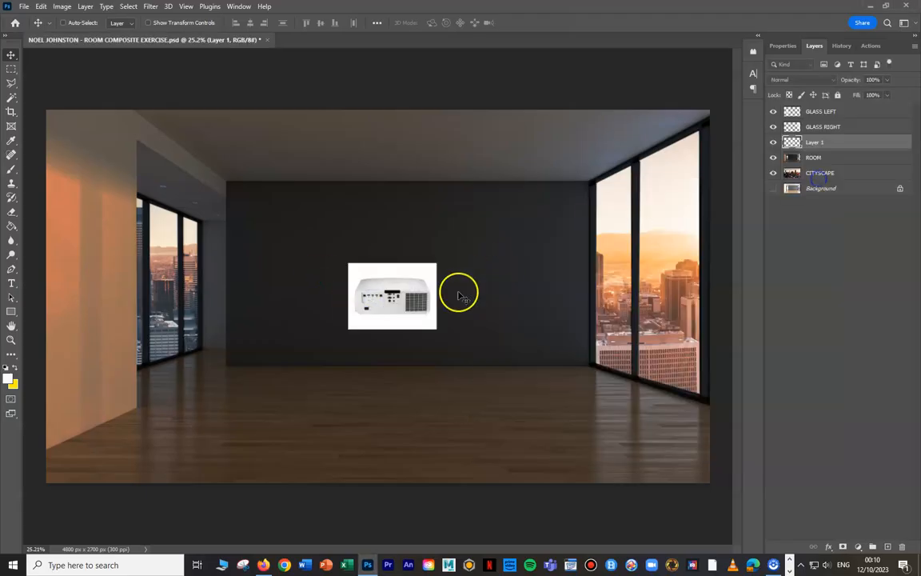
- Select the white background around the projector with the Magic Wand, delete it and clear the selection
left_click(12, 98)
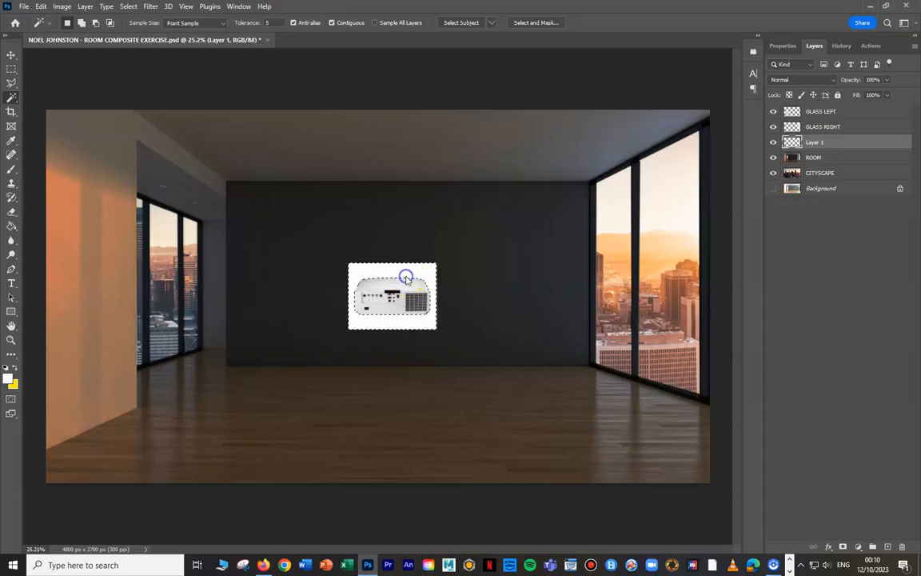
key("Delete")
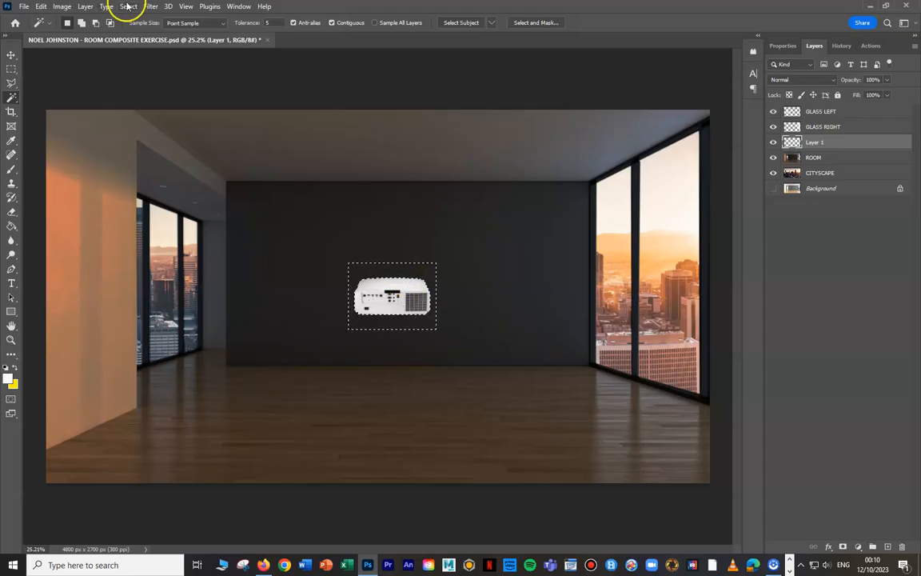
left_click(128, 6)
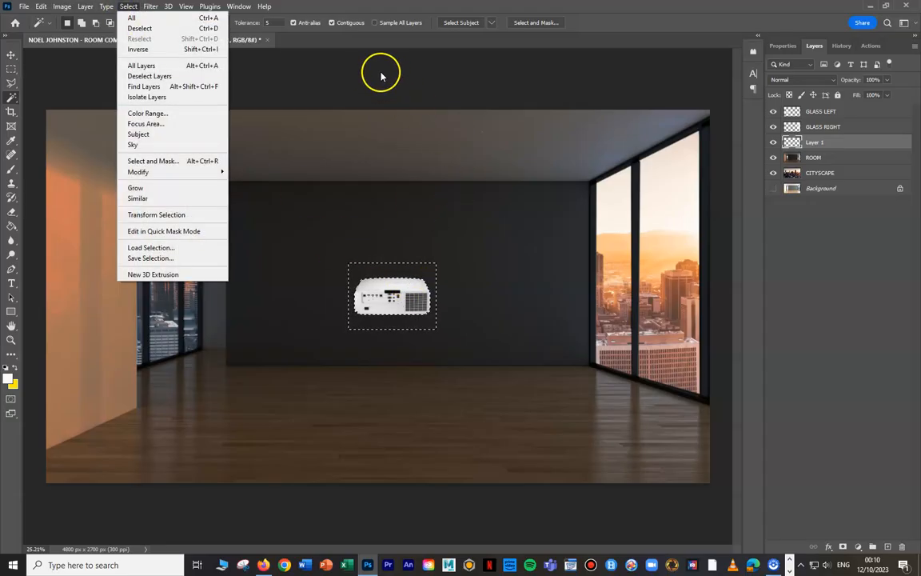
left_click(632, 9)
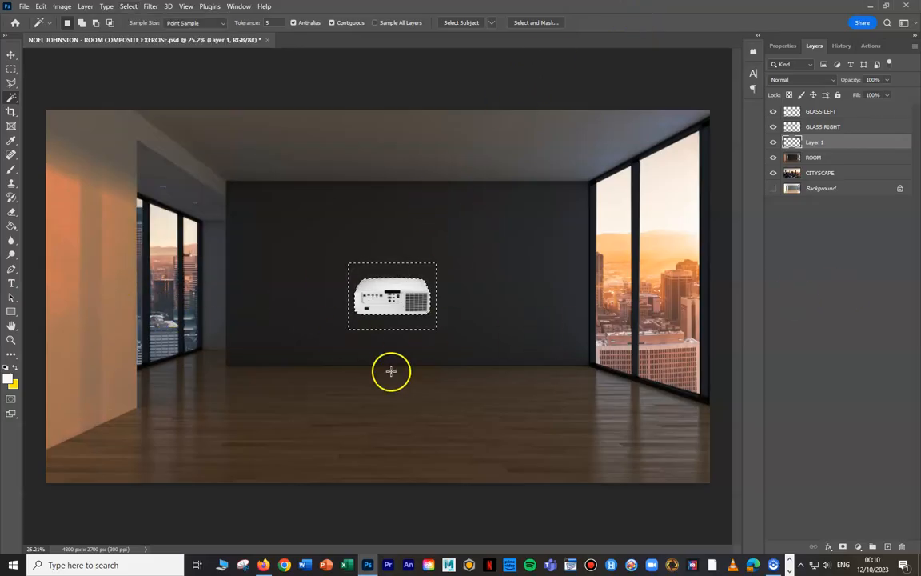
left_click(128, 6)
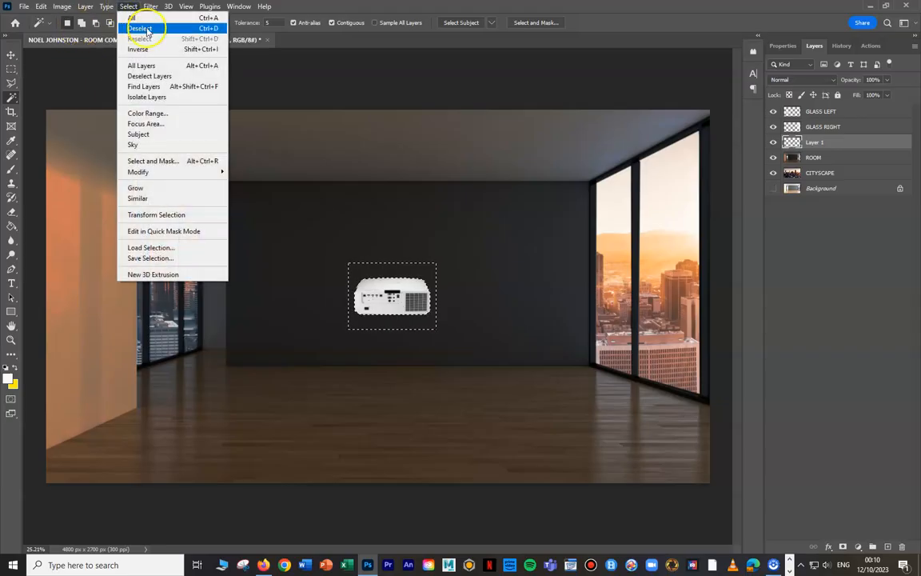
left_click(148, 30)
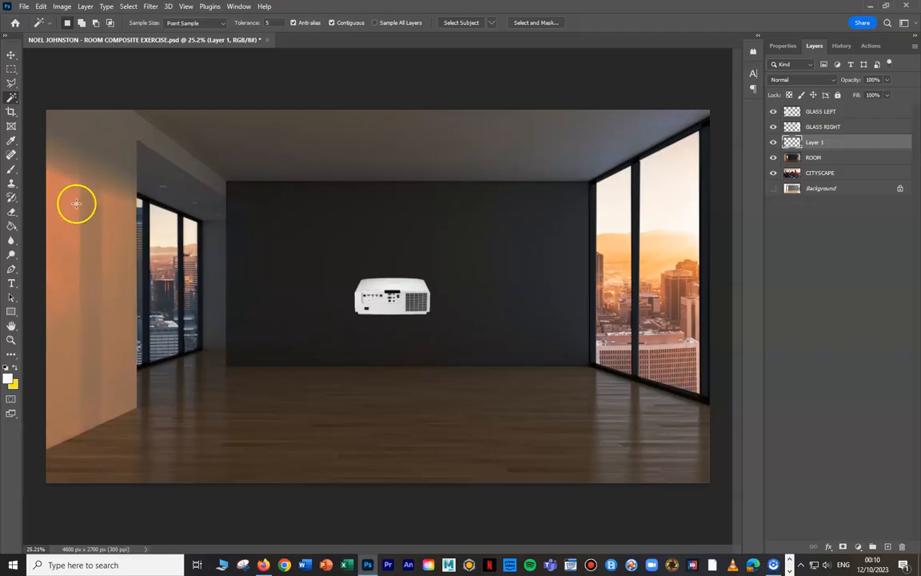
- Rotate the projector layer 180° so that it is upside down
left_click(41, 6)
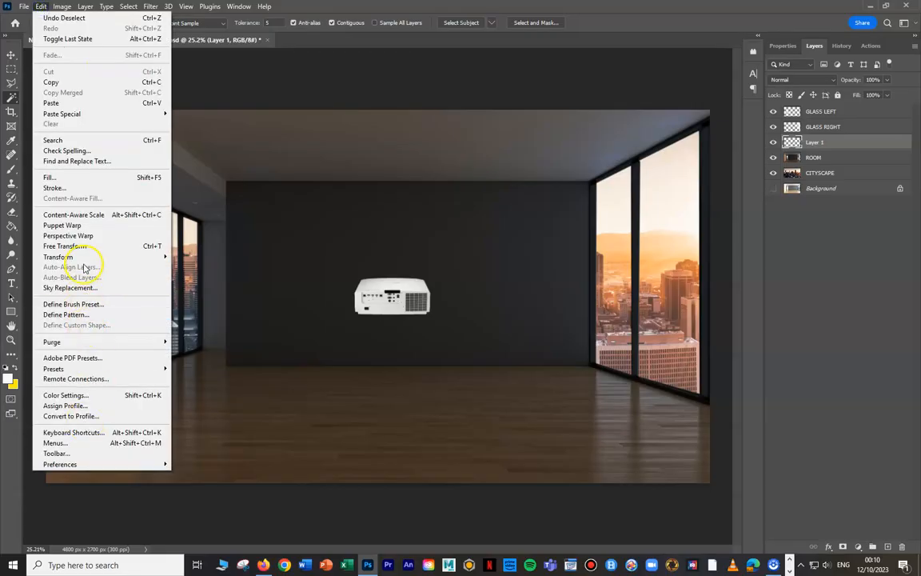
mouse_move(79, 257)
left_click(219, 421)
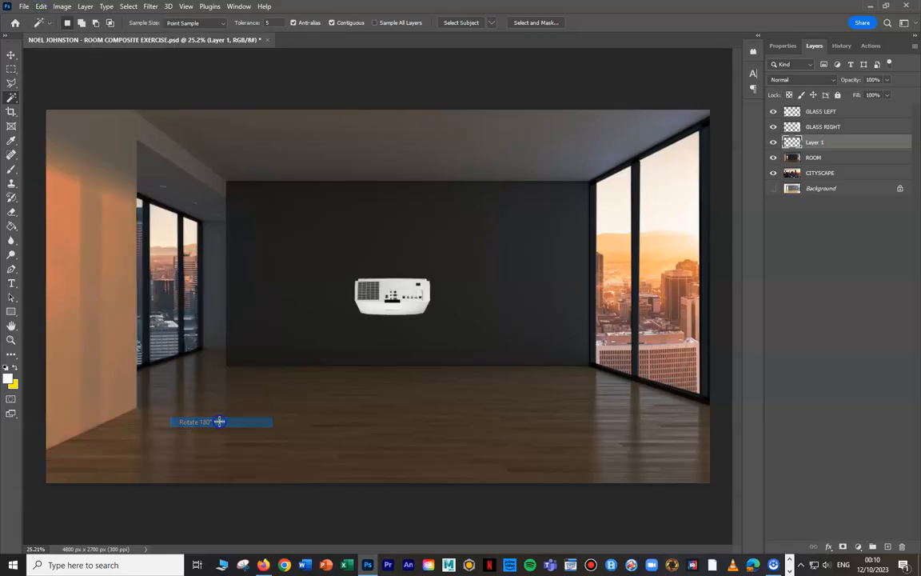
- Move the projector straight up by about 1303 px to the ceiling at the upper edge of the room
left_click(11, 55)
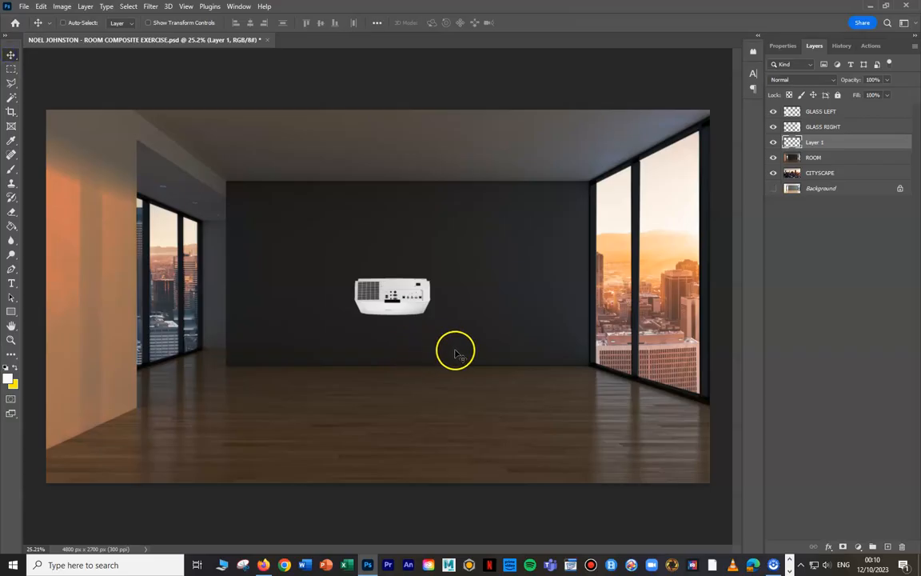
scroll(411, 321, "up", 6)
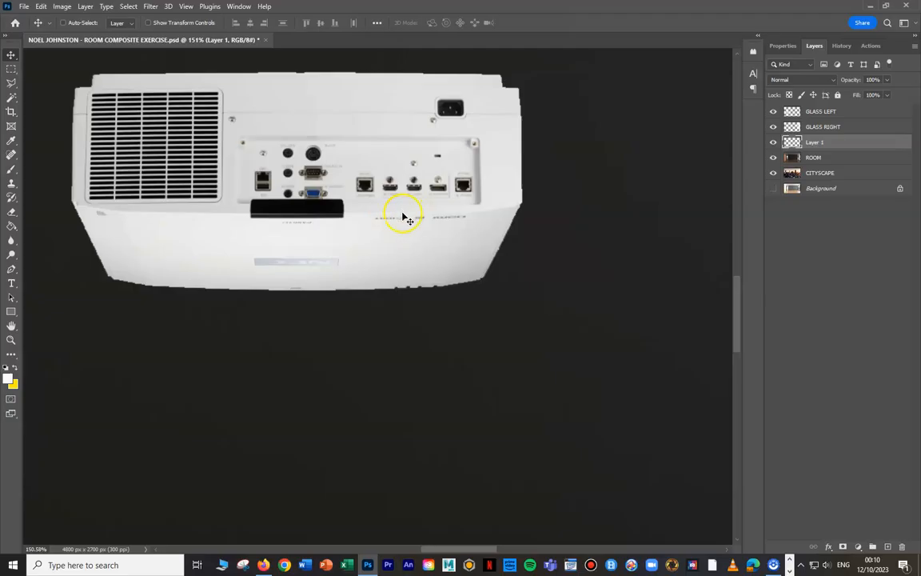
scroll(380, 222, "down", 10)
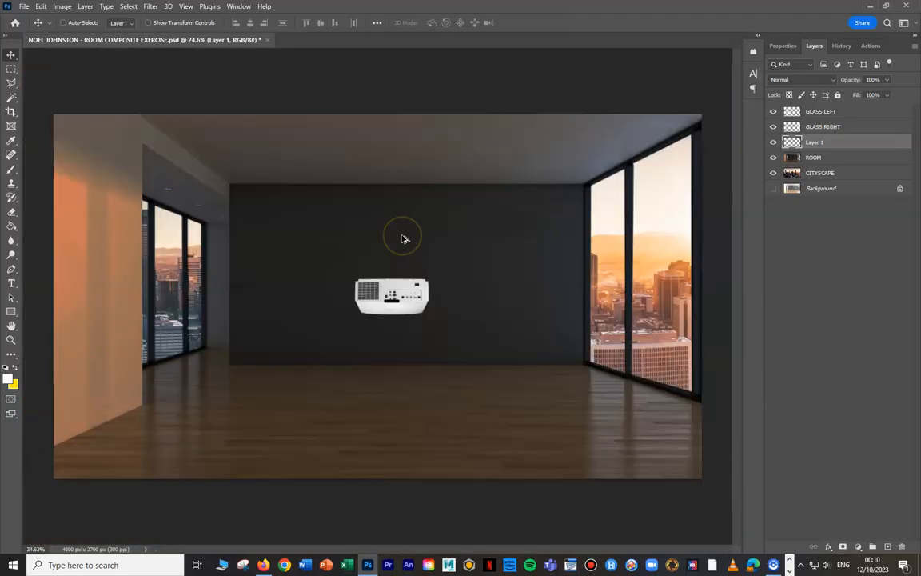
left_click_drag(391, 308, 390, 130)
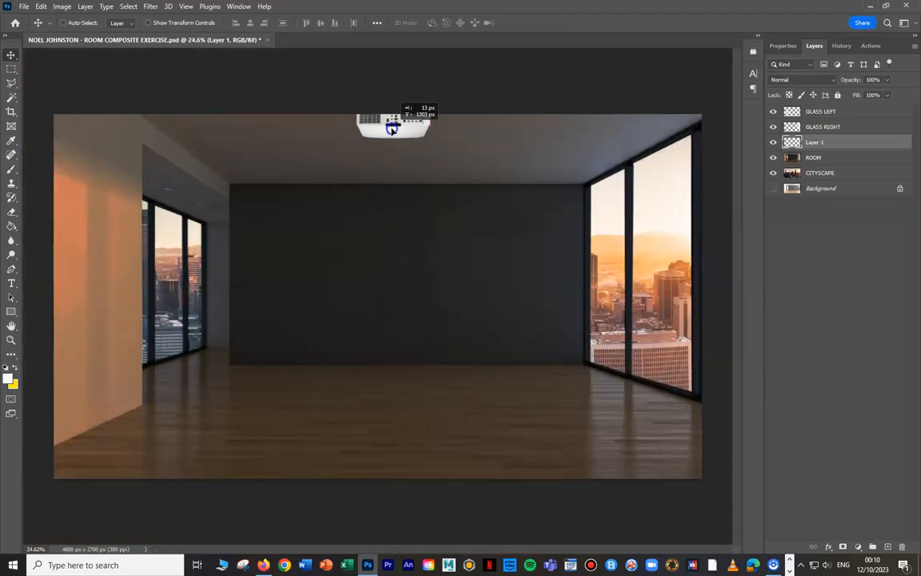
- Nudge the projector further up so that only its lower front edge shows below the ceiling's upper image border
key("Up")
key("Up")
key("Up")
key("Up")
key("Up")
key("Up")
key("Up")
key("Up")
key("Up")
key("Up")
key("Up")
key("Up")
key("Up")
key("Up")
key("Up")
key("Up")
key("Up")
key("Up")
key("Up")
key("Up")
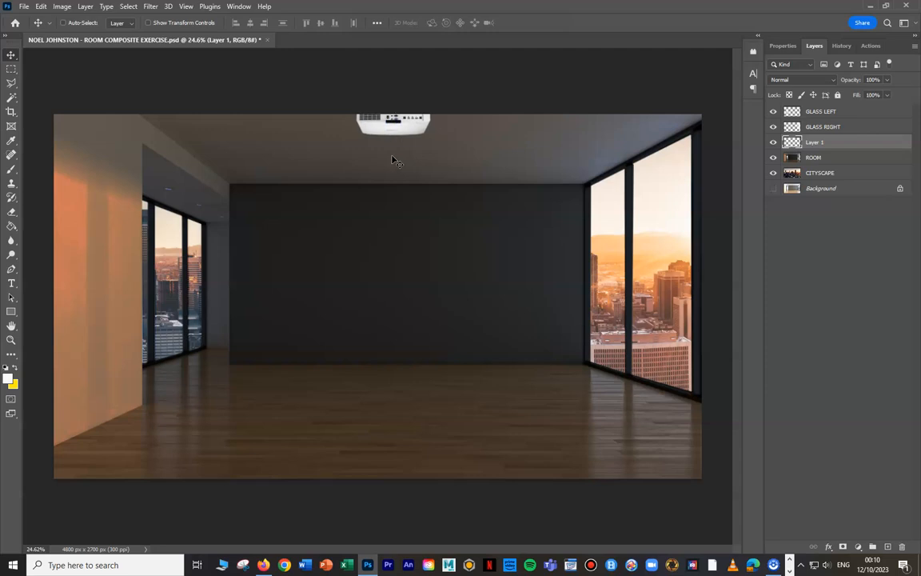
key("Up")
key("Up")
key("Up")
key("Up")
key("Up")
key("Up")
key("Up")
key("Up")
key("Up")
key("Up")
key("Up")
key("Up")
key("Up")
key("Up")
key("Up")
key("Up")
key("Up")
key("Up")
key("Up")
key("Up")
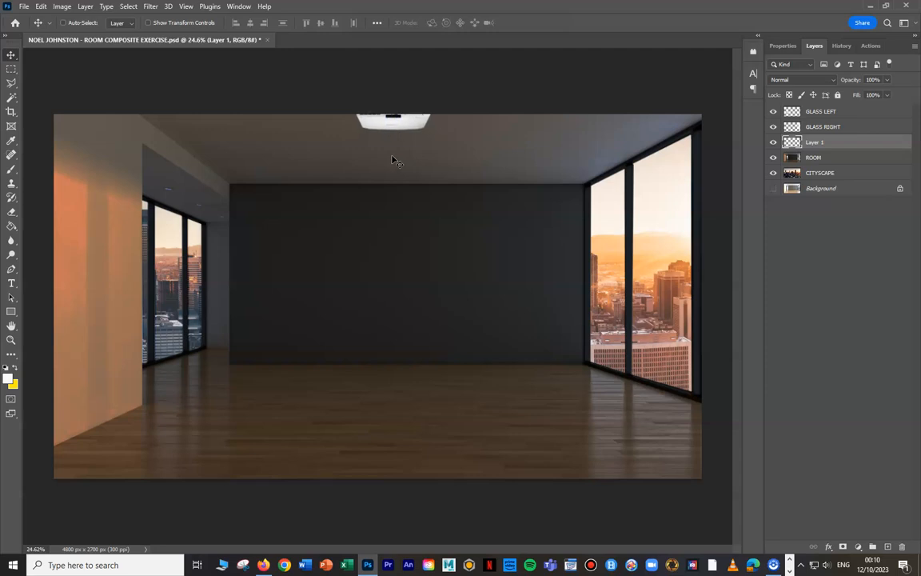
- Shift the projector sideways to the right until it lines up with the middle of the dark back wall
key("Right")
key("Right")
key("Right")
key("Right")
key("Right")
key("Right")
key("Right")
key("Right")
key("Right")
key("Right")
key("Right")
key("Right")
key("Right")
key("Right")
key("Right")
key("Right")
key("Right")
key("Right")
key("Right")
key("Right")
key("Right")
key("Right")
key("Right")
key("Right")
key("Right")
key("Right")
key("Right")
key("Right")
key("Right")
key("Right")
key("Right")
key("Right")
key("Right")
key("Right")
key("Right")
key("Right")
key("Right")
key("Right")
key("Right")
key("Right")
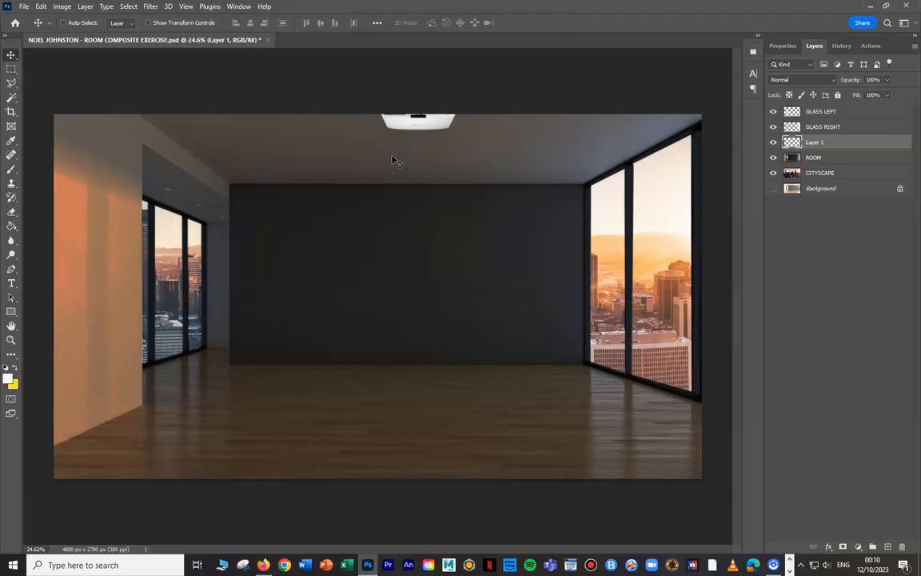
key("Left")
key("Left")
key("Left")
key("Left")
- Darken the projector with a lower Brightness/Contrast brightness and rename its layer PROJECTOR
left_click(62, 7)
mouse_move(80, 35)
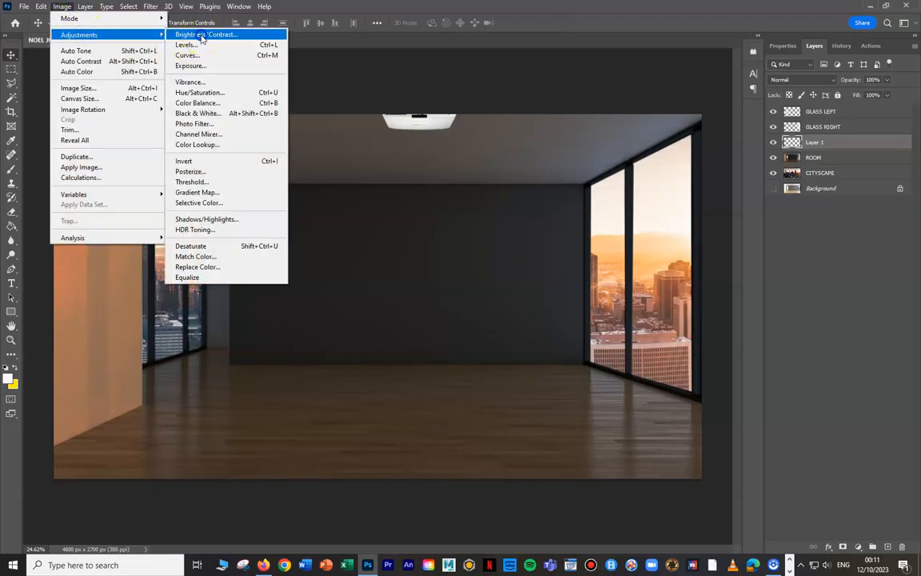
left_click(201, 36)
left_click_drag(487, 236, 445, 248)
left_click(574, 222)
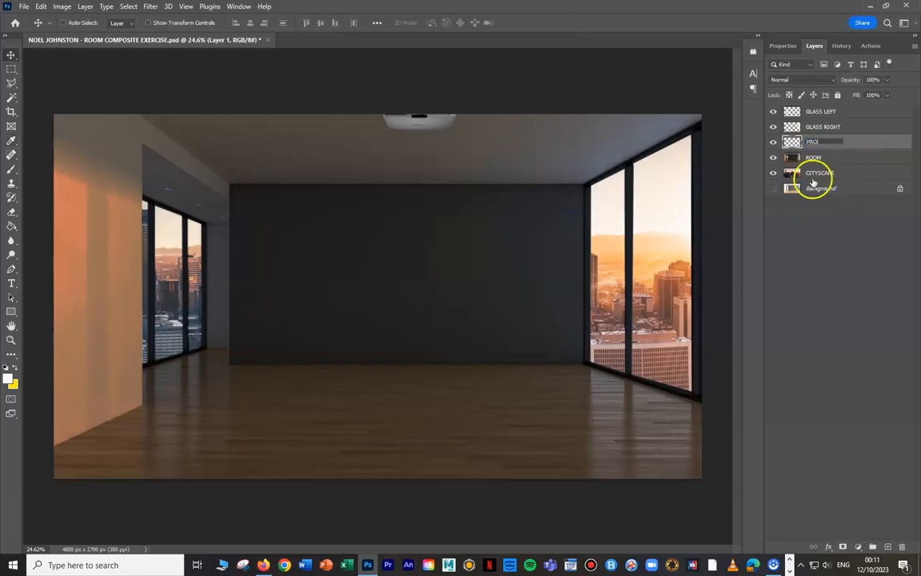
left_click(840, 272)
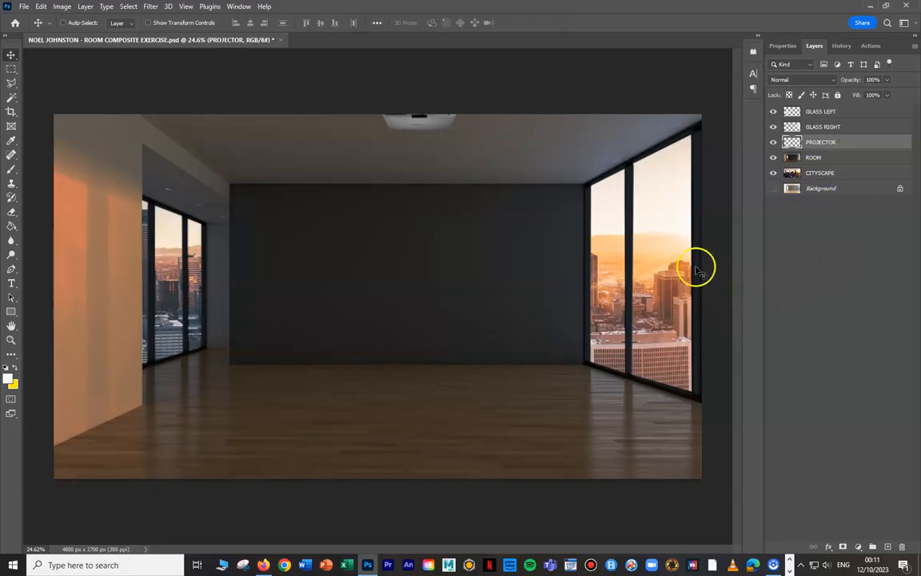
- Open AdobeStock_632519098, copy the running-man image into the room composite as a new layer, close its source file and reposition the image
left_click(24, 7)
left_click(36, 27)
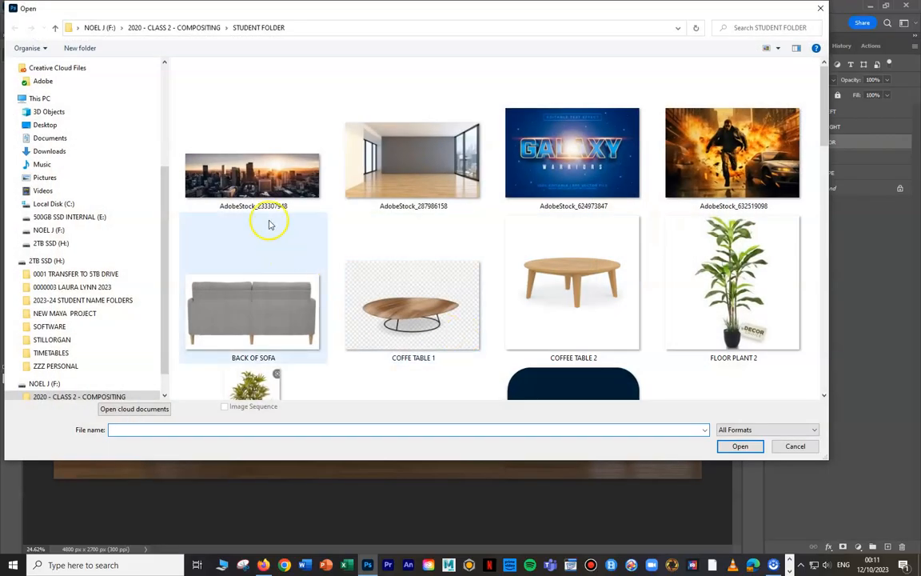
left_click(742, 138)
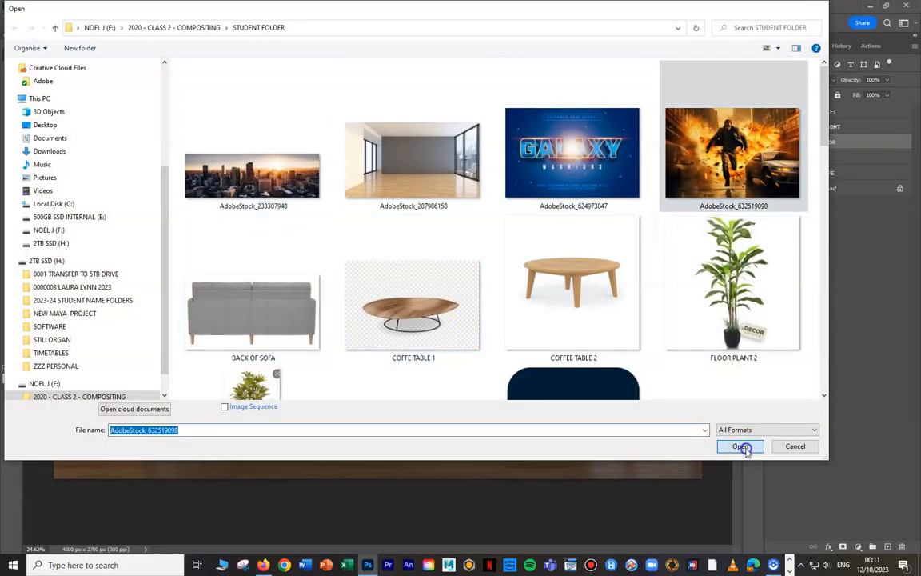
left_click(740, 445)
left_click_drag(344, 43, 461, 125)
left_click_drag(490, 289, 346, 289)
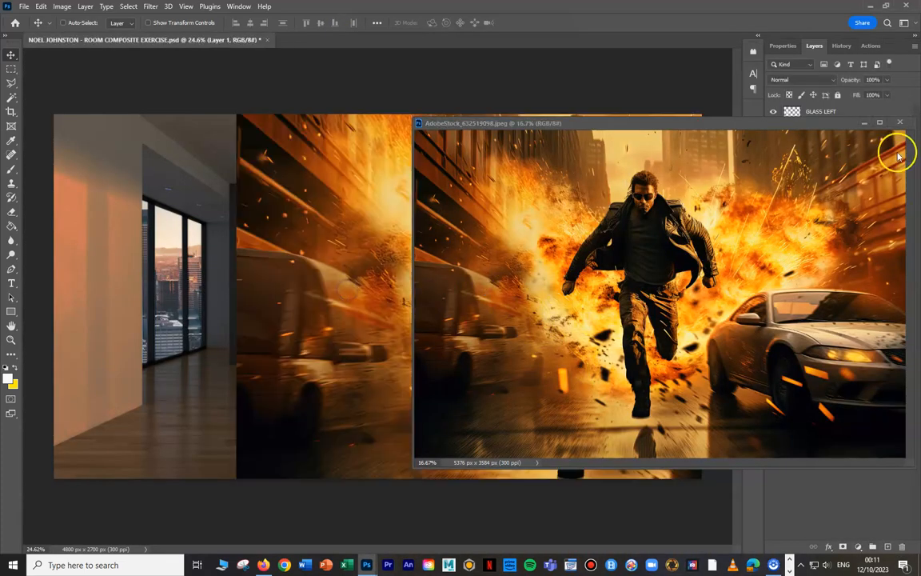
left_click(899, 122)
left_click_drag(594, 177, 459, 191)
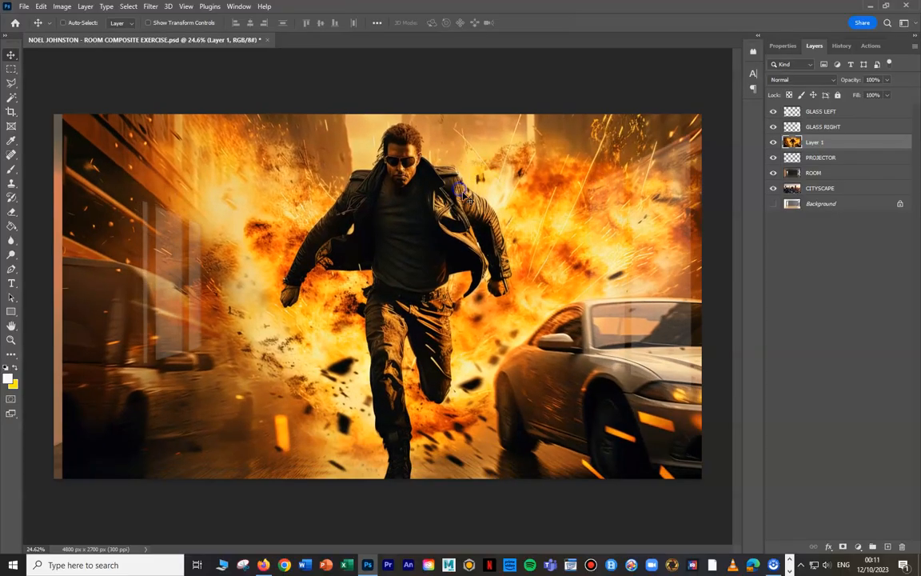
- Scale the action image to about 38% and place it over the dark back wall, then apply the transform
left_click(40, 6)
mouse_move(80, 255)
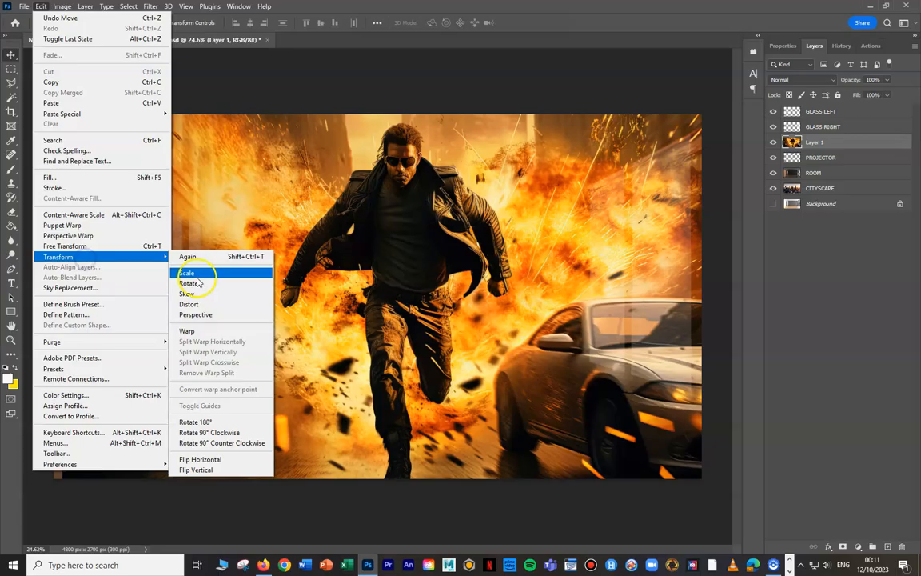
left_click(192, 274)
left_click_drag(64, 64, 409, 295)
left_click_drag(467, 349, 227, 249)
left_click_drag(547, 192, 425, 267)
left_click_drag(355, 336, 472, 262)
mouse_move(544, 193)
left_mouse_down()
mouse_move(532, 205)
mouse_move(556, 195)
left_mouse_up()
left_click_drag(448, 220, 436, 216)
left_click(12, 56)
left_click(10, 56)
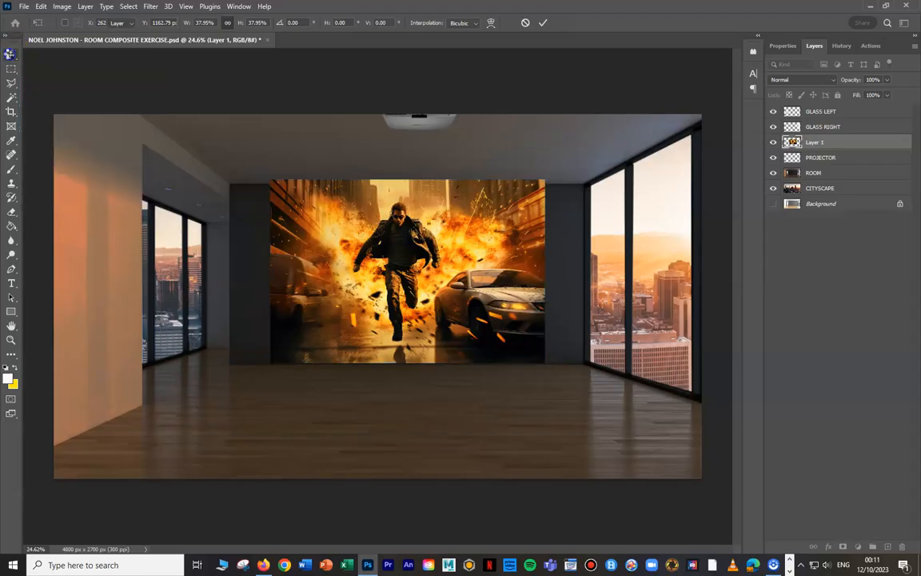
- Select a strip across the action image's upper edge with the Rectangular Marquee, delete it and clear the selection
left_click(10, 72)
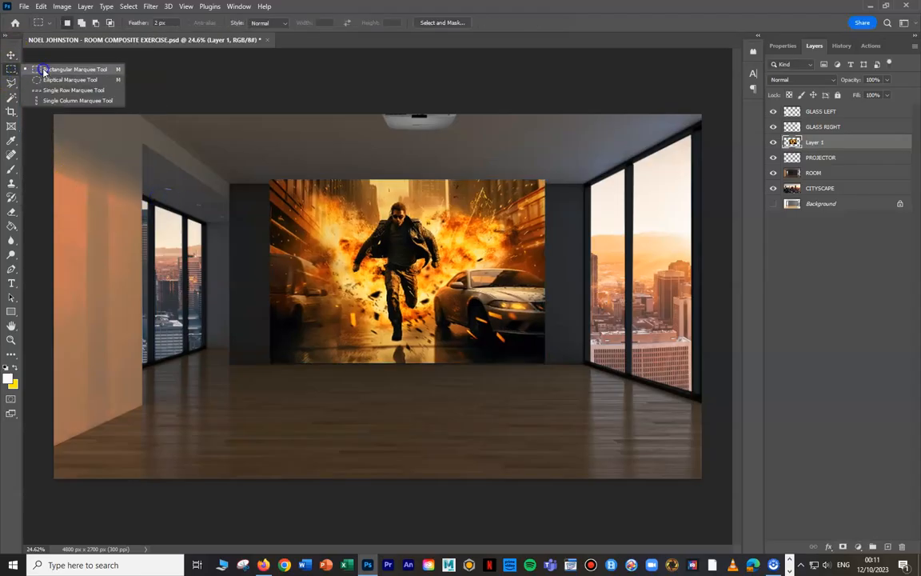
left_click(40, 61)
left_click_drag(247, 160, 603, 200)
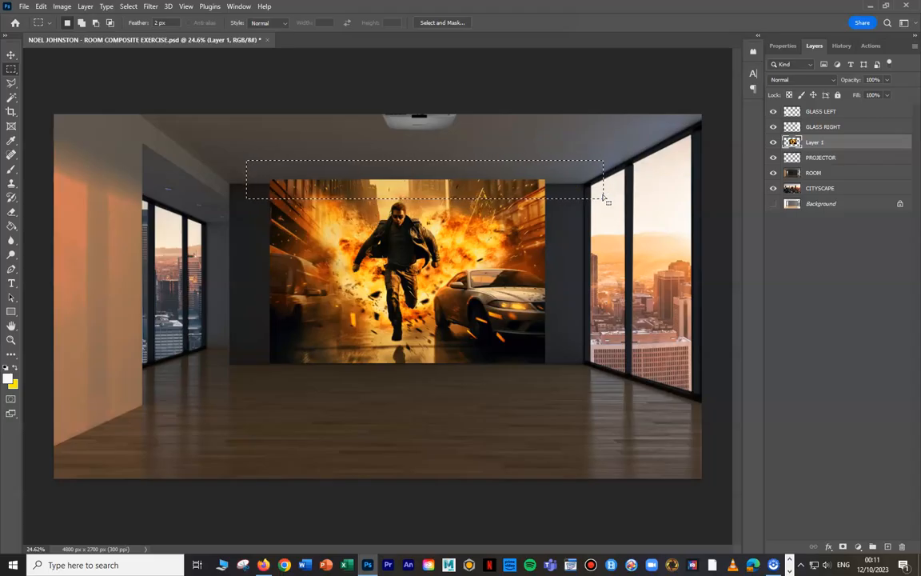
key("Delete")
key("ctrl+d")
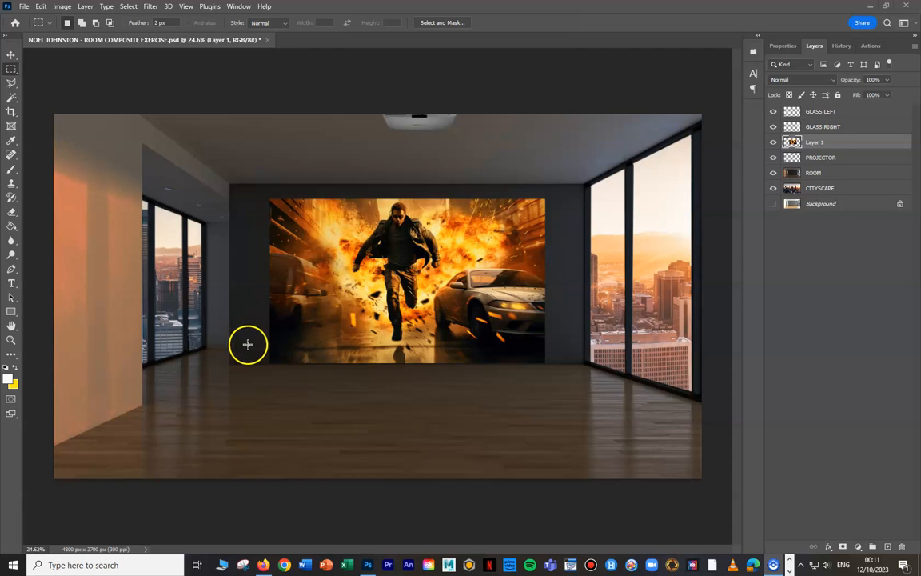
- Select a strip across the action image's lower edge with the Rectangular Marquee, delete it and deselect
key("ctrl+shift+d")
left_click_drag(561, 345, 229, 388)
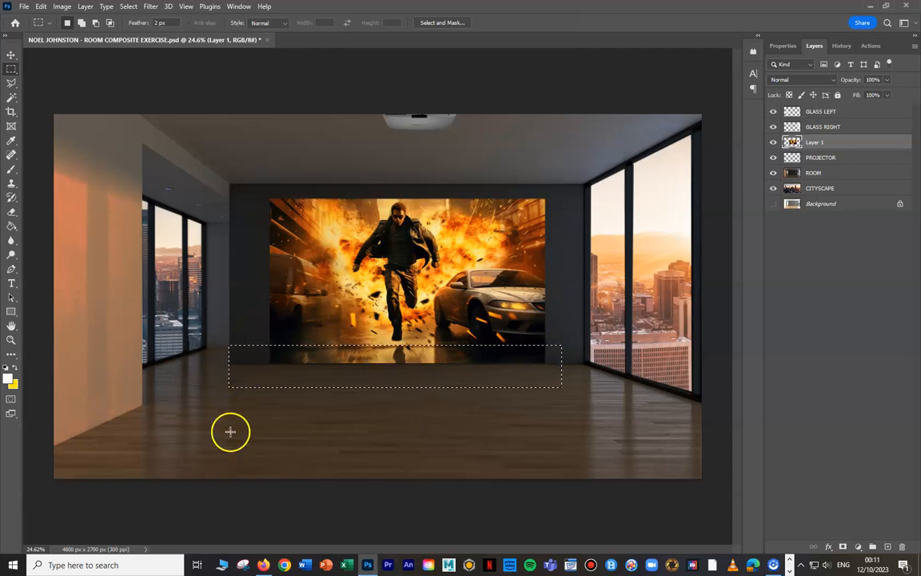
key("Delete")
left_click(128, 6)
left_click(139, 29)
- Move the cropped action image straight down by about 24 px to centre it vertically on the back wall
left_click(12, 54)
right_click(416, 273)
left_click(433, 277)
mouse_move(426, 279)
left_mouse_down()
mouse_move(417, 286)
mouse_move(426, 281)
left_mouse_up()
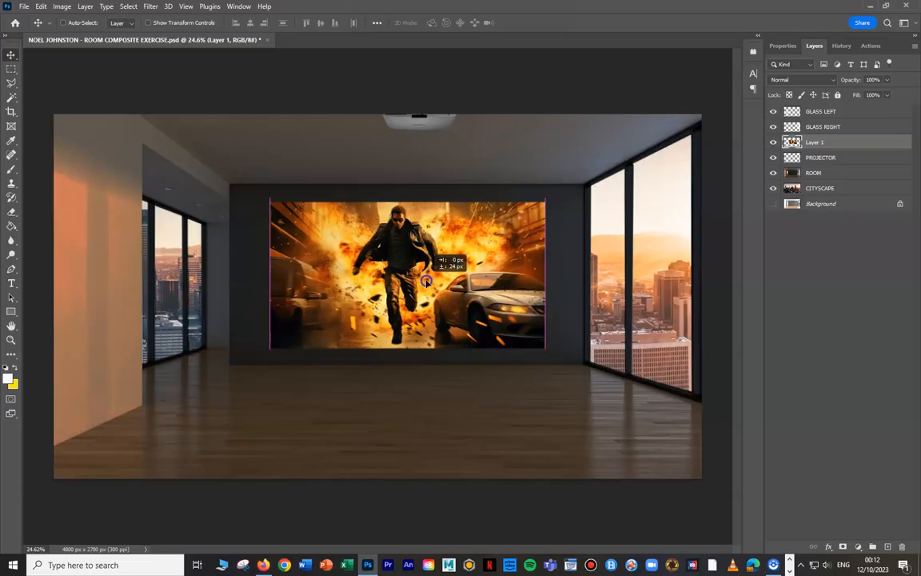
left_click_drag(426, 280, 426, 281)
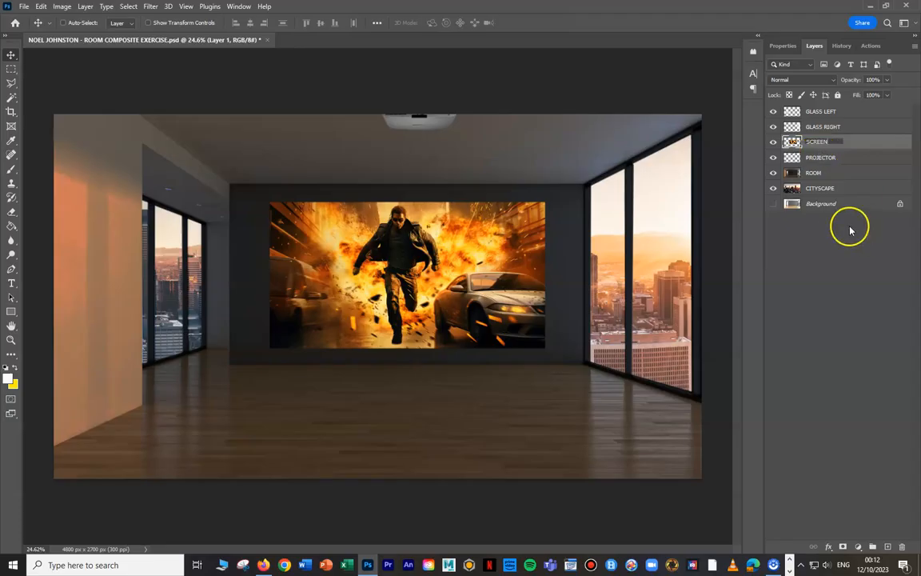
- Rename the action image layer SCREEN and place it directly below the PROJECTOR layer
left_click(839, 203)
left_click_drag(819, 142, 818, 166)
left_click(821, 144)
left_click(820, 160)
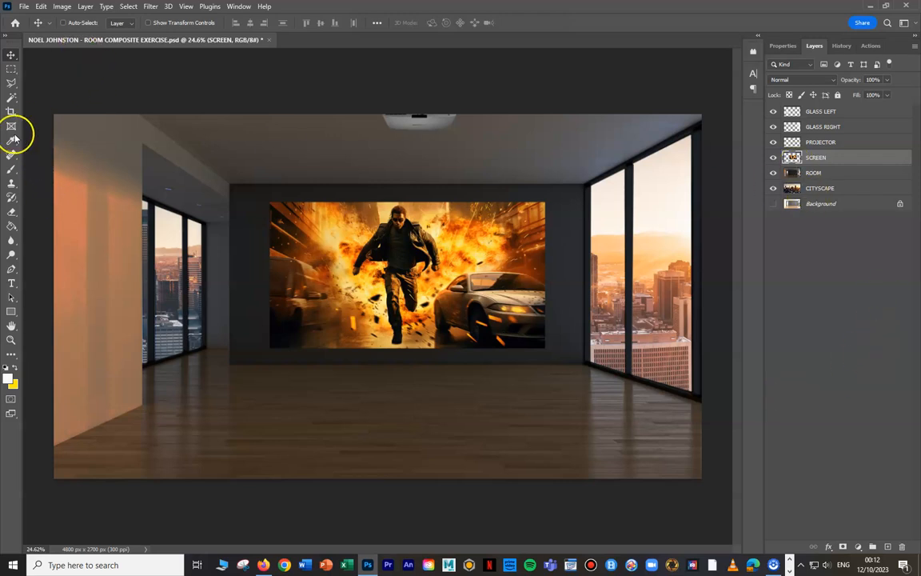
- With the Polygonal Lasso at a 20 px feather, outline a light beam from the projector lens around the screen image
left_click_drag(11, 84, 36, 85)
left_click(172, 20)
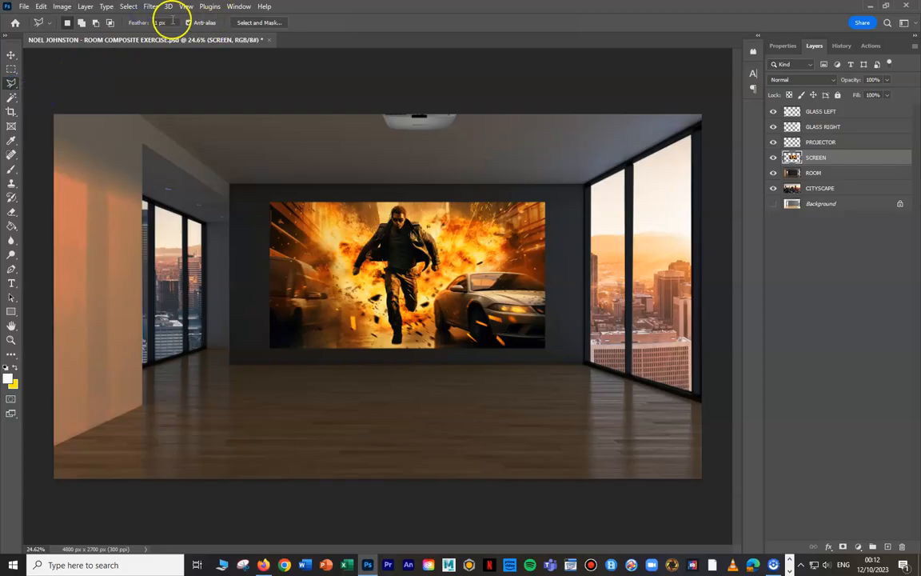
type("20")
left_click(424, 120)
left_click(563, 197)
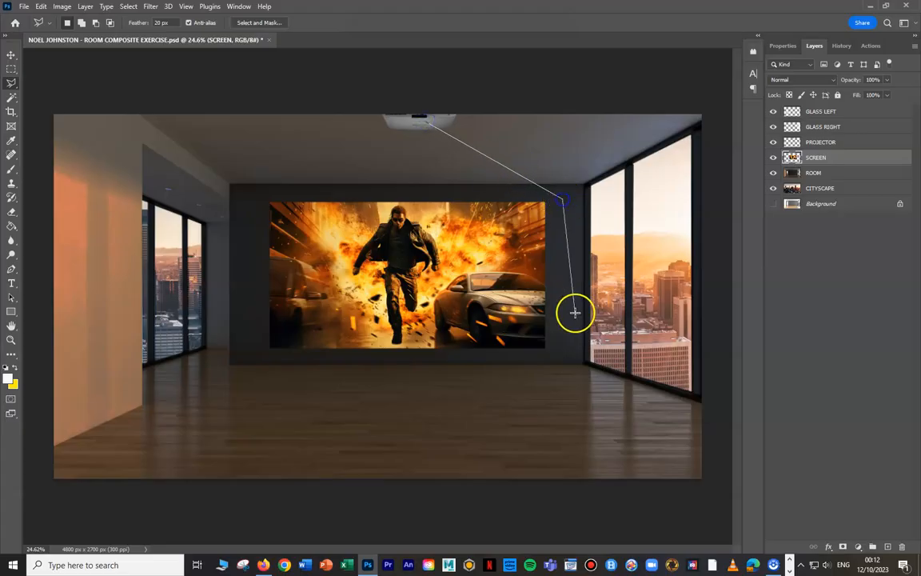
left_click(565, 364)
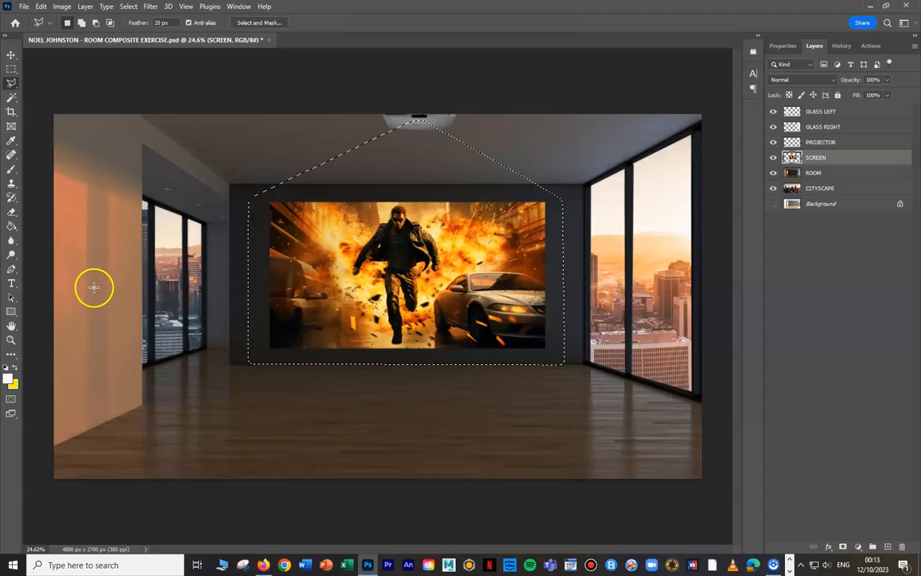
- Try filling the beam selection with white on the SCREEN layer, and undo the fill
left_click(11, 226)
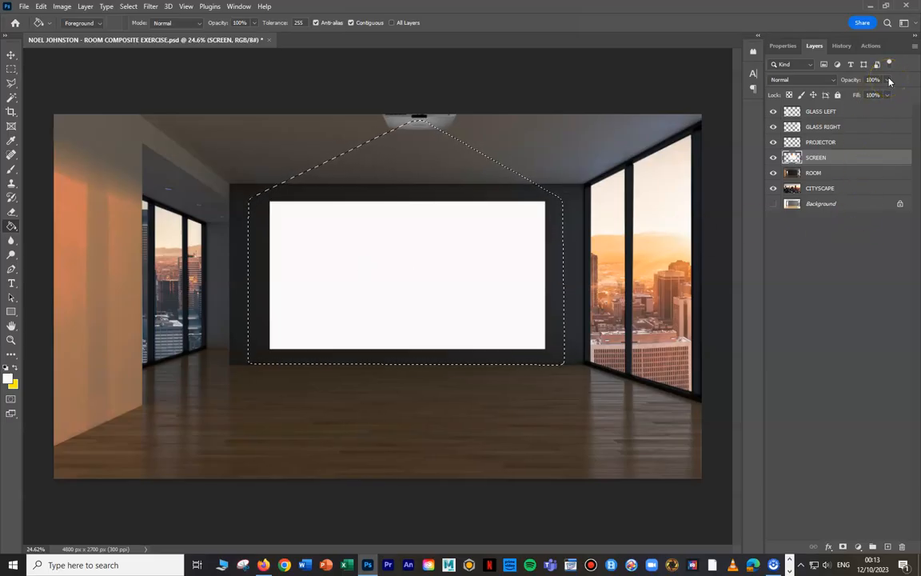
key("ctrl+z")
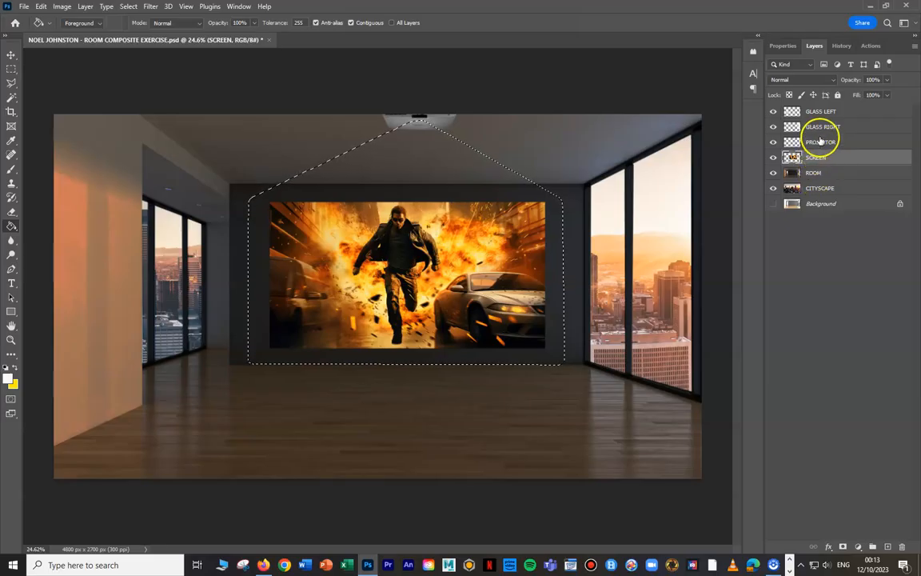
- Create a new layer named PROJECTOR LIGHT directly above the SCREEN layer
left_click(88, 7)
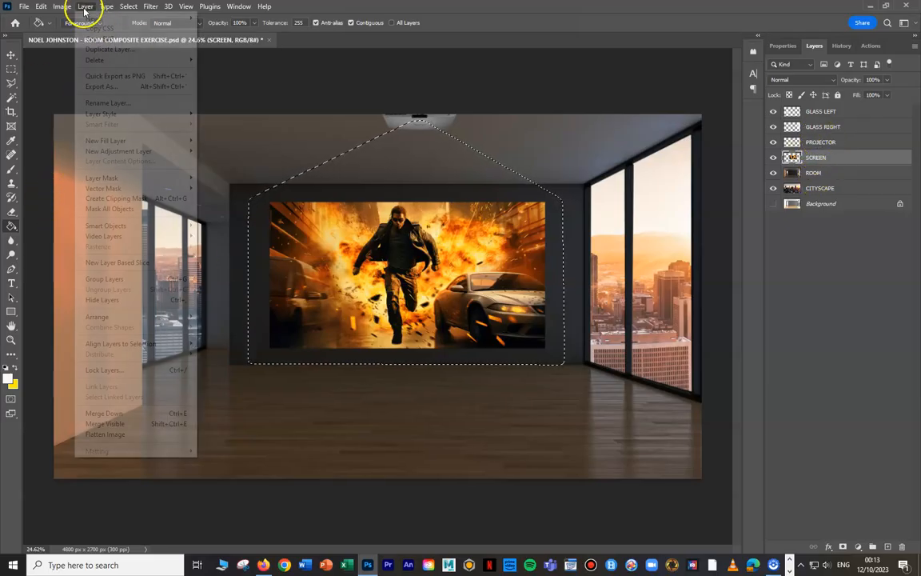
mouse_move(99, 18)
left_click(212, 18)
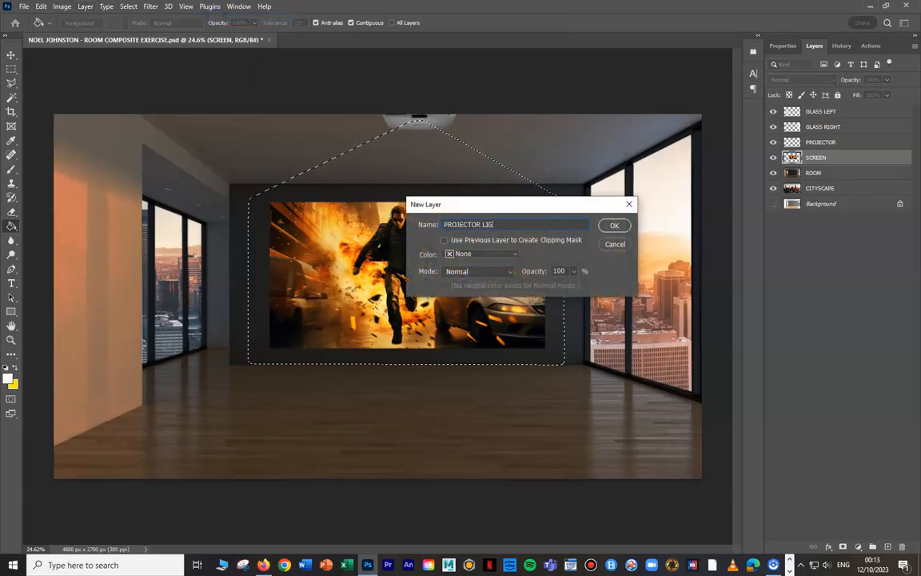
left_click(614, 225)
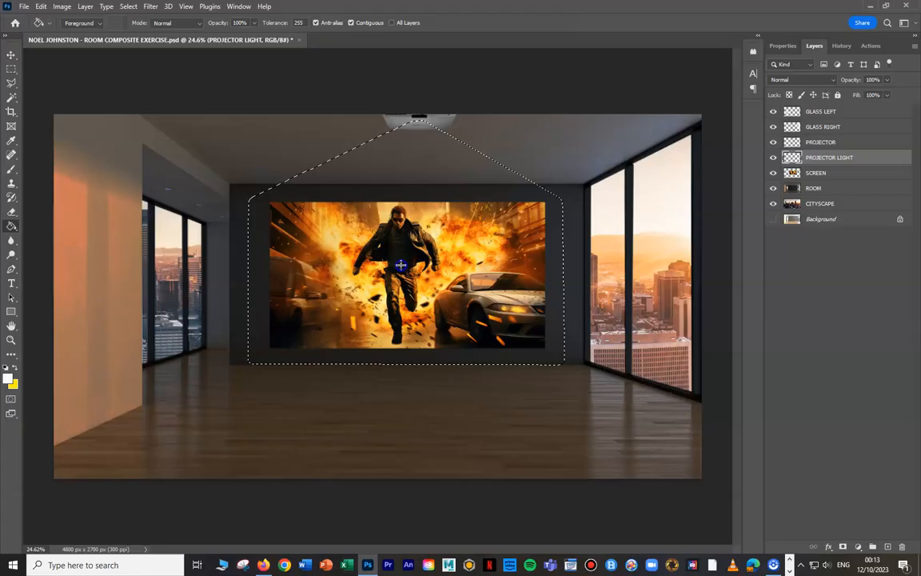
- Try a white beam fill on PROJECTOR LIGHT at 7% opacity, then restore 100% opacity and undo the fill
left_click(887, 79)
left_click_drag(888, 94, 839, 112)
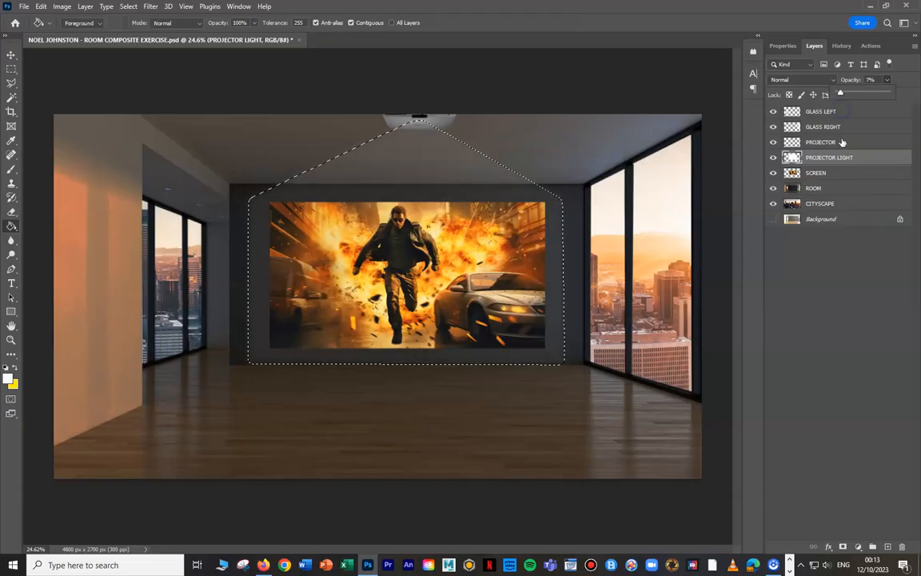
left_click_drag(841, 93, 887, 94)
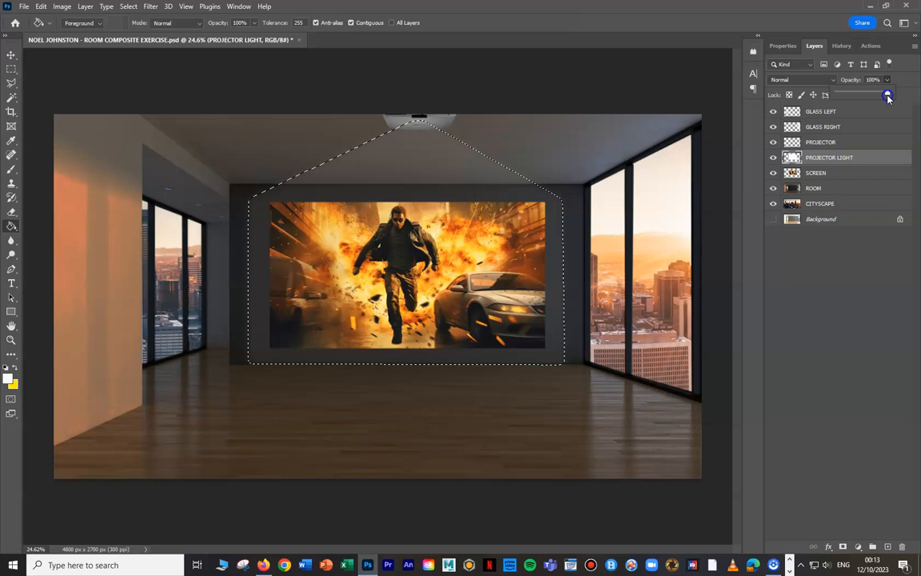
left_click(731, 270)
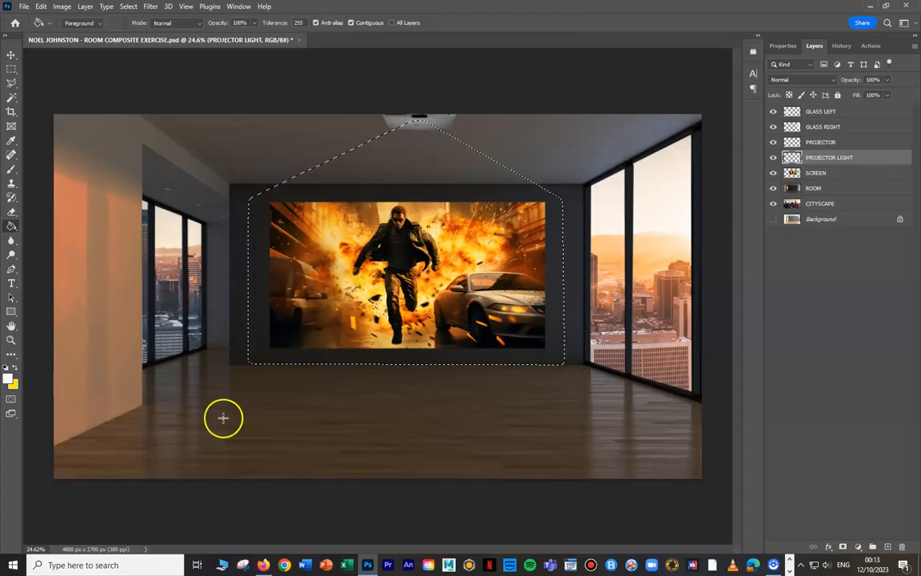
- Switch from the Paint Bucket to the Gradient tool and open its custom gradient for editing
right_click(14, 227)
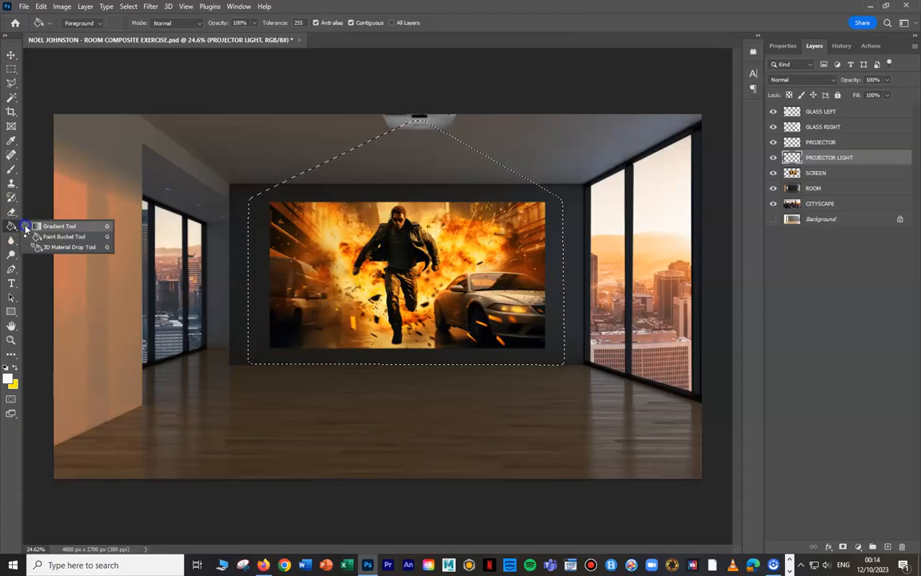
left_click(61, 226)
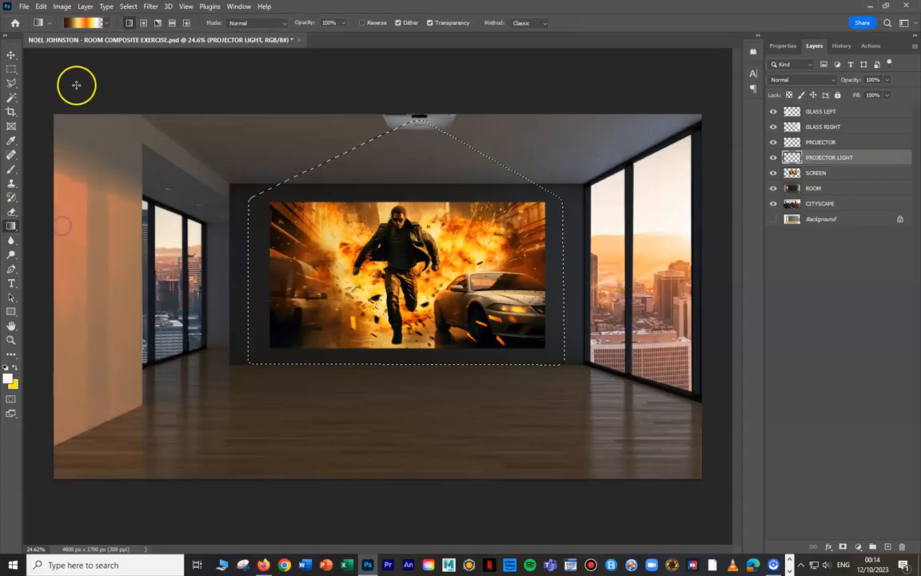
left_click(89, 24)
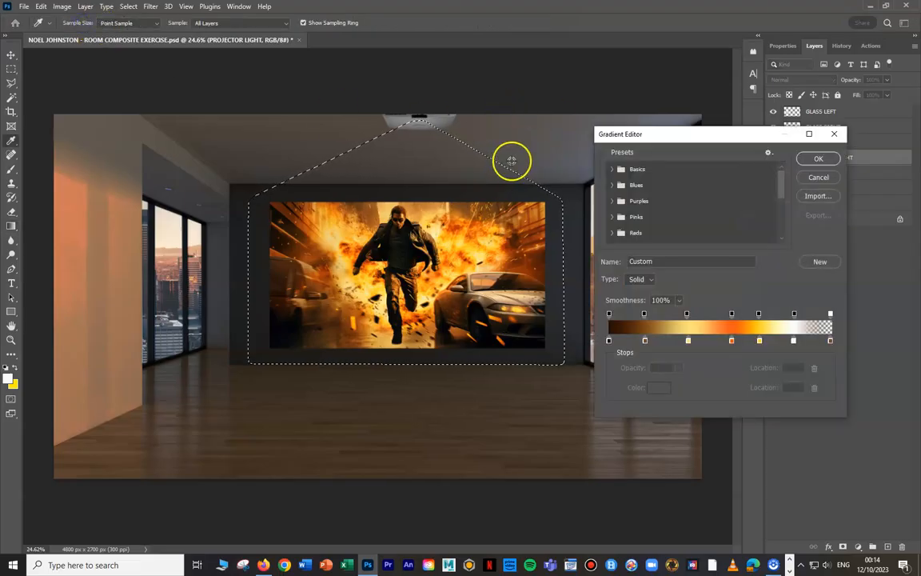
left_click_drag(729, 134, 792, 90)
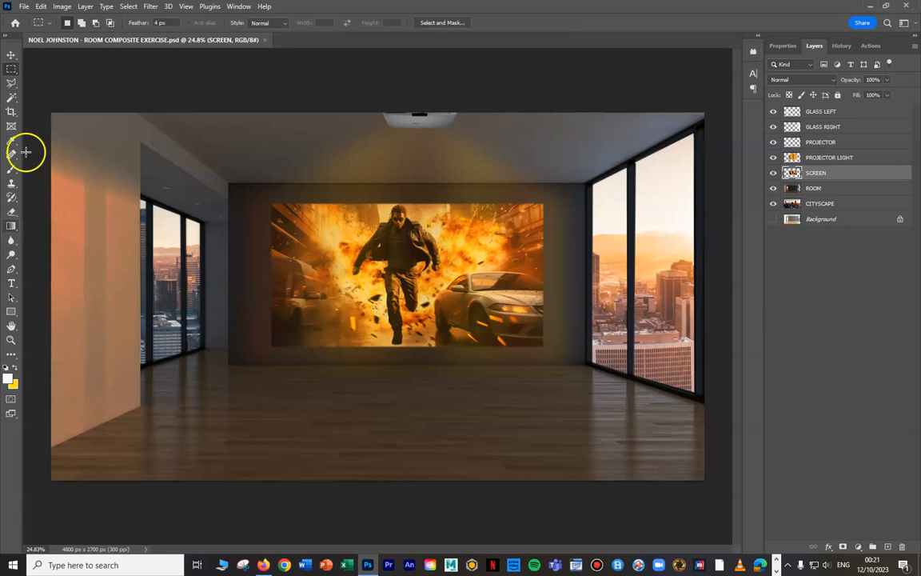
- Remove the colour stops from the custom gradient, leaving a single yellow stop at its start, and accept the gradient
left_click(11, 226)
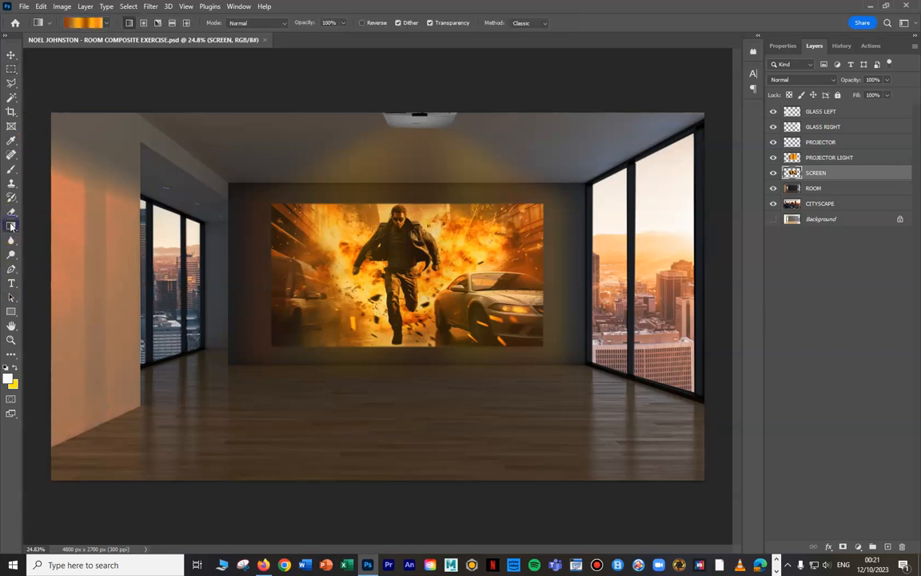
left_click(89, 24)
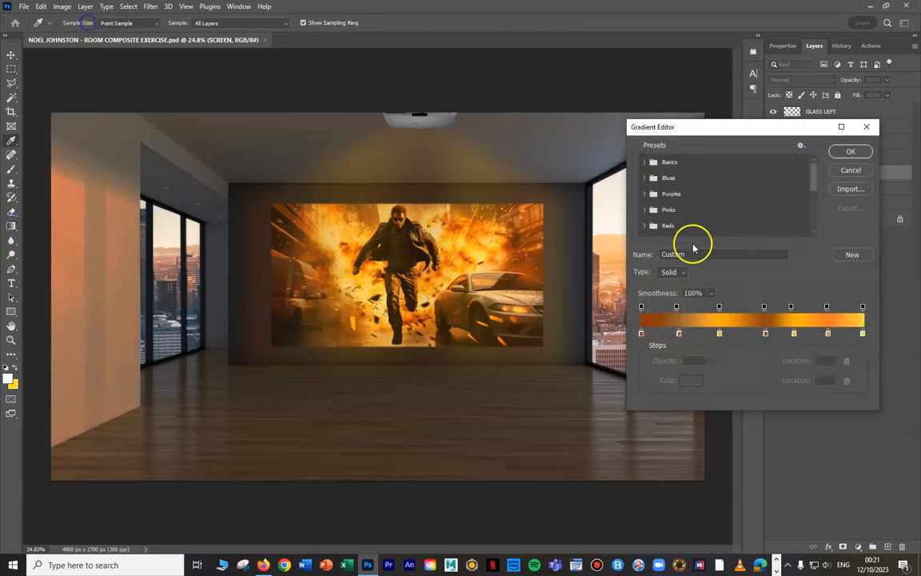
left_click(679, 334)
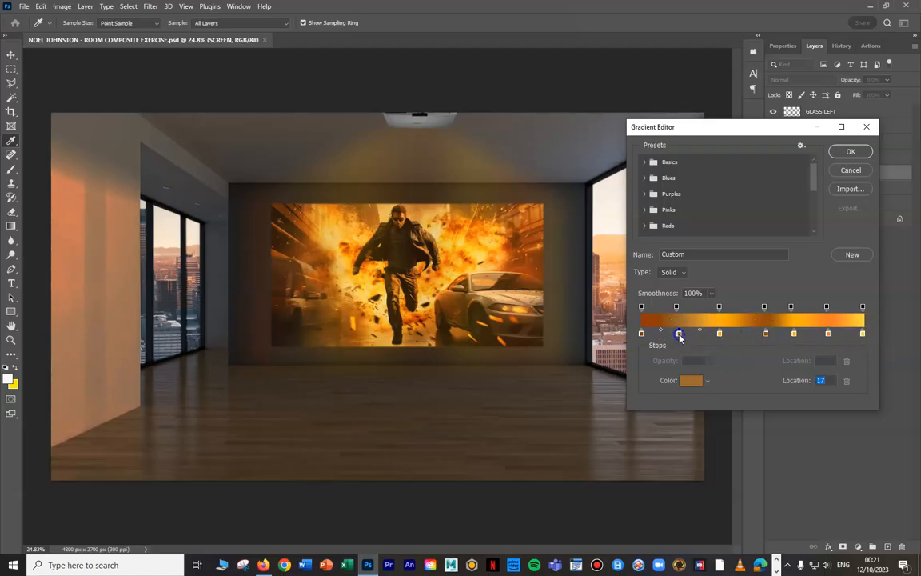
left_click_drag(679, 334, 768, 339)
left_click(766, 335)
key("Delete")
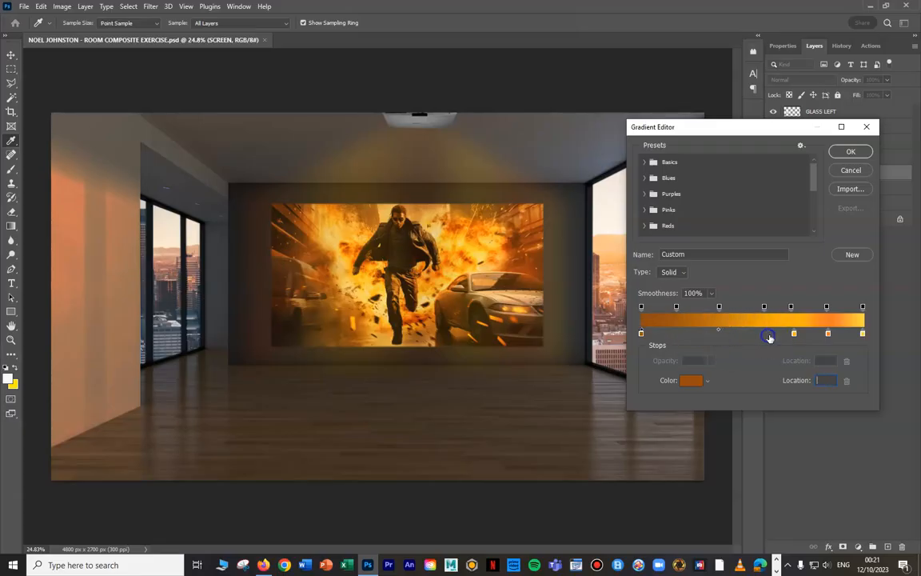
left_click(794, 333)
key("Delete")
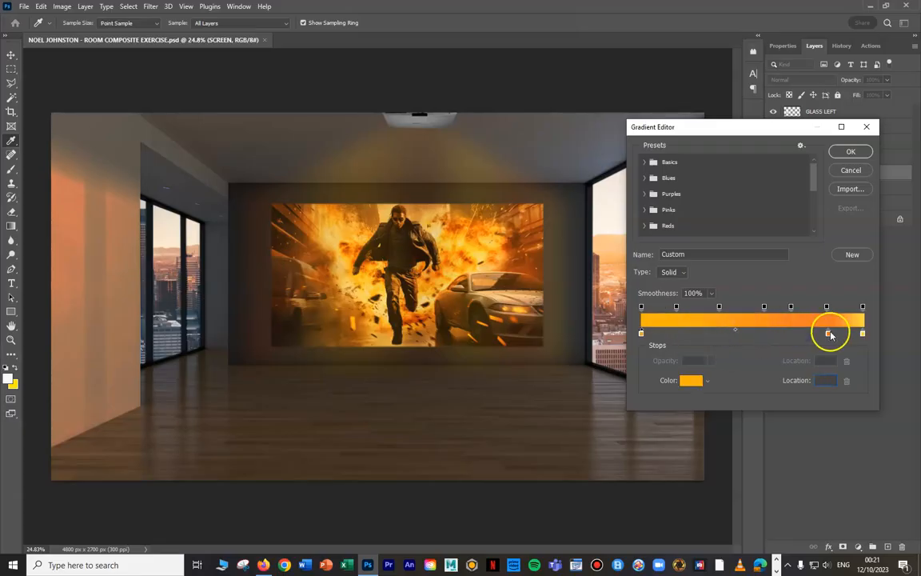
key("Delete")
left_click_drag(862, 334, 641, 331)
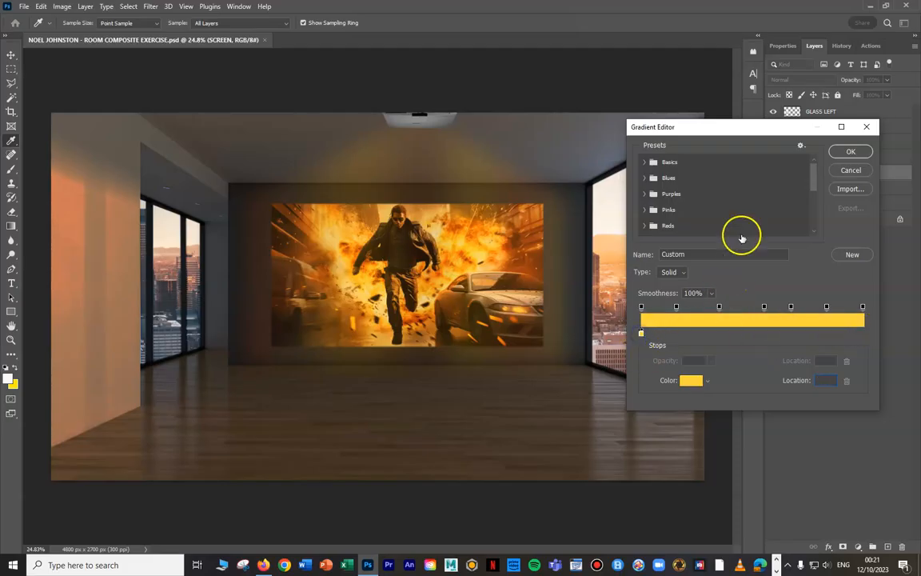
left_click_drag(797, 124, 691, 315)
left_click(751, 341)
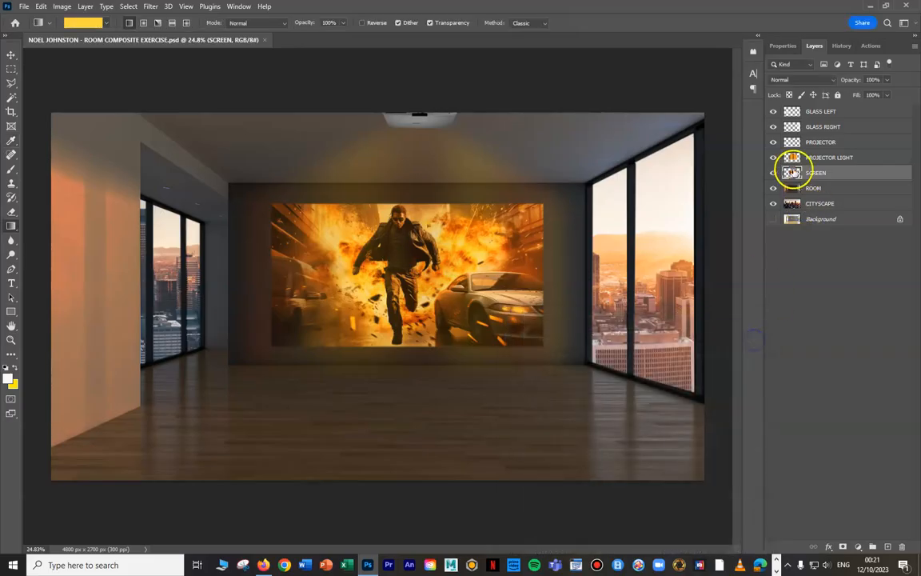
- Delete the filled PROJECTOR LIGHT layer and create a new empty layer named PROJECTOR LIGHT directly above SCREEN
left_click(825, 159)
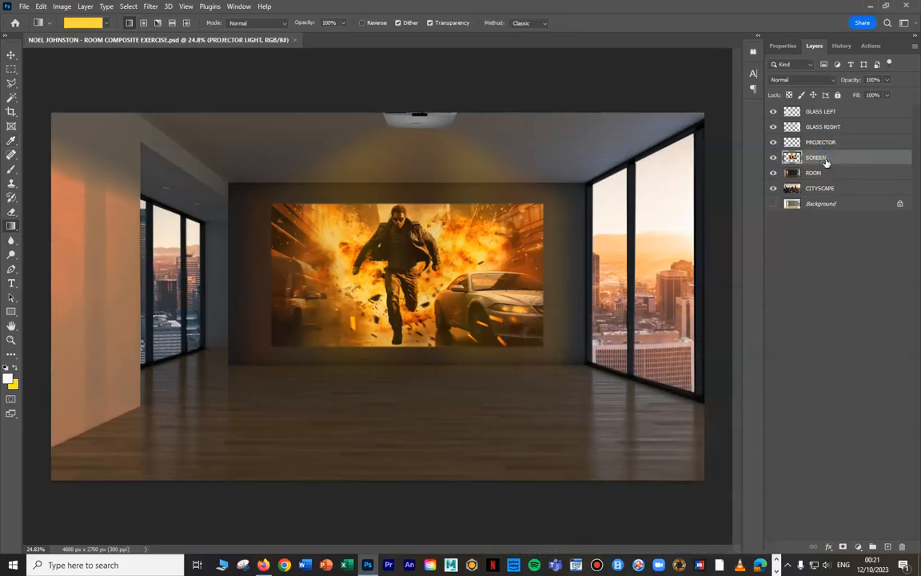
key("Delete")
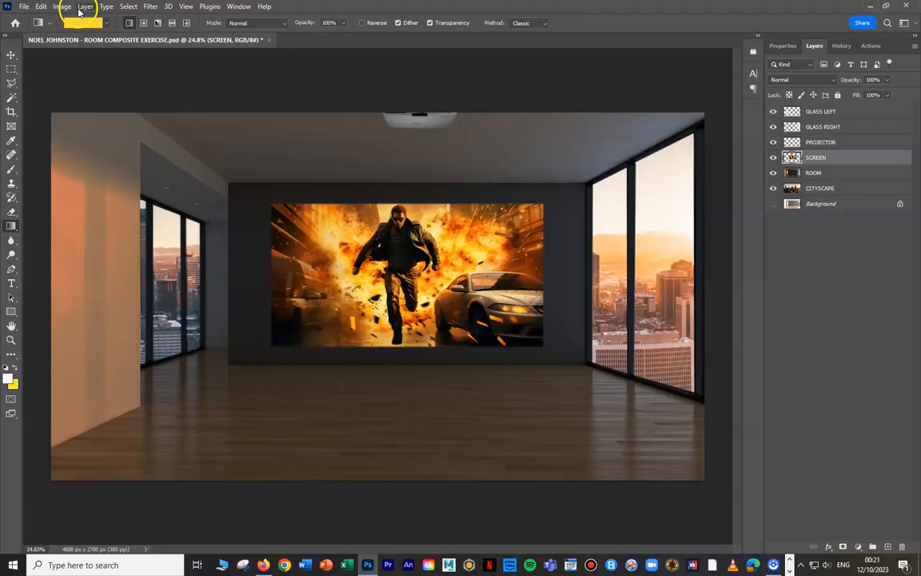
left_click(84, 6)
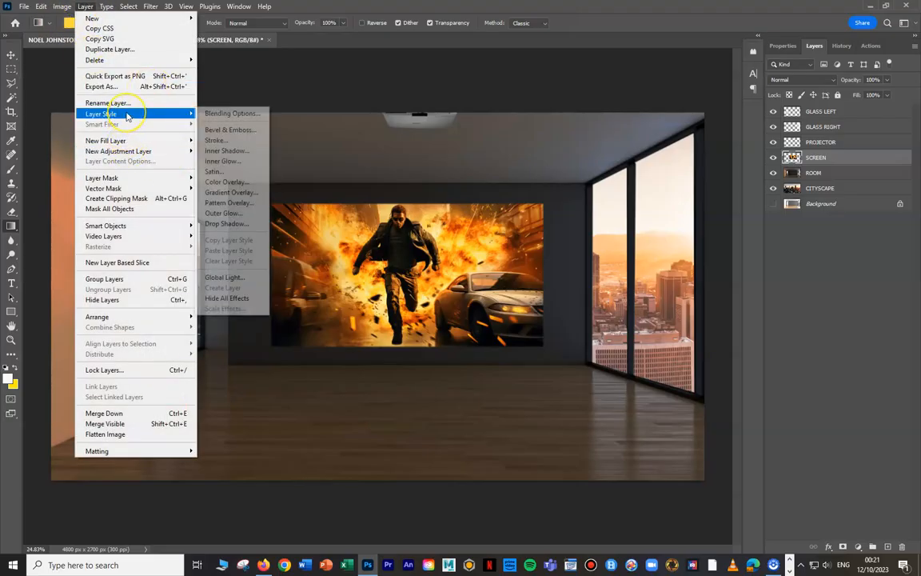
mouse_move(96, 18)
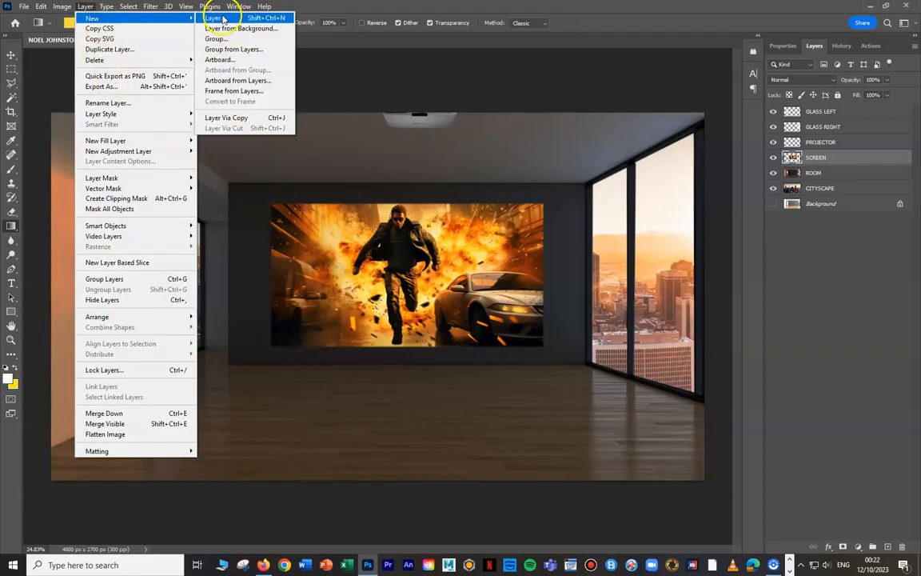
left_click(223, 17)
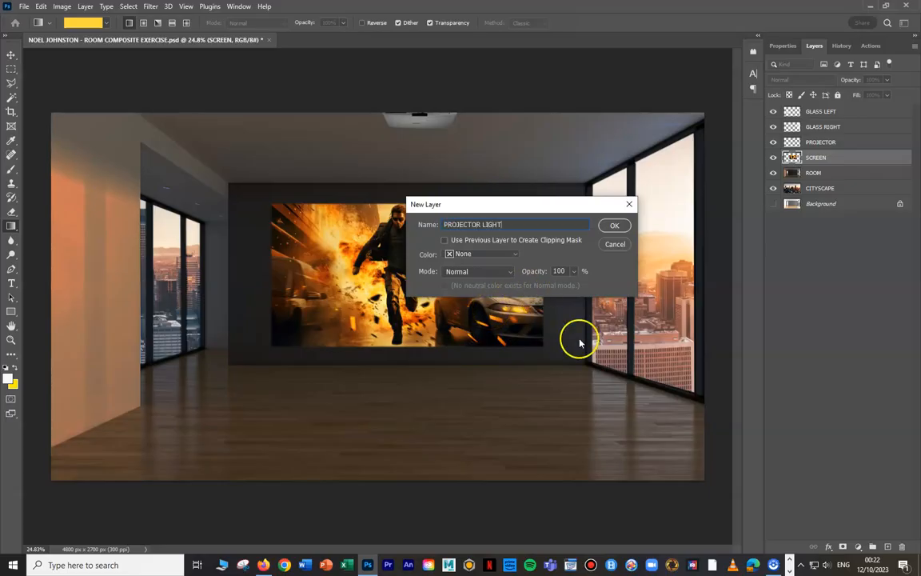
left_click(614, 227)
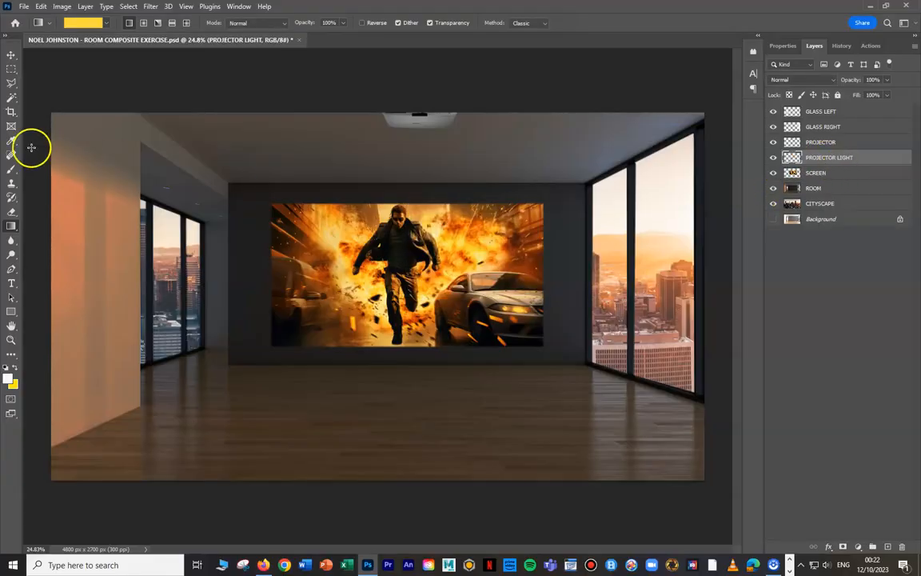
- With the Polygonal Lasso at a 20 px feather, outline the light beam from the projector lens around the projected image
left_click(11, 82)
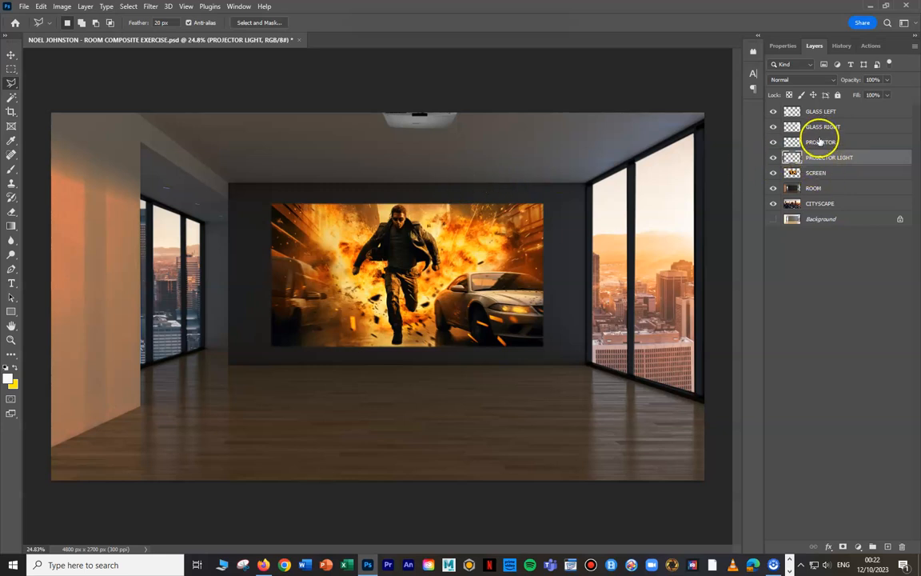
left_click(427, 121)
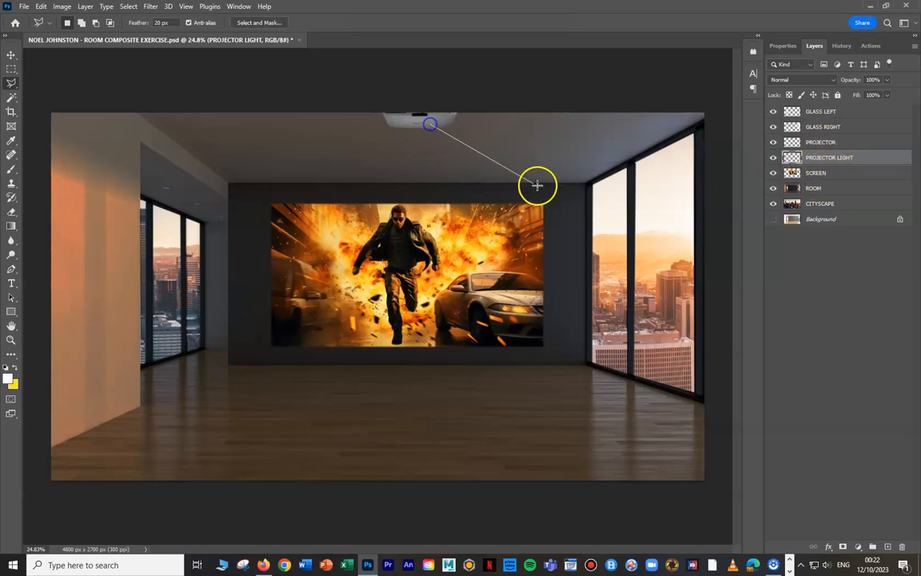
left_click(558, 197)
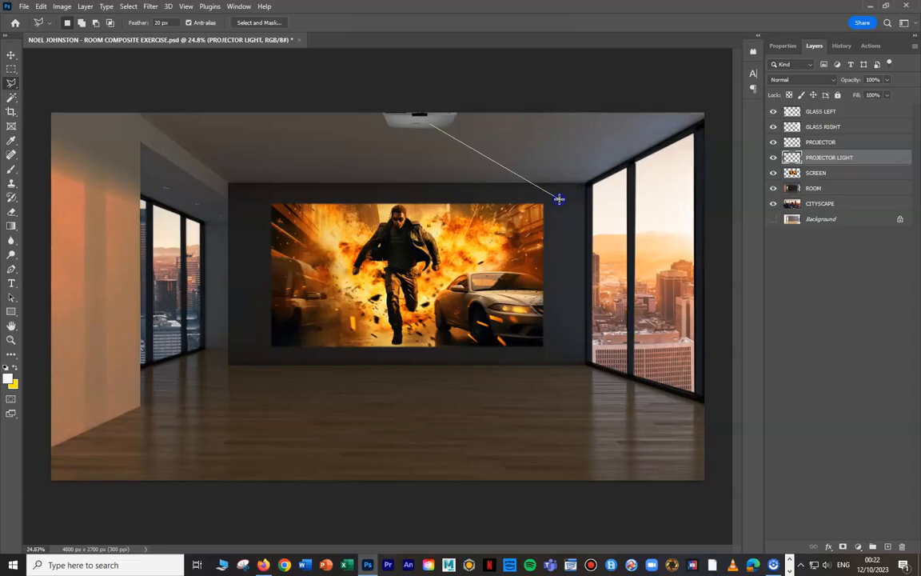
left_click(558, 364)
left_click(256, 363)
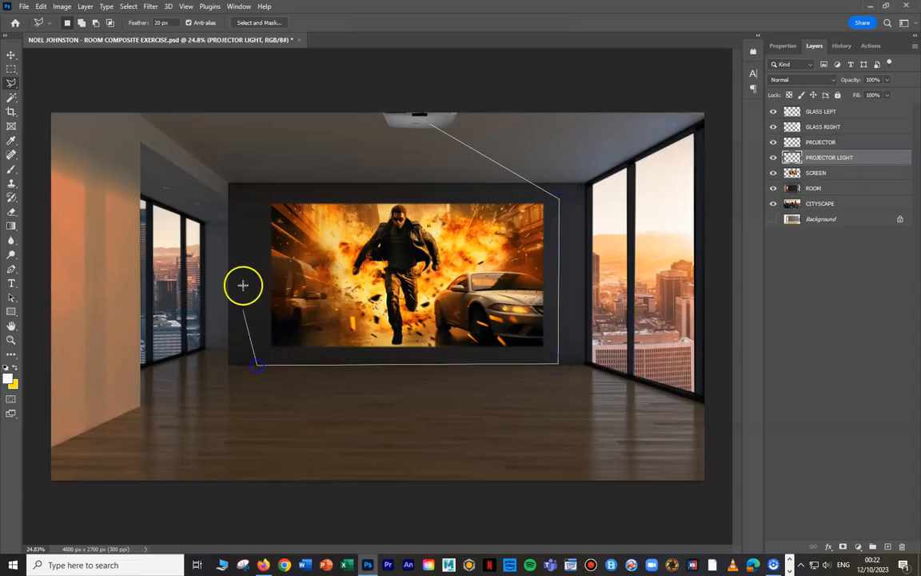
left_click(260, 186)
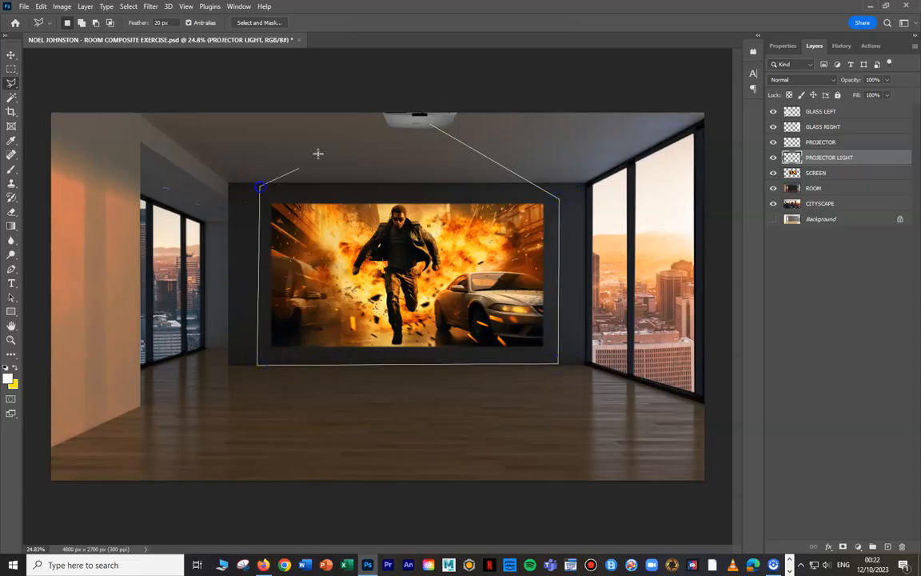
left_click(433, 122)
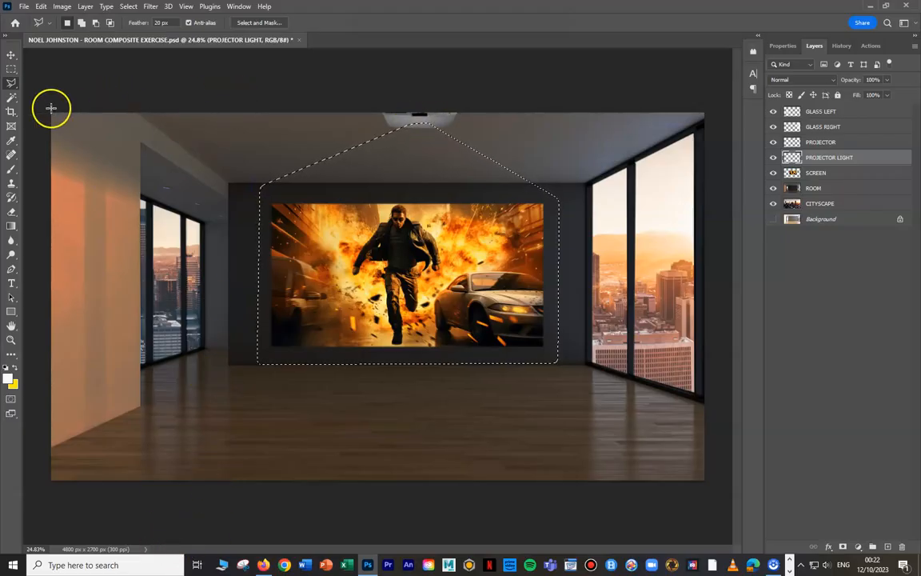
- Reopen the Gradient tool's custom gradient and add six white colour stops, one beneath each opacity stop after the first
left_click(12, 225)
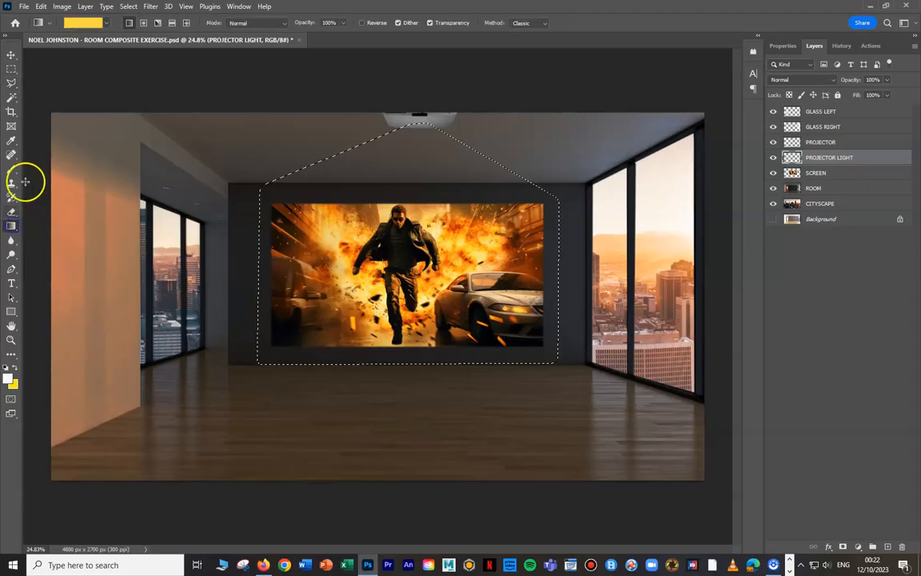
left_click(86, 23)
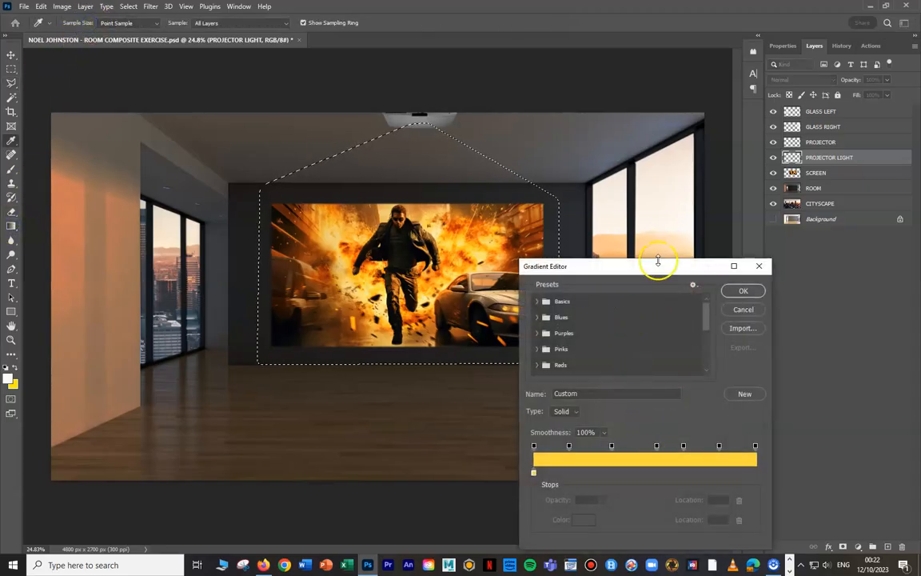
left_click_drag(658, 267, 765, 192)
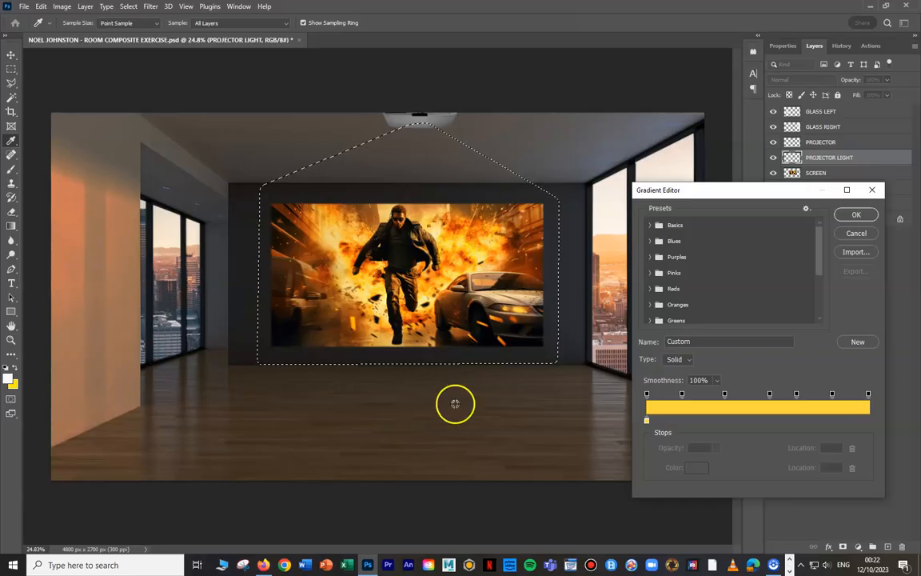
left_click(681, 420)
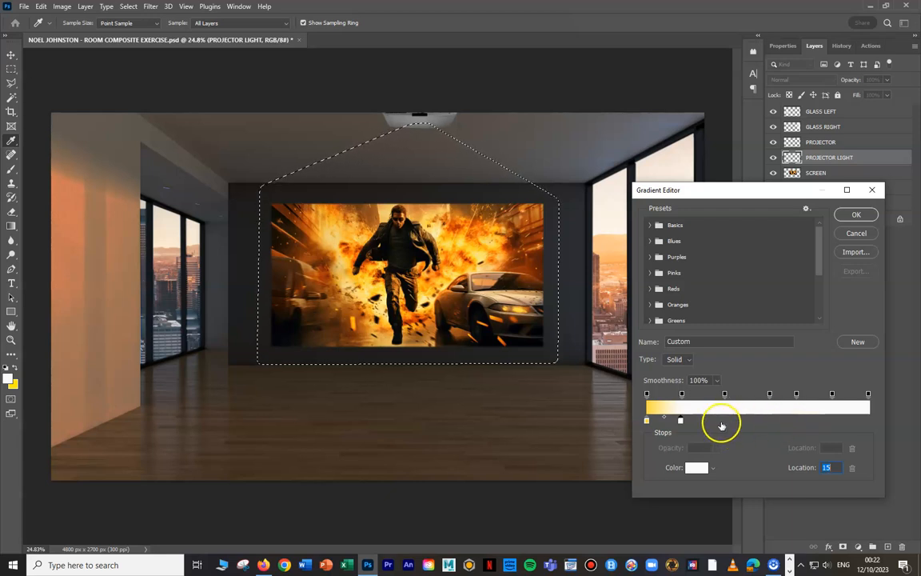
left_click(724, 421)
left_click(796, 420)
left_click(831, 421)
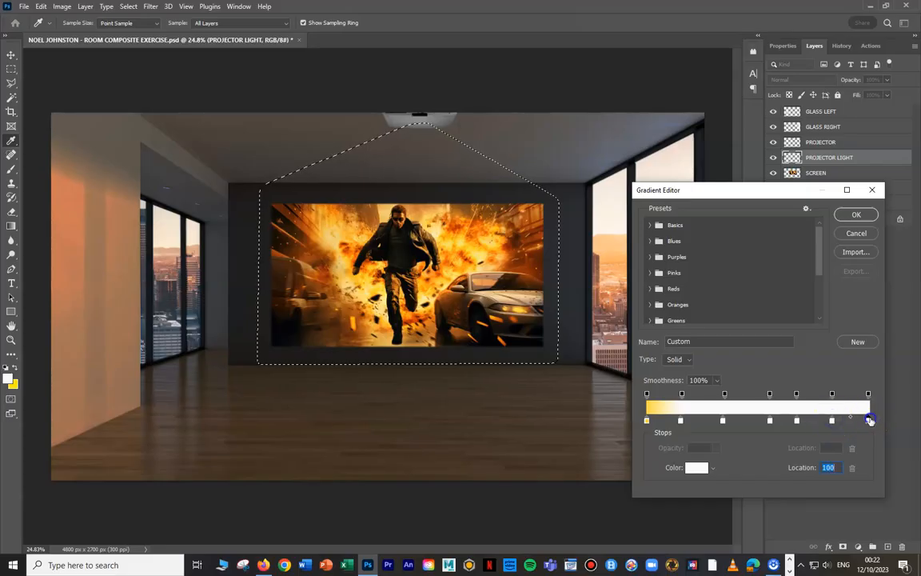
- Recolour the gradient's first stop with the dark orange #93380c sampled from the movie image's left edge
left_click(646, 421)
left_click(694, 468)
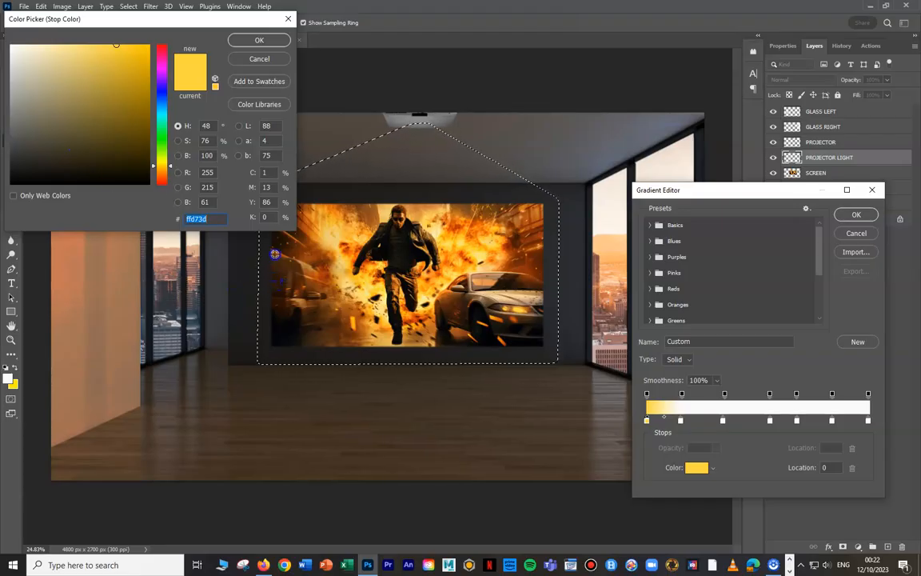
left_click(275, 254)
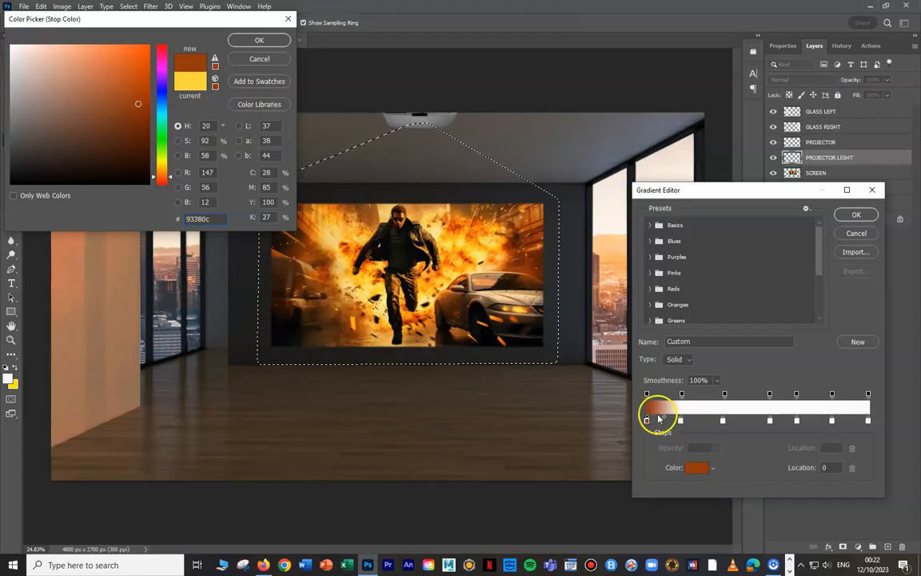
left_click(254, 40)
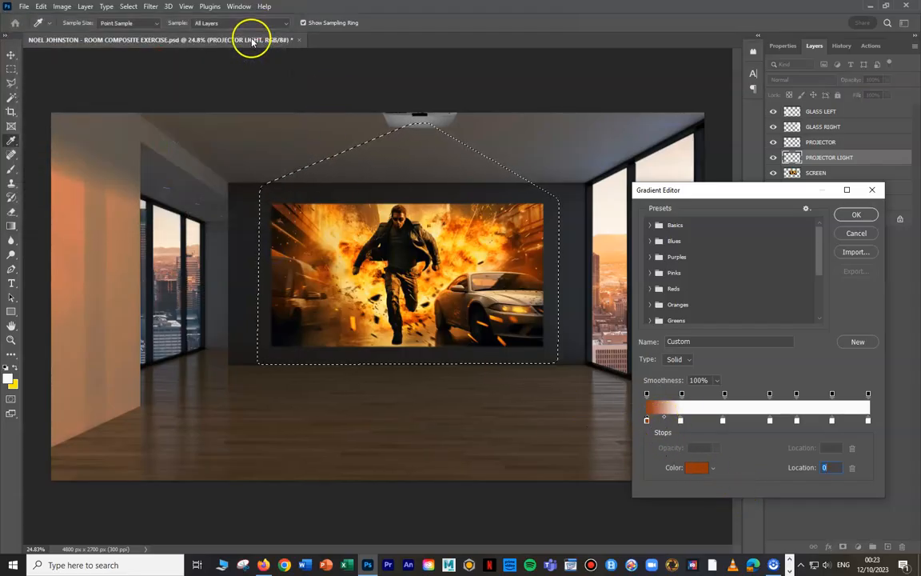
- Recolour the gradient stop at location 15% with a light brown sampled from the lower-left part of the movie image
left_click(680, 421)
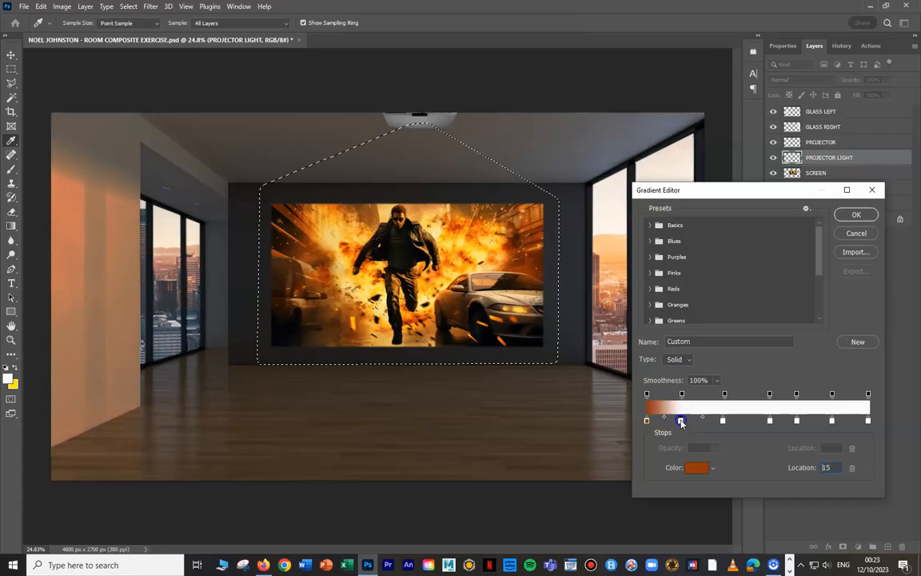
left_click(696, 468)
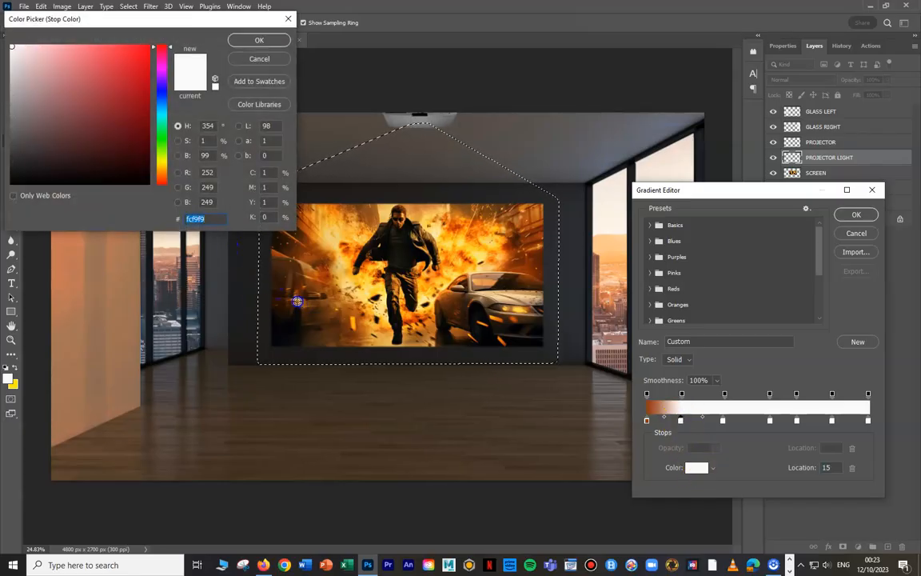
left_click(296, 300)
left_click(254, 40)
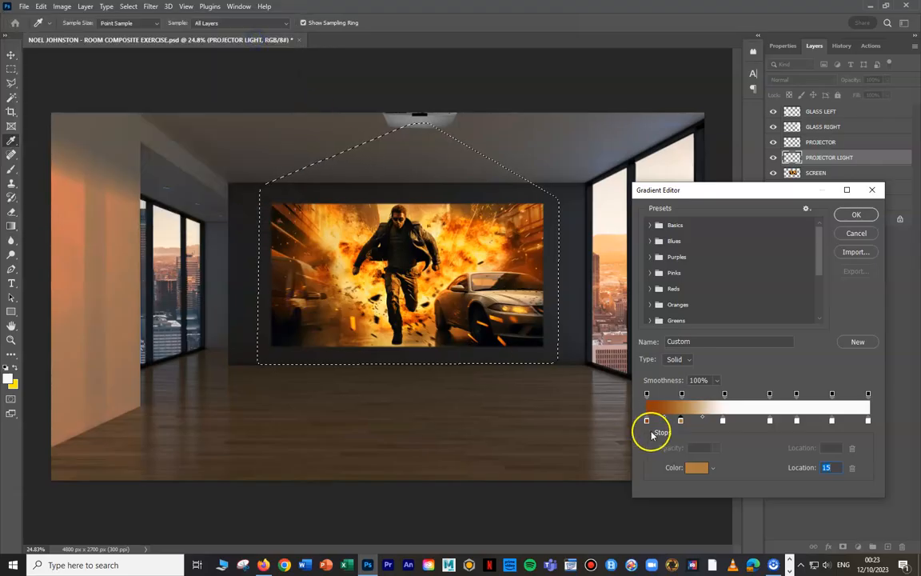
- Recolour the gradient stop at location 34% with a bright yellow-orange sampled from the glowing ground beside the running man
left_click(722, 420)
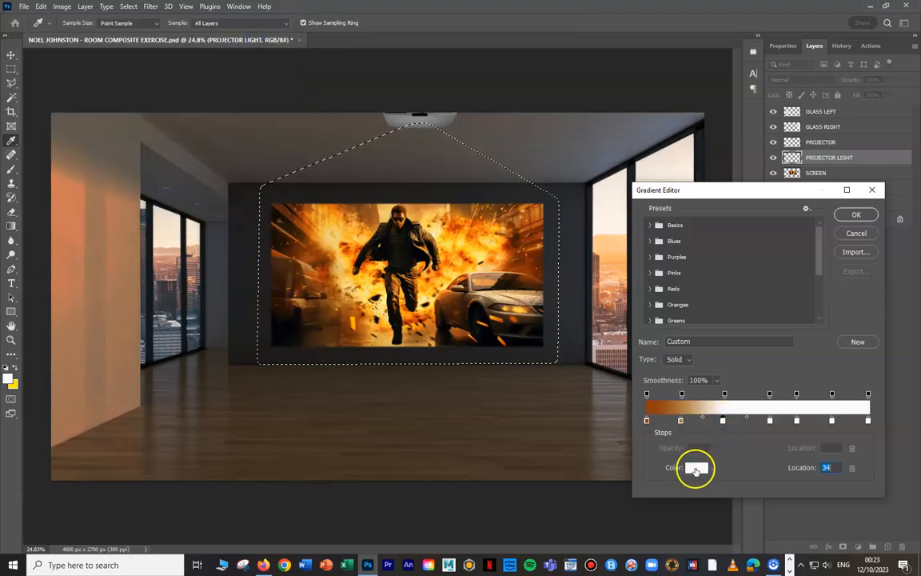
left_click(697, 468)
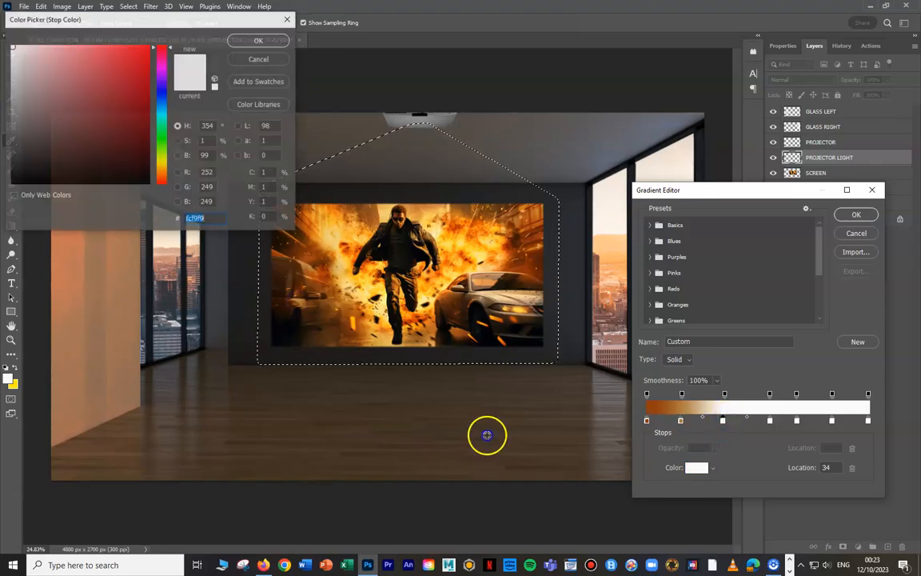
left_click(353, 321)
left_click(259, 39)
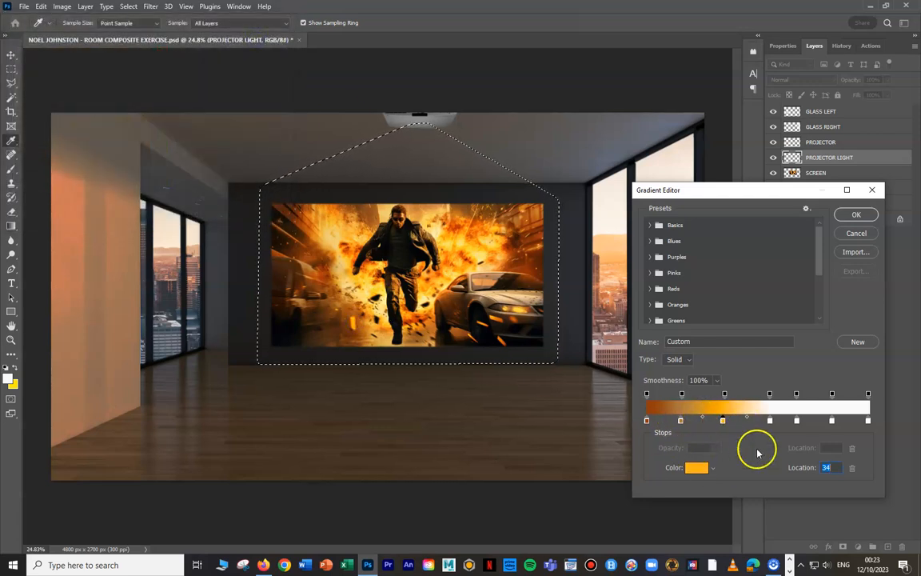
- Recolour the gradient stop at location 56% with black sampled from the running man's lower leg in the movie image
left_click(770, 421)
left_click(771, 422)
left_click(696, 467)
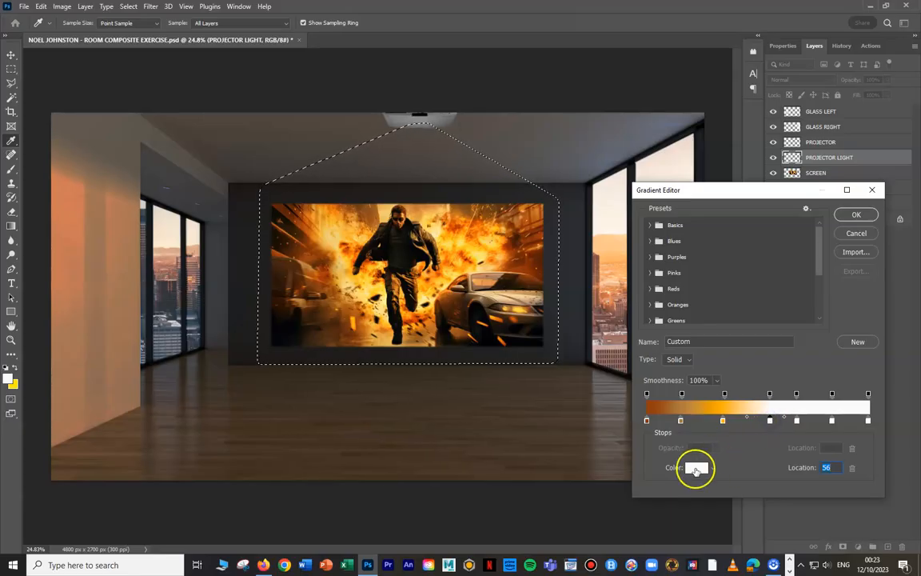
left_click(392, 322)
left_click(263, 38)
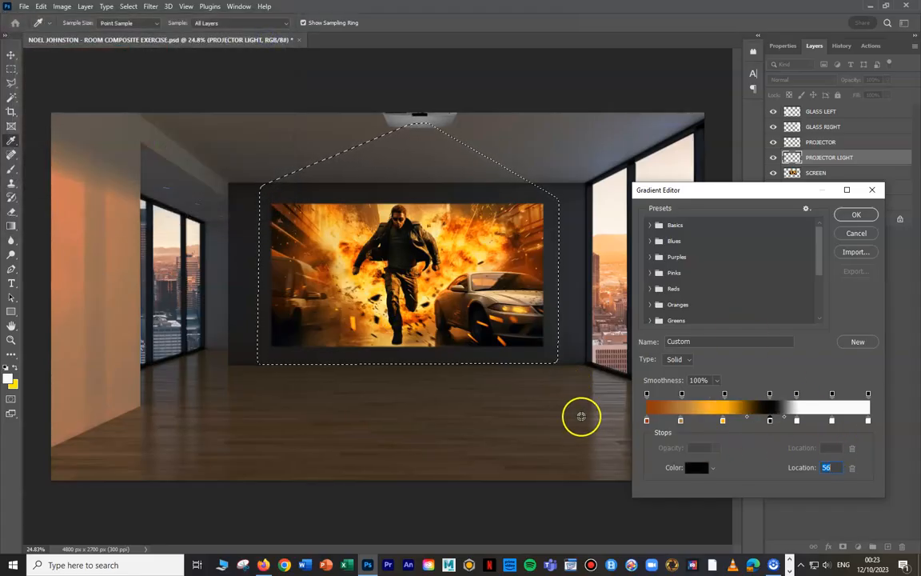
- Recolour the gradient stop at location 68% with an orange-red sampled between the running man and the car
left_click(796, 420)
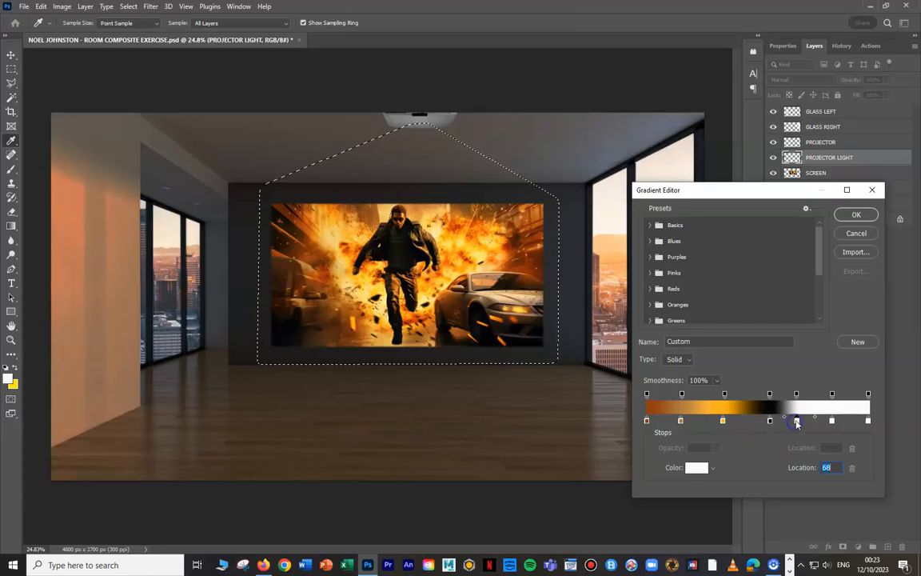
left_click(697, 466)
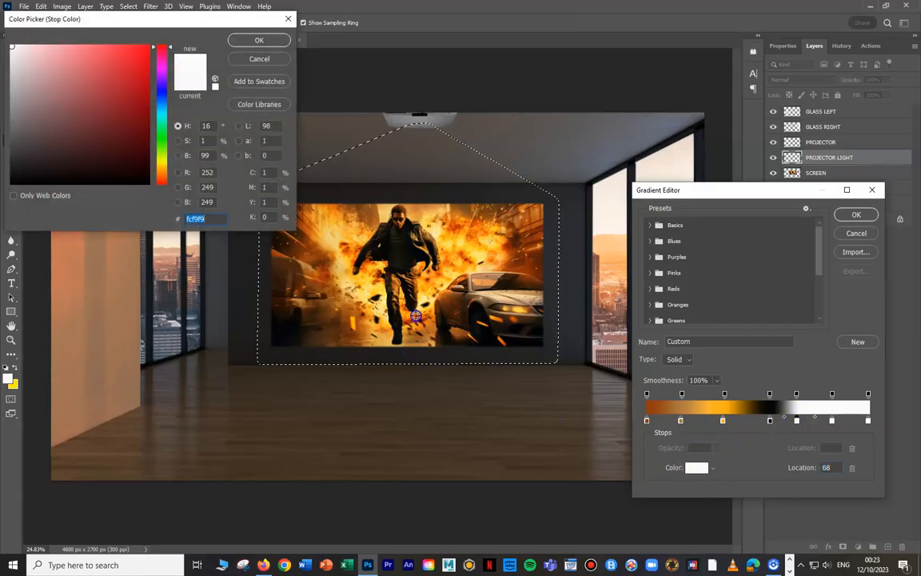
left_click(415, 316)
left_click(259, 39)
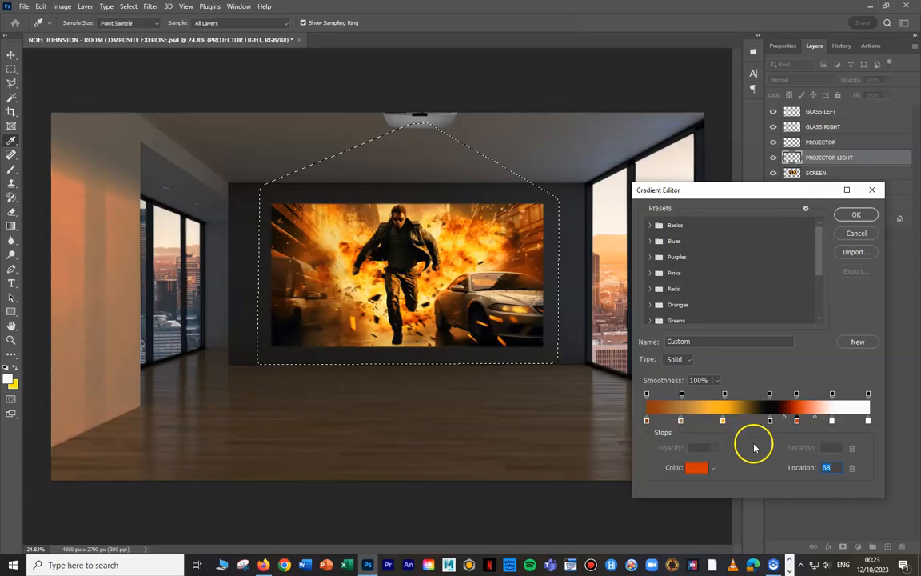
- Recolour the gradient stop at location 84% with a muted brown sampled from the car's body in the movie image
left_click(832, 421)
left_click(695, 467)
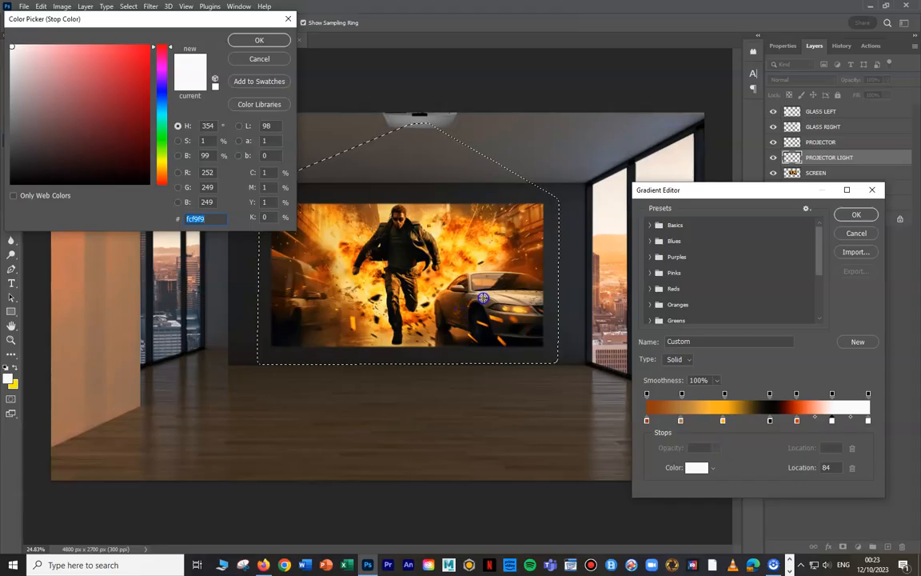
left_click(483, 298)
left_click(260, 40)
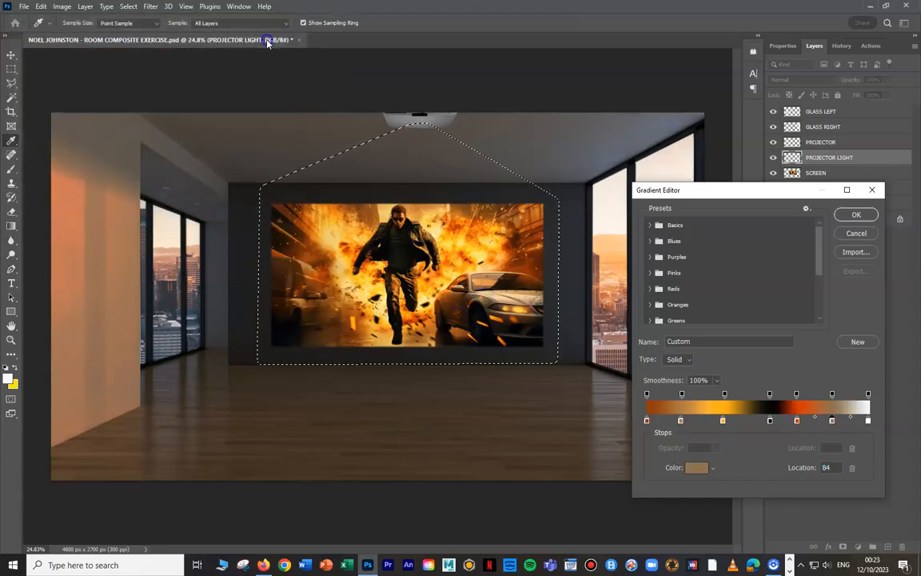
- Recolour the stop at location 100% with yellow sampled from the car's headlight, and fill the light-beam selection horizontally with the gradient
left_click(868, 420)
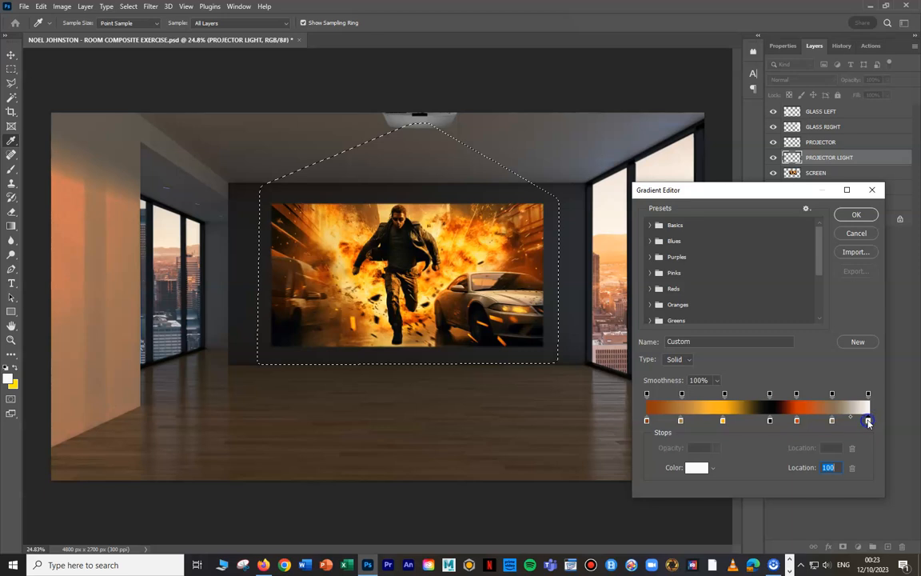
left_click(520, 310)
left_click(259, 40)
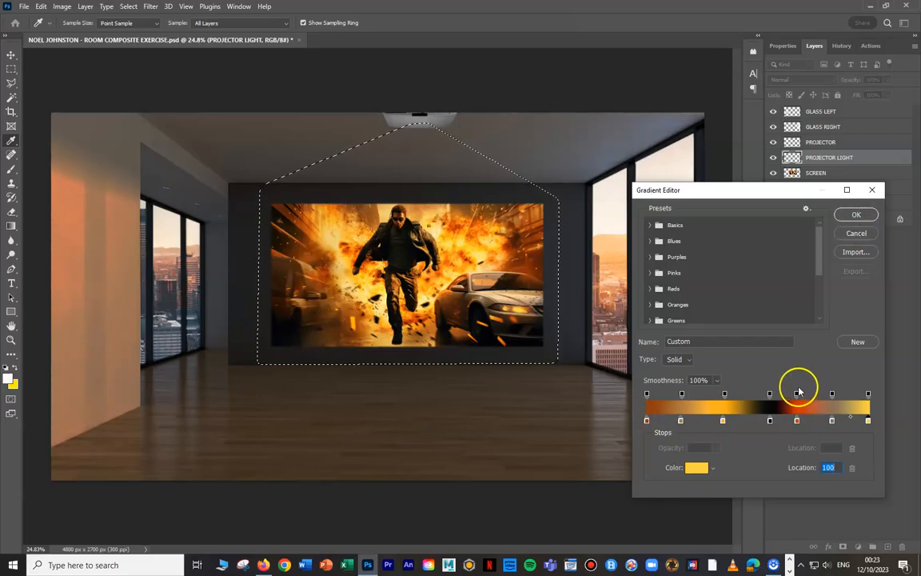
left_click(857, 214)
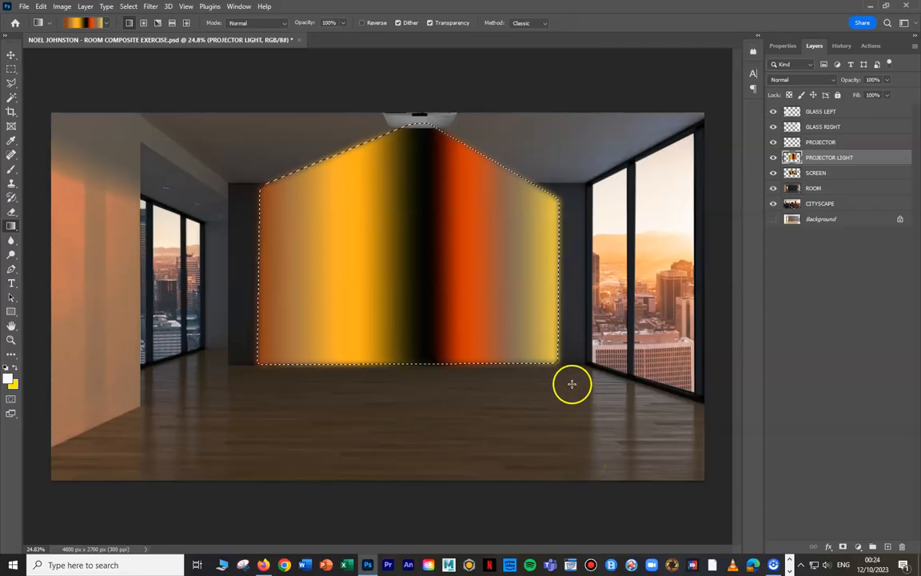
- Lower the PROJECTOR LIGHT layer's opacity to 26% and deselect the light-beam outline
left_click(886, 79)
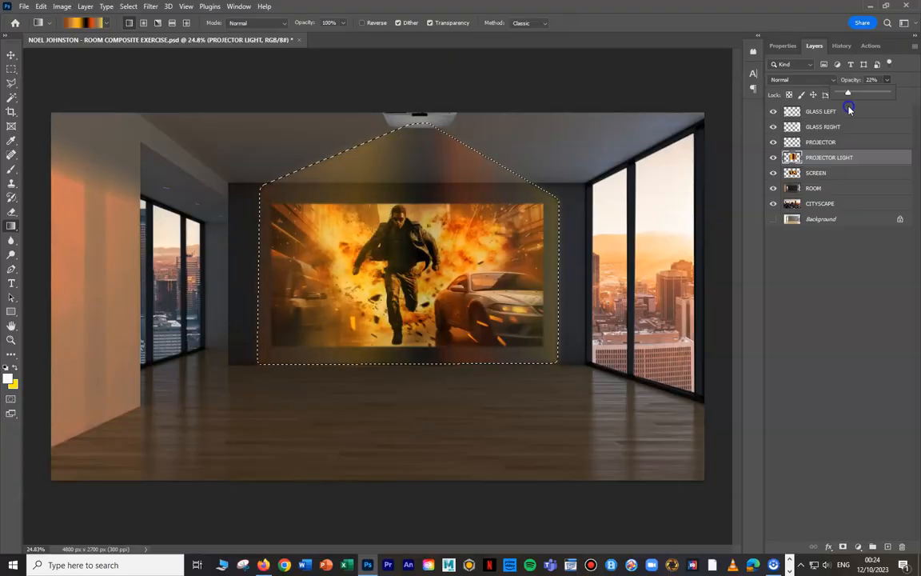
left_click_drag(847, 110, 842, 110)
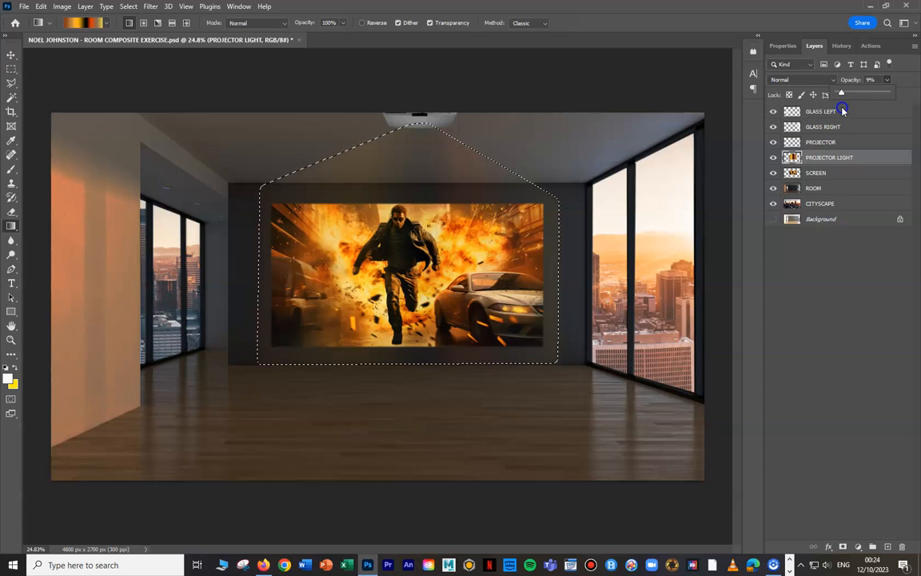
left_click_drag(842, 111, 850, 111)
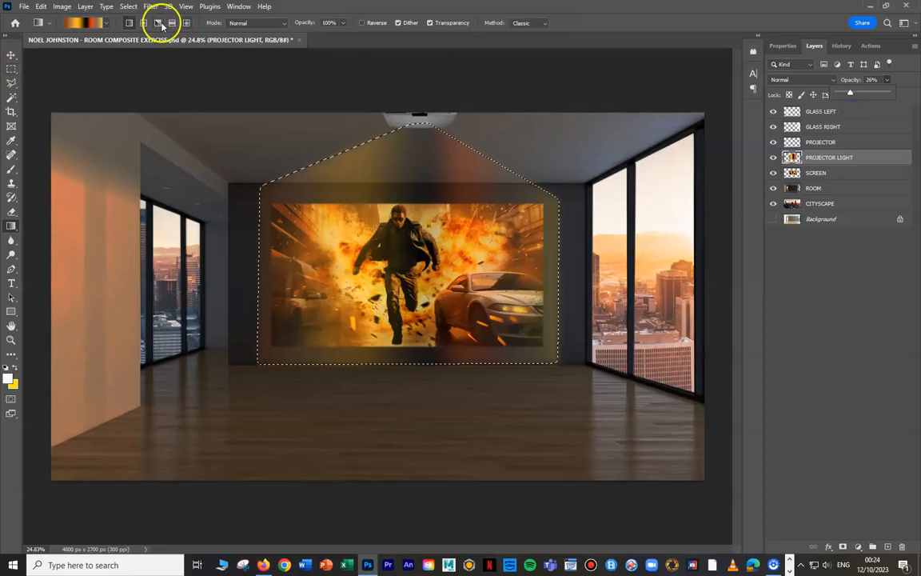
left_click(128, 6)
left_click(137, 28)
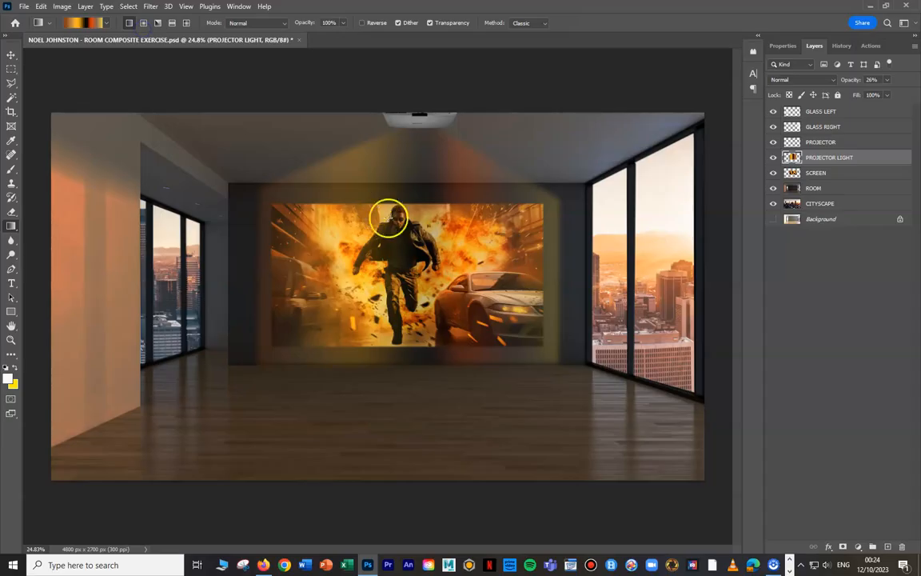
- Apply a Gaussian Blur with a radius of 81.2 pixels to the PROJECTOR LIGHT layer
left_click(150, 7)
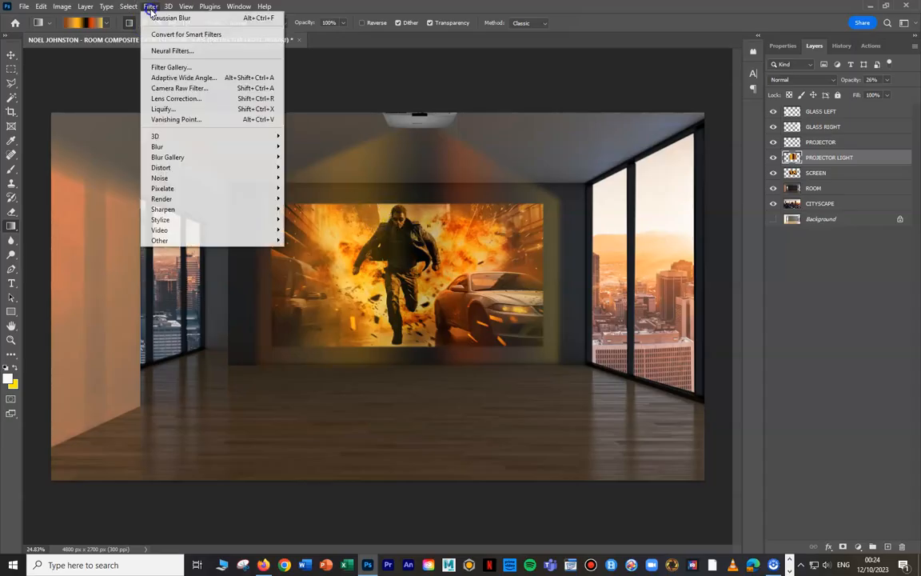
mouse_move(200, 145)
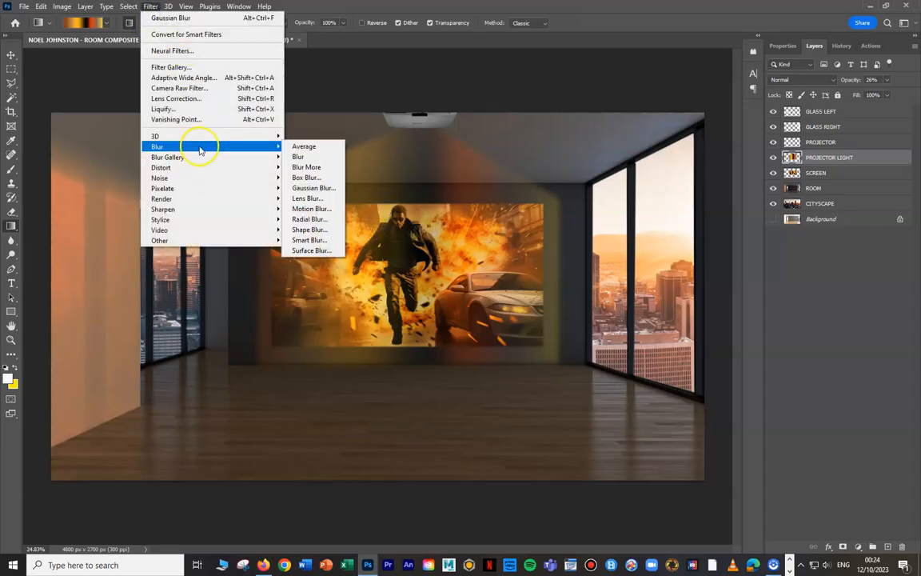
left_click(324, 188)
left_click_drag(693, 382, 671, 383)
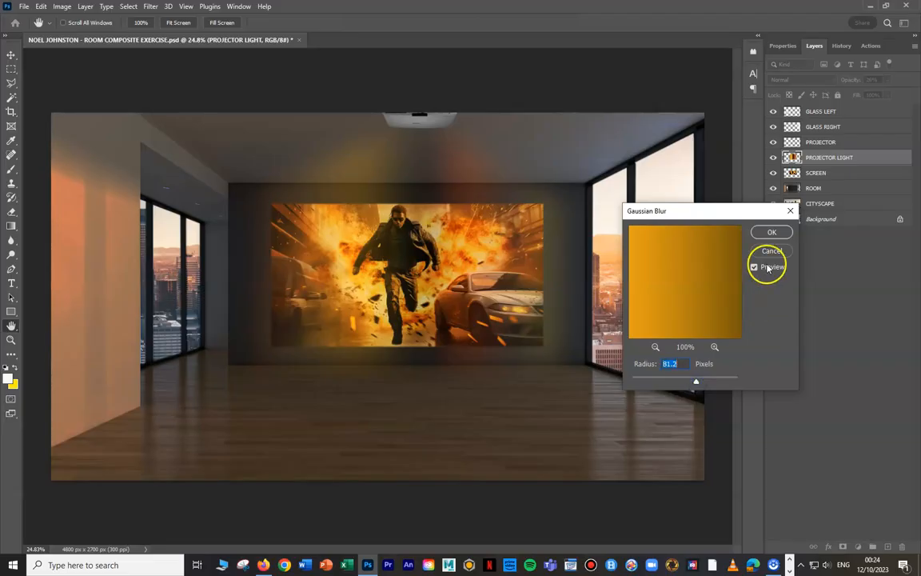
left_click(771, 231)
- Set the PROJECTOR LIGHT layer's opacity to 25% and hide the layer
left_click(884, 80)
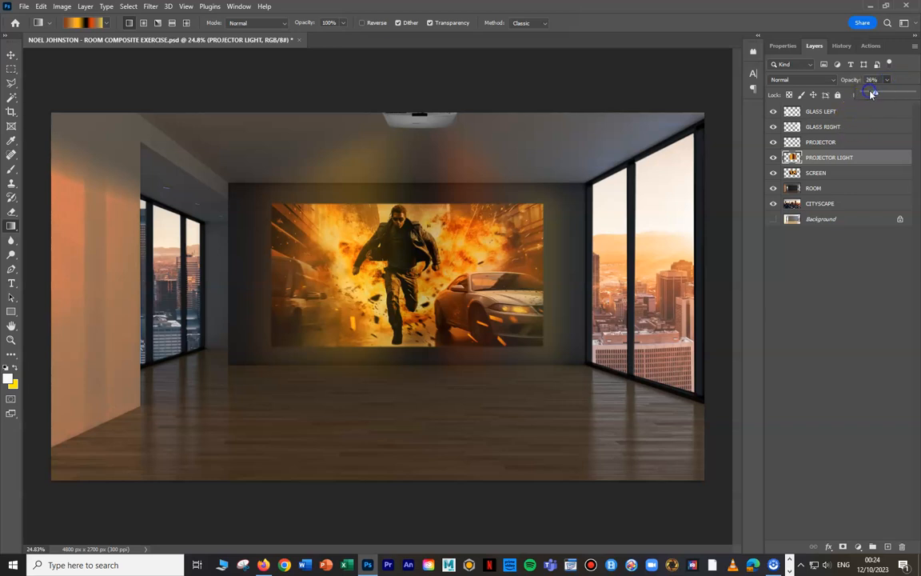
left_click_drag(874, 95, 876, 95)
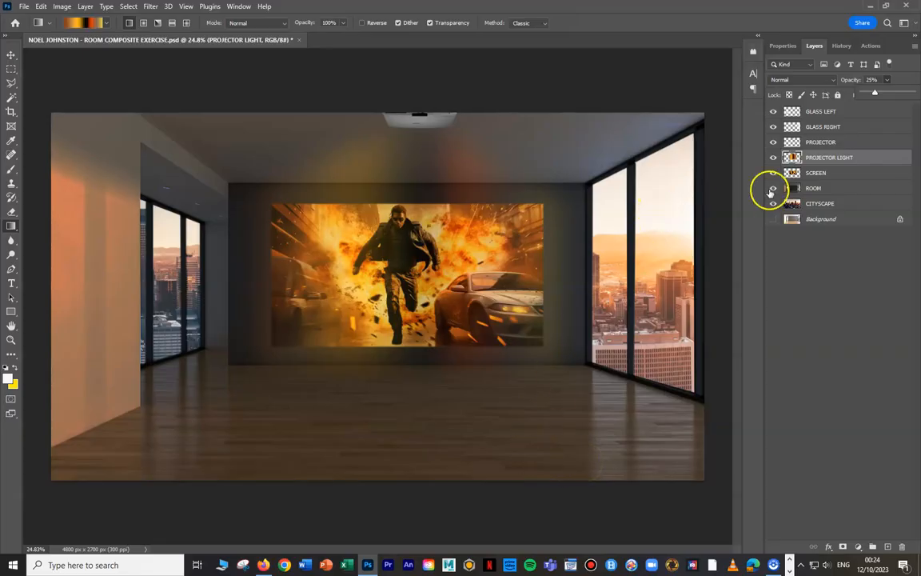
left_click(773, 158)
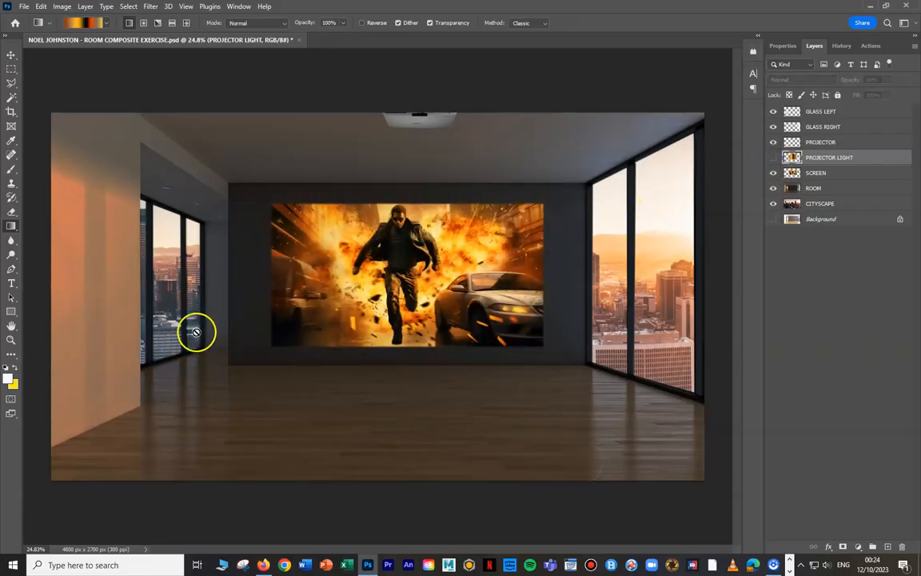
- With the Rectangular Marquee at a 4 px feather, select a rectangle just inside the edges of the movie image
scroll(421, 242, "up", 5)
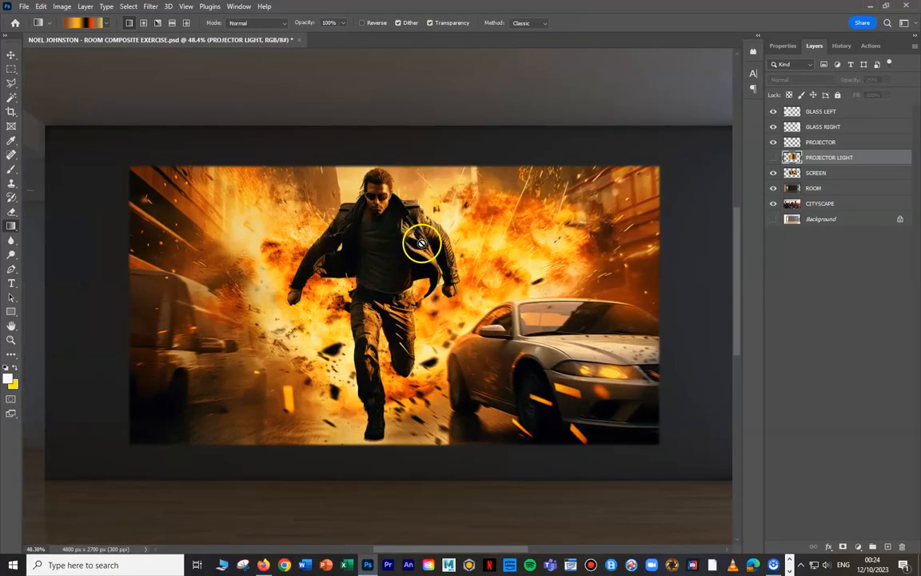
scroll(421, 242, "down", 5)
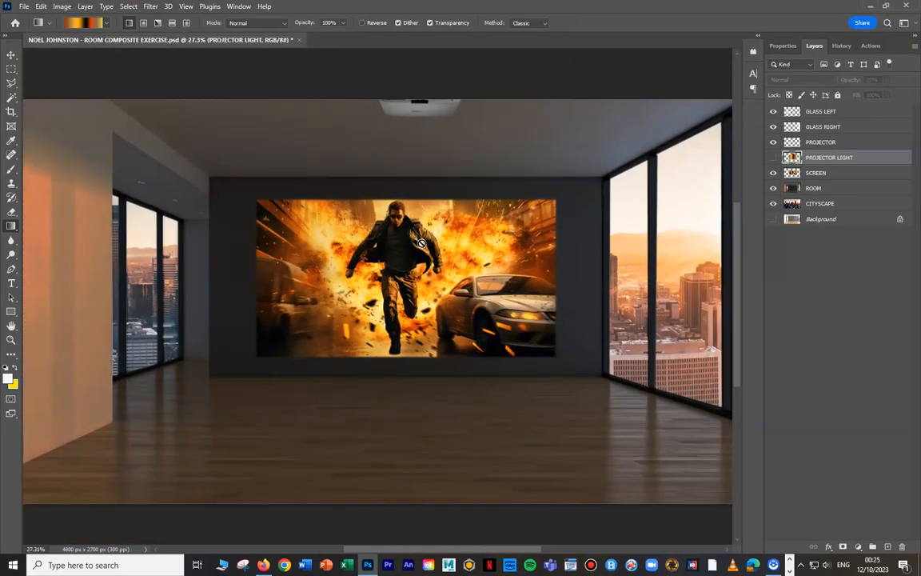
scroll(421, 242, "down", 1)
scroll(424, 245, "up", 3)
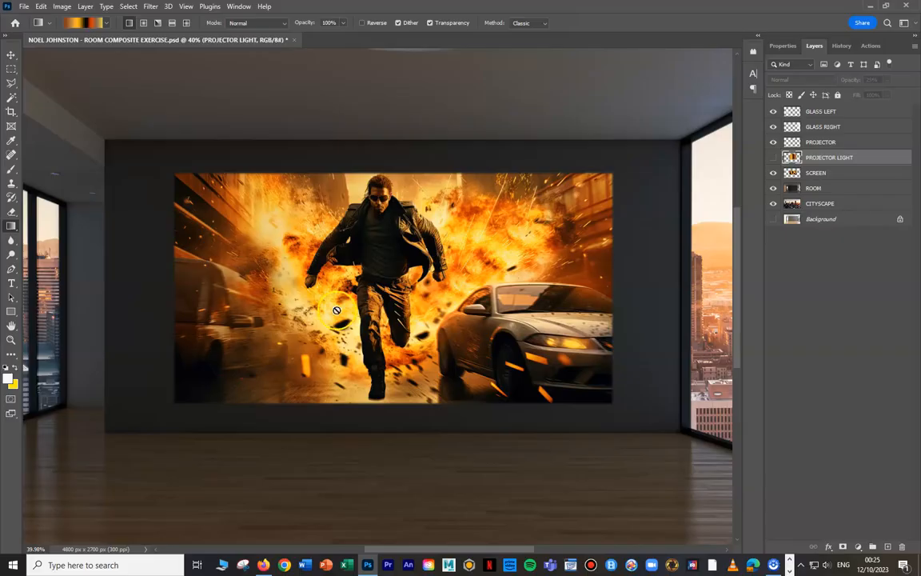
left_click(11, 55)
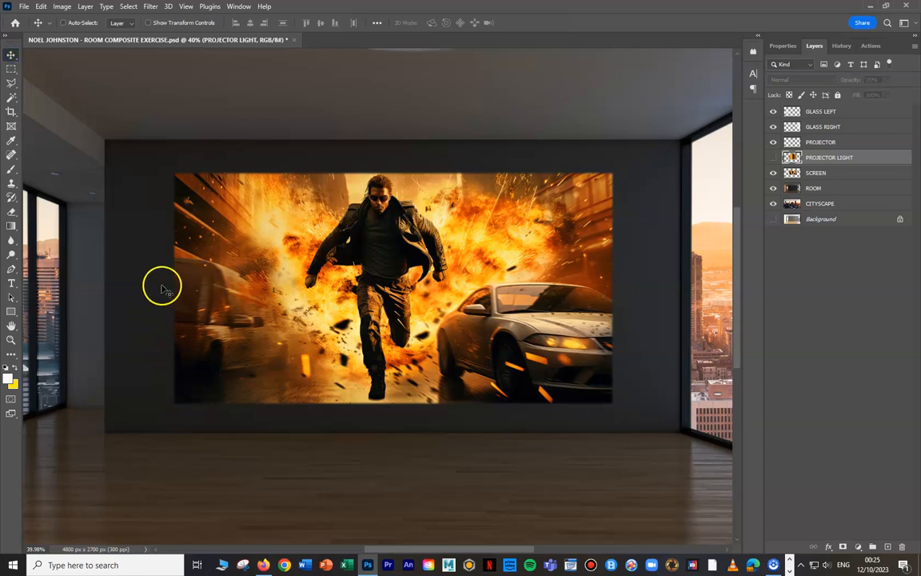
right_click(11, 69)
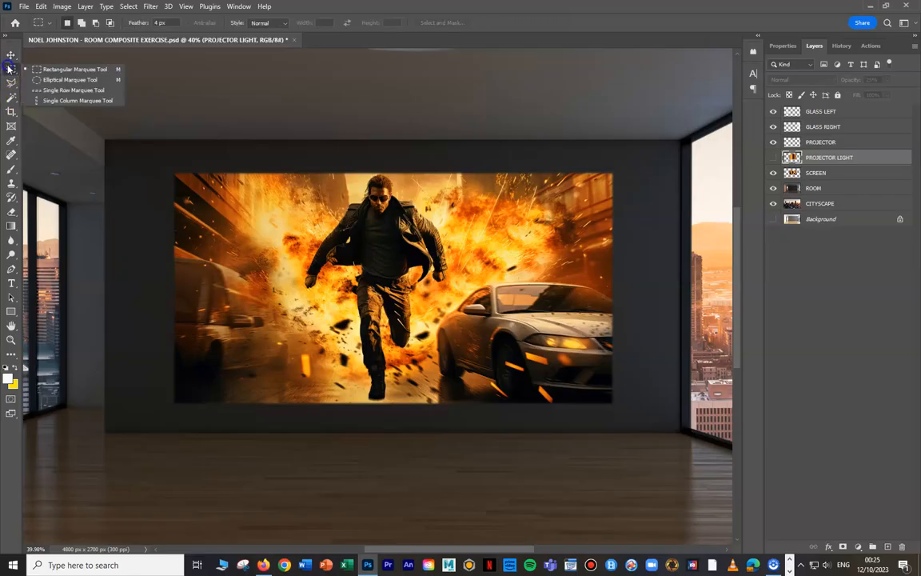
left_click(53, 65)
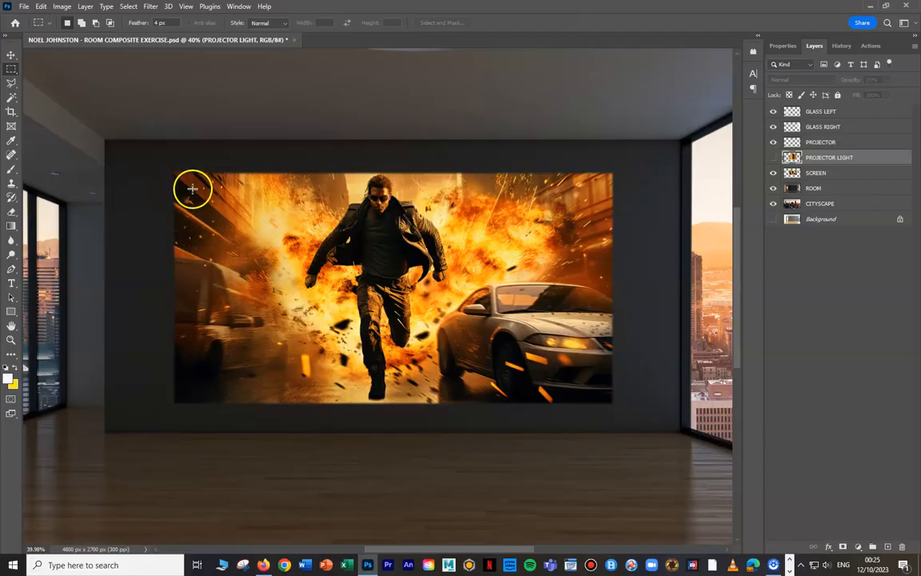
left_click_drag(182, 178, 605, 394)
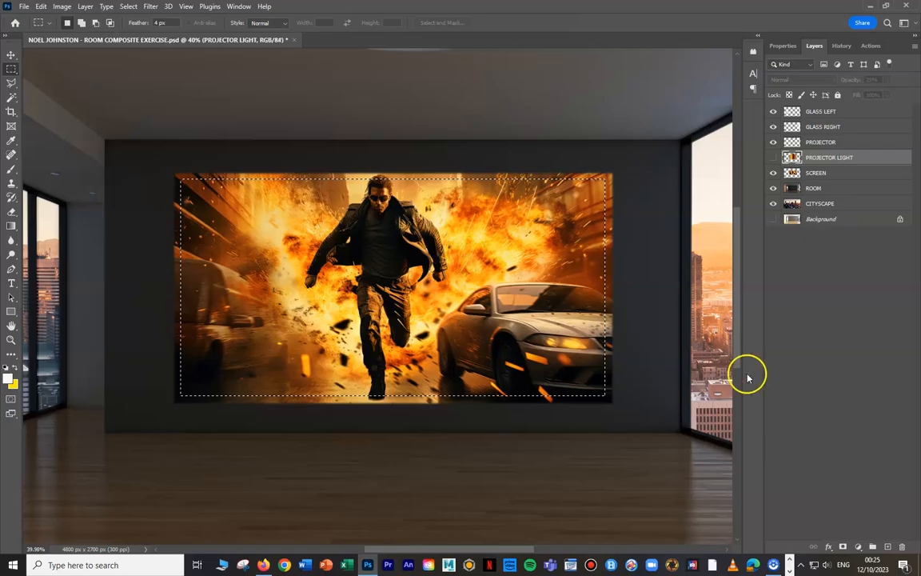
- Try to trim the movie image's outer edges on the SCREEN layer by inverting the selection and deleting
left_click(128, 7)
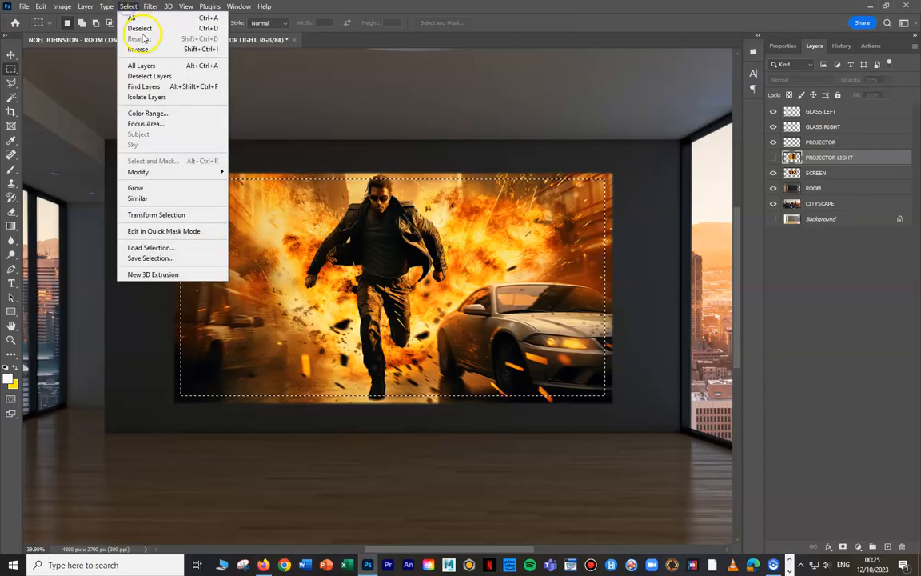
left_click(149, 49)
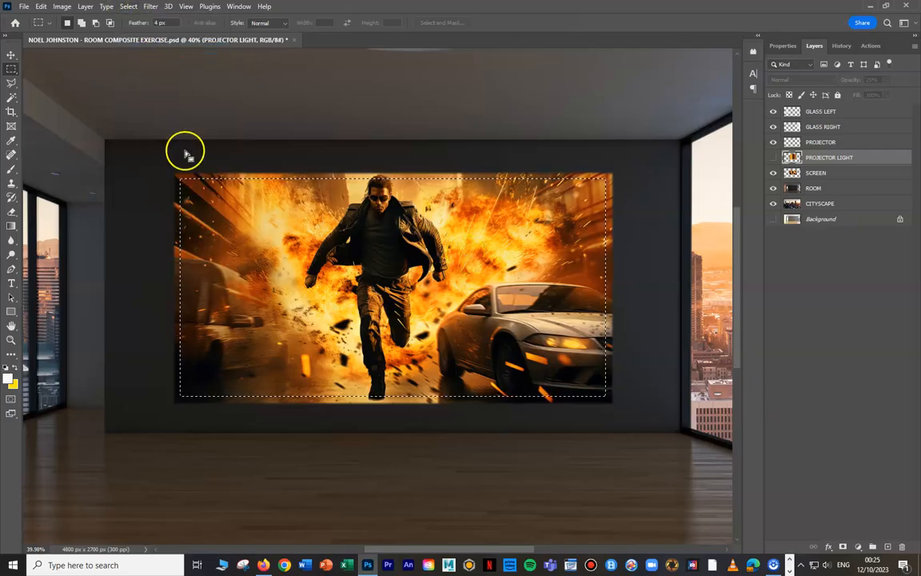
left_click(817, 174)
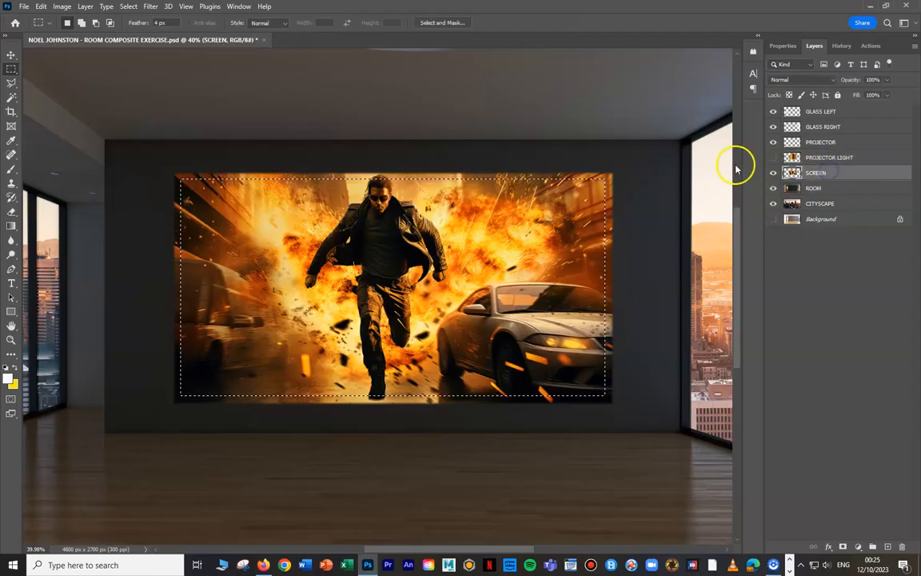
key("Delete")
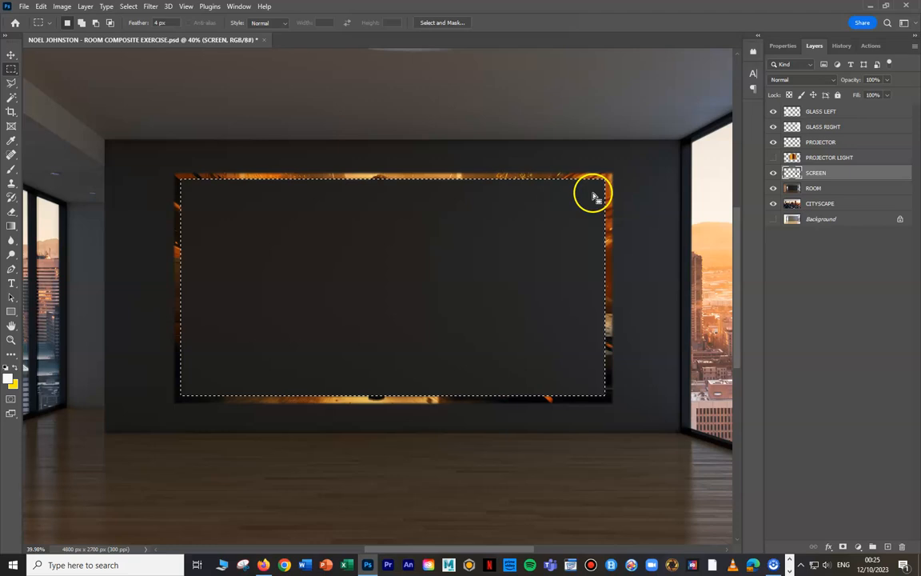
- Invert the selection, delete the movie image's outer border on the SCREEN layer and deselect, and undo this trim
left_click(129, 6)
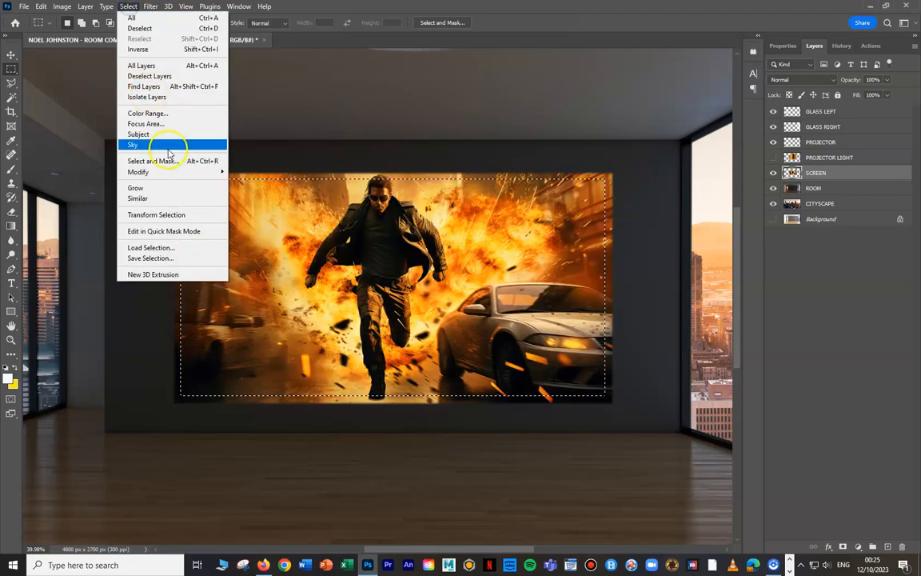
left_click(150, 49)
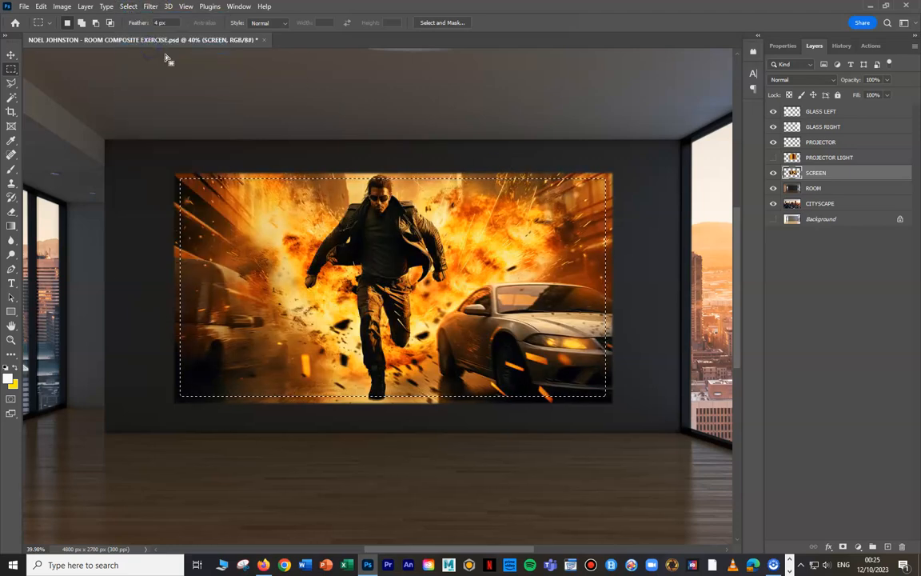
key("Delete")
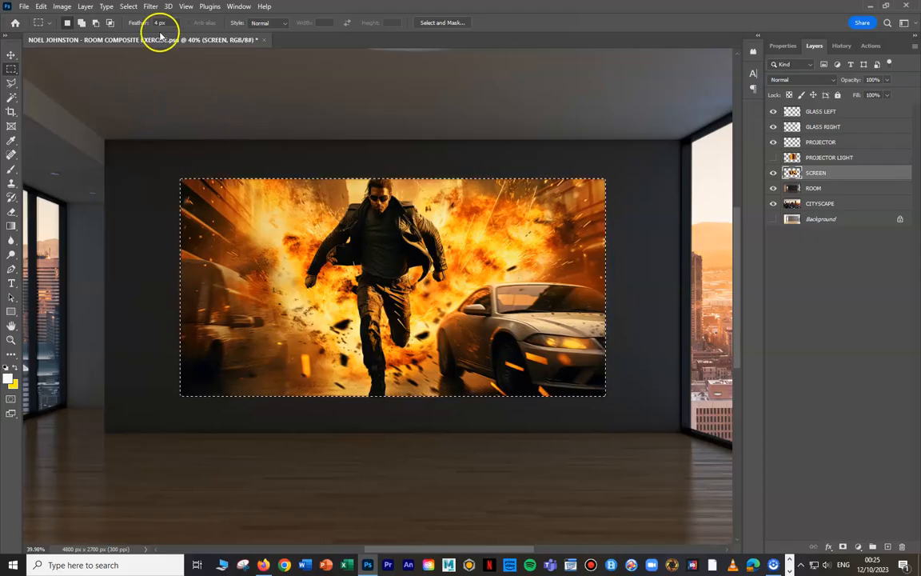
left_click(129, 6)
left_click(133, 27)
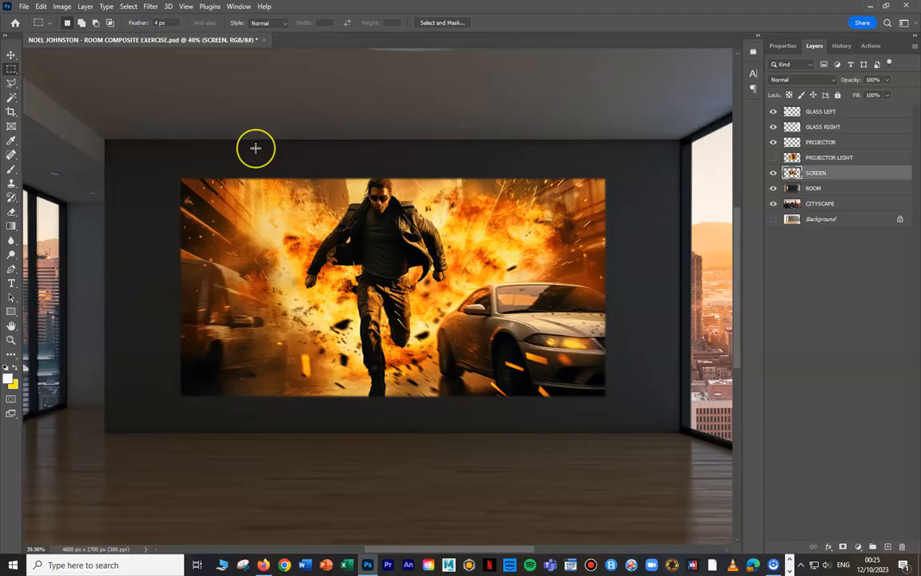
key("ctrl+z")
key("ctrl+z")
- Clear the marquee selection around the movie image and make the PROJECTOR LIGHT layer visible again
left_click(129, 7)
left_click(132, 27)
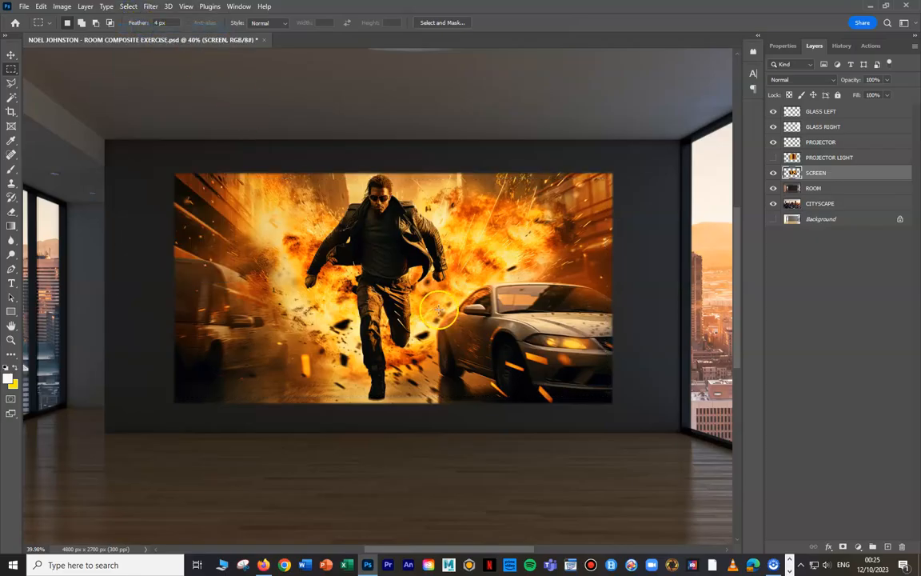
scroll(438, 310, "down", 2)
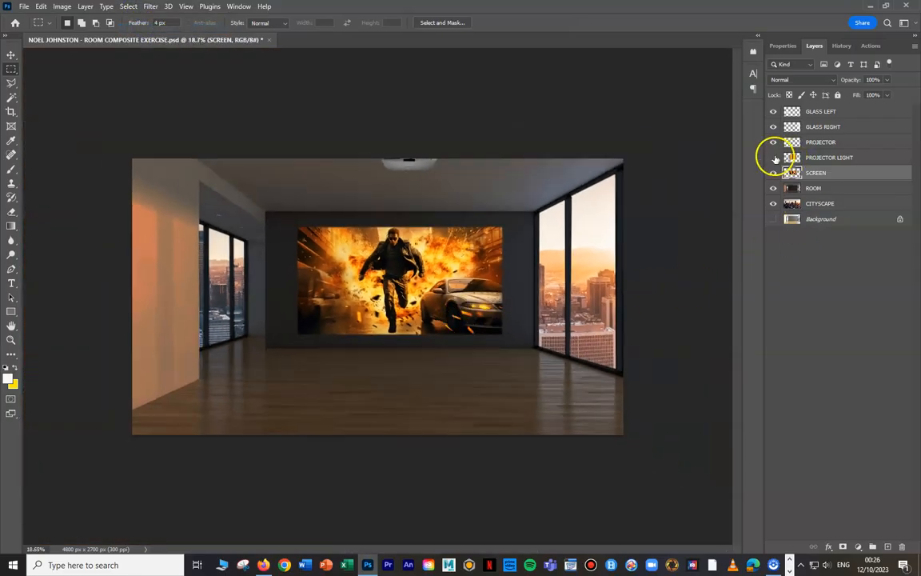
left_click(773, 158)
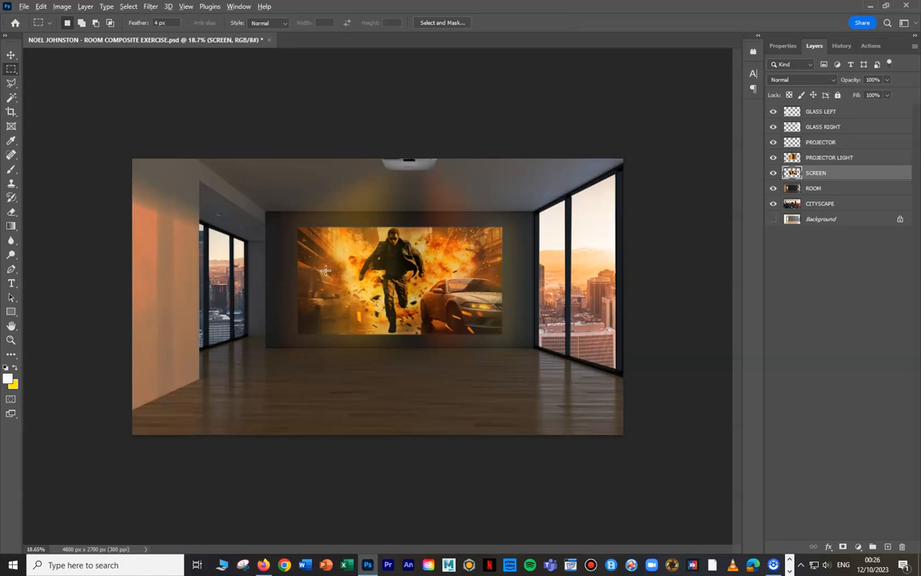
scroll(326, 270, "up", 1)
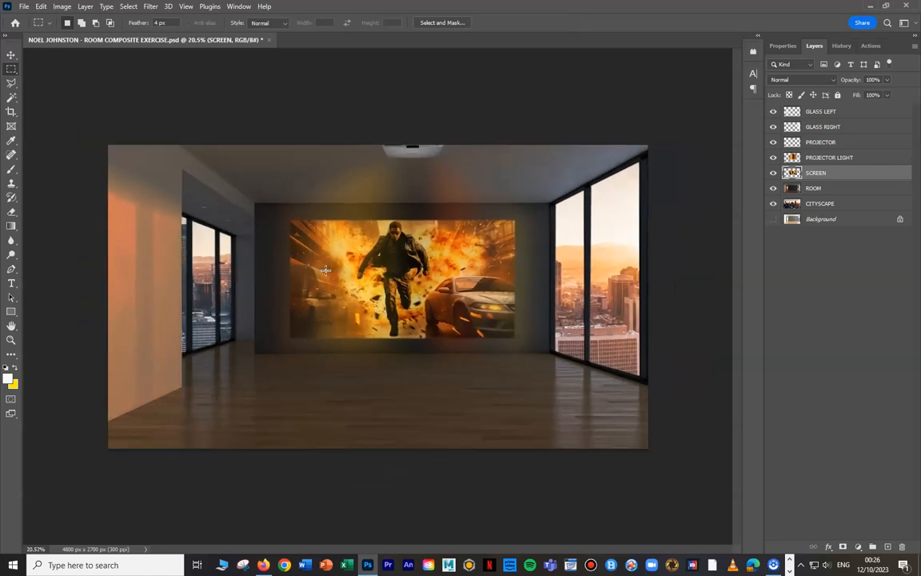